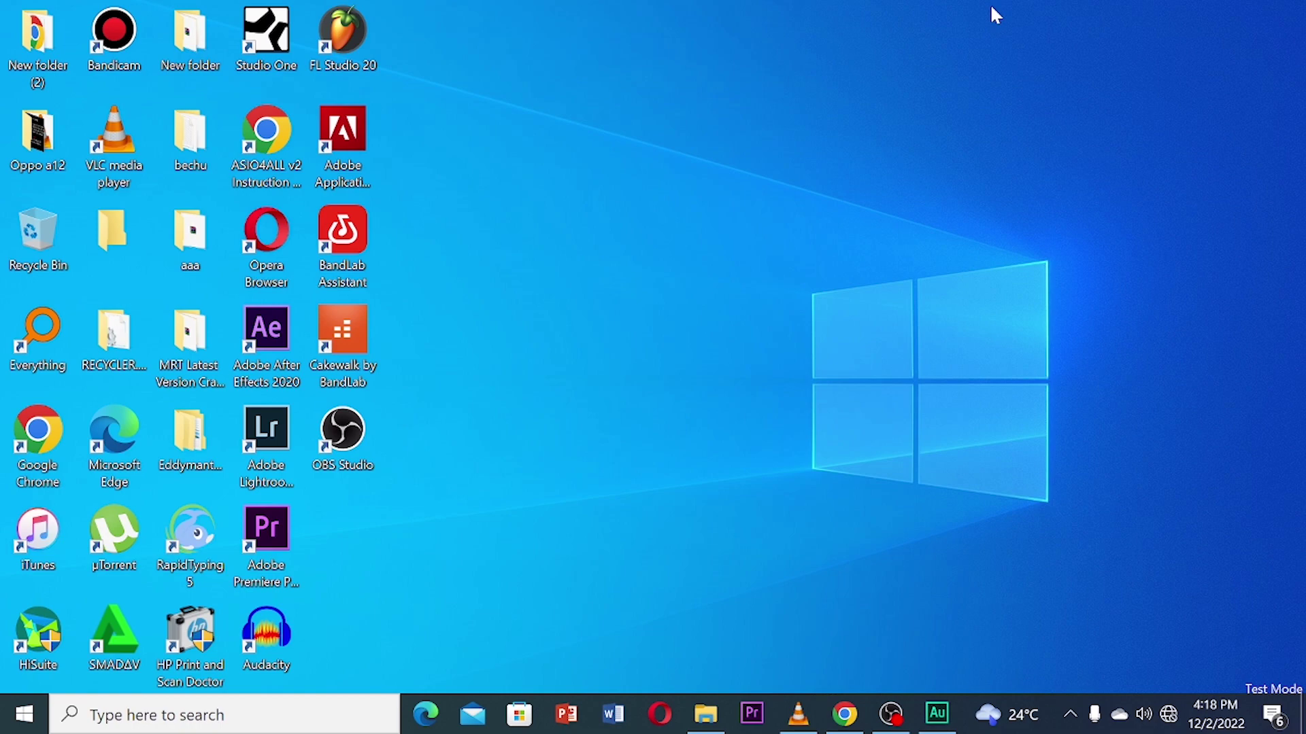
# Switch to Adobe Audition and open its Audio Hardware preferences.
pyautogui.click(24, 714)
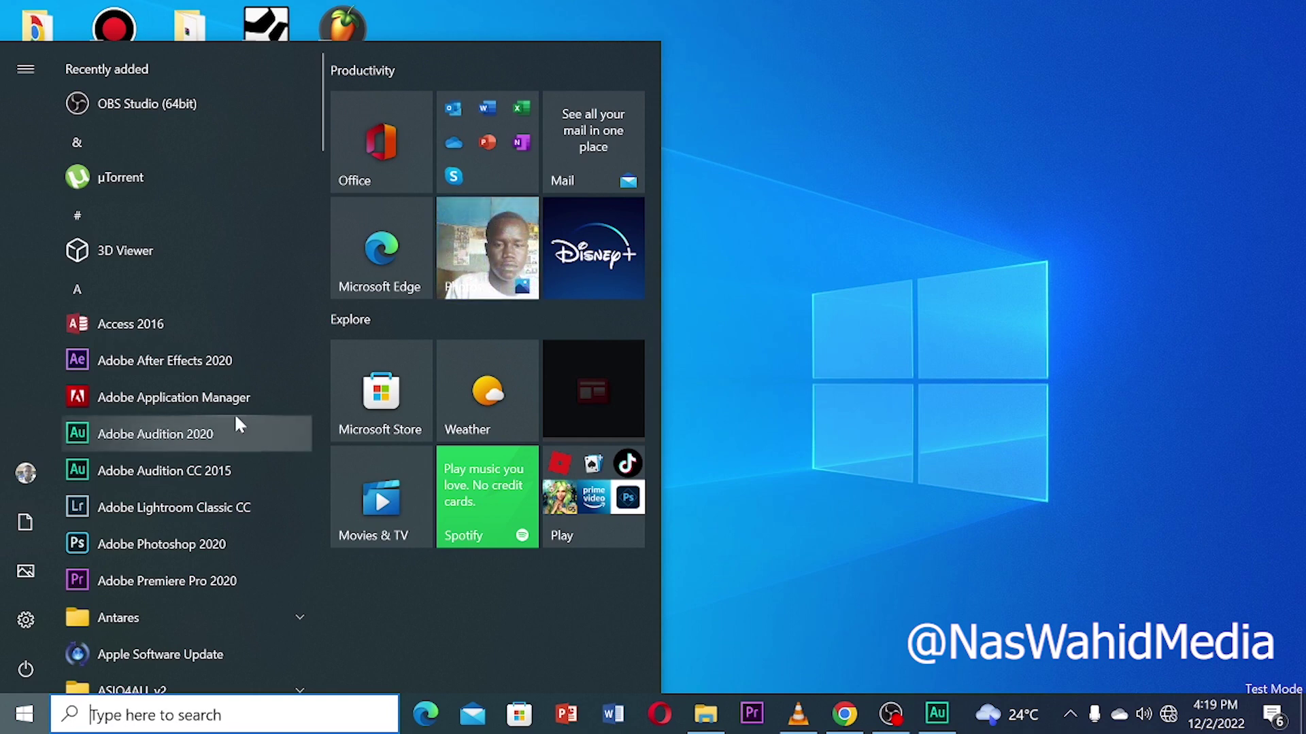
pyautogui.click(937, 718)
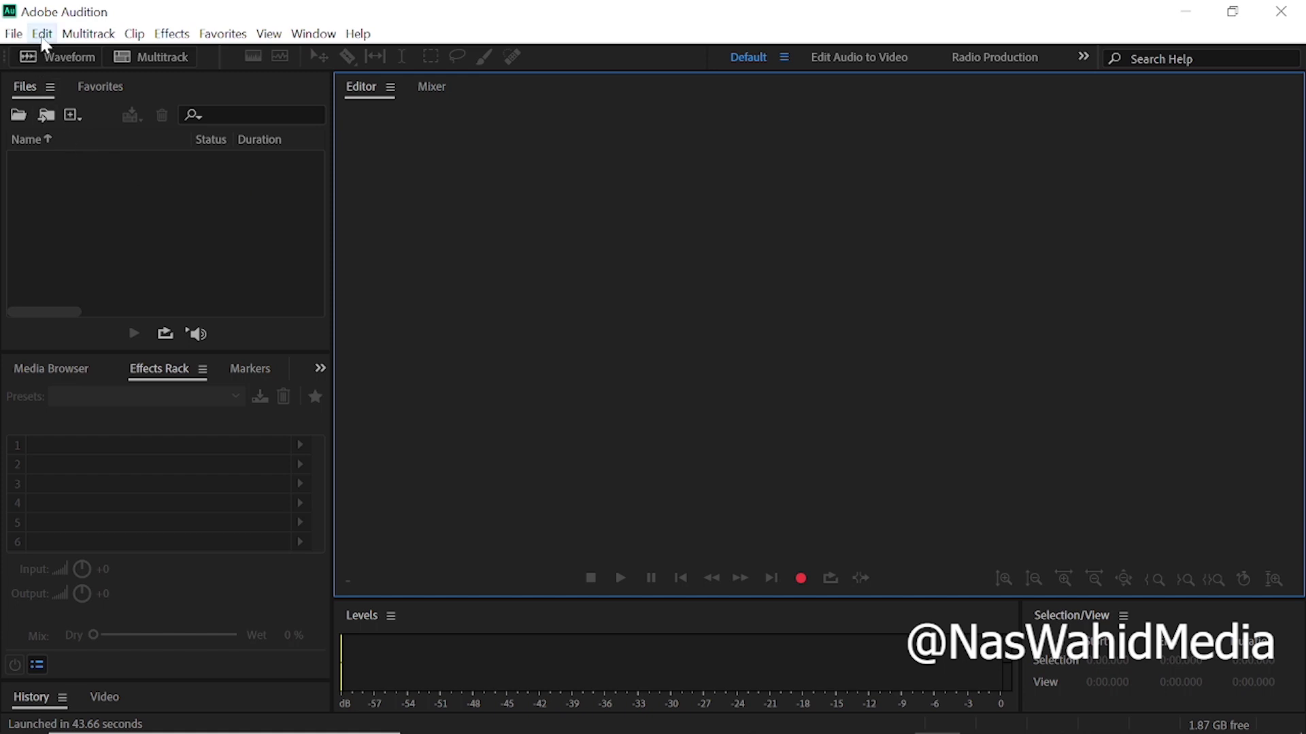
pyautogui.click(42, 34)
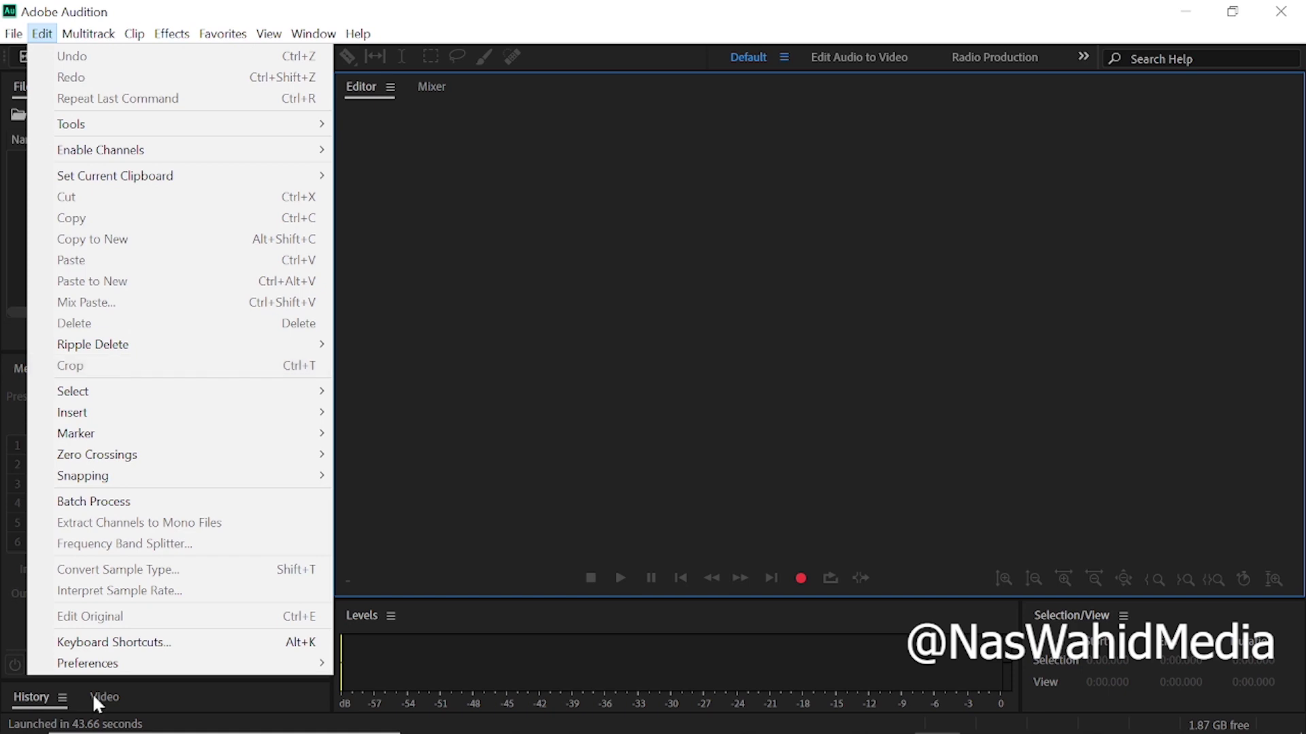
pyautogui.moveTo(188, 663)
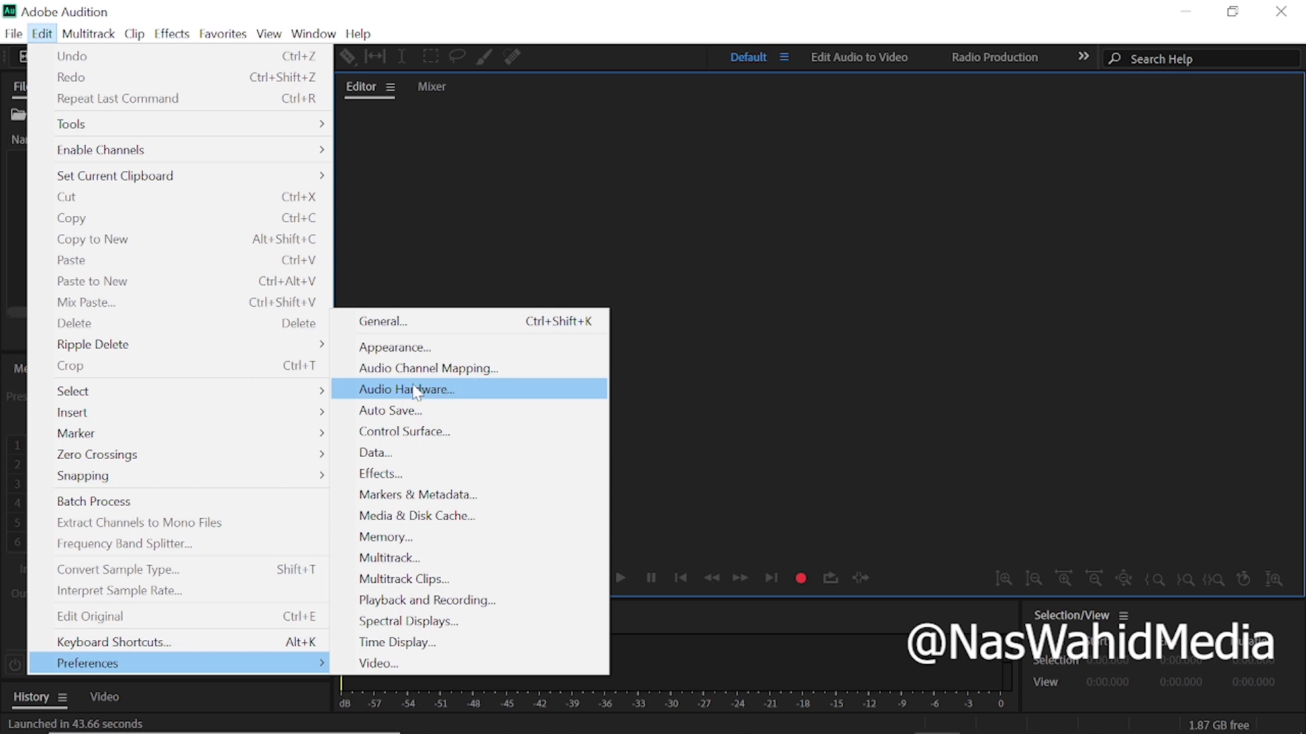
pyautogui.click(470, 393)
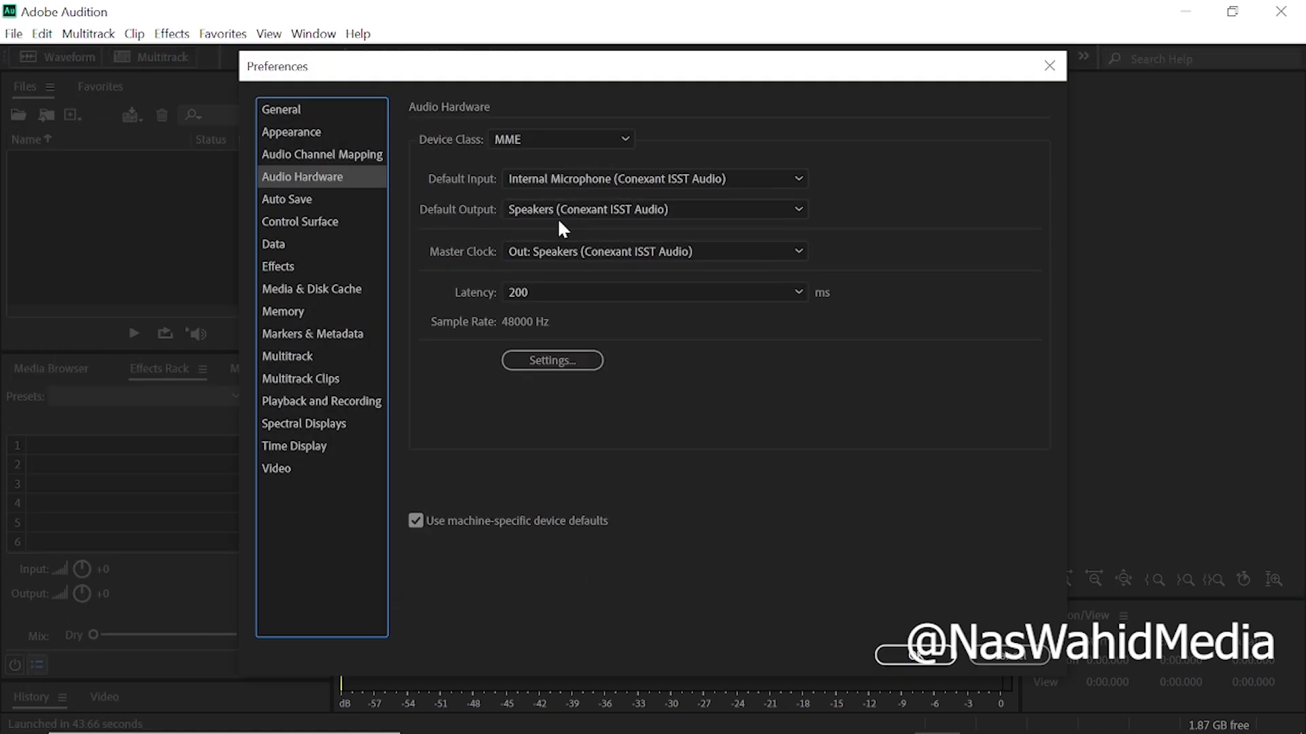
# Examine the available choices for the device class, default input and default output in the Audio Hardware preferences.
pyautogui.click(537, 141)
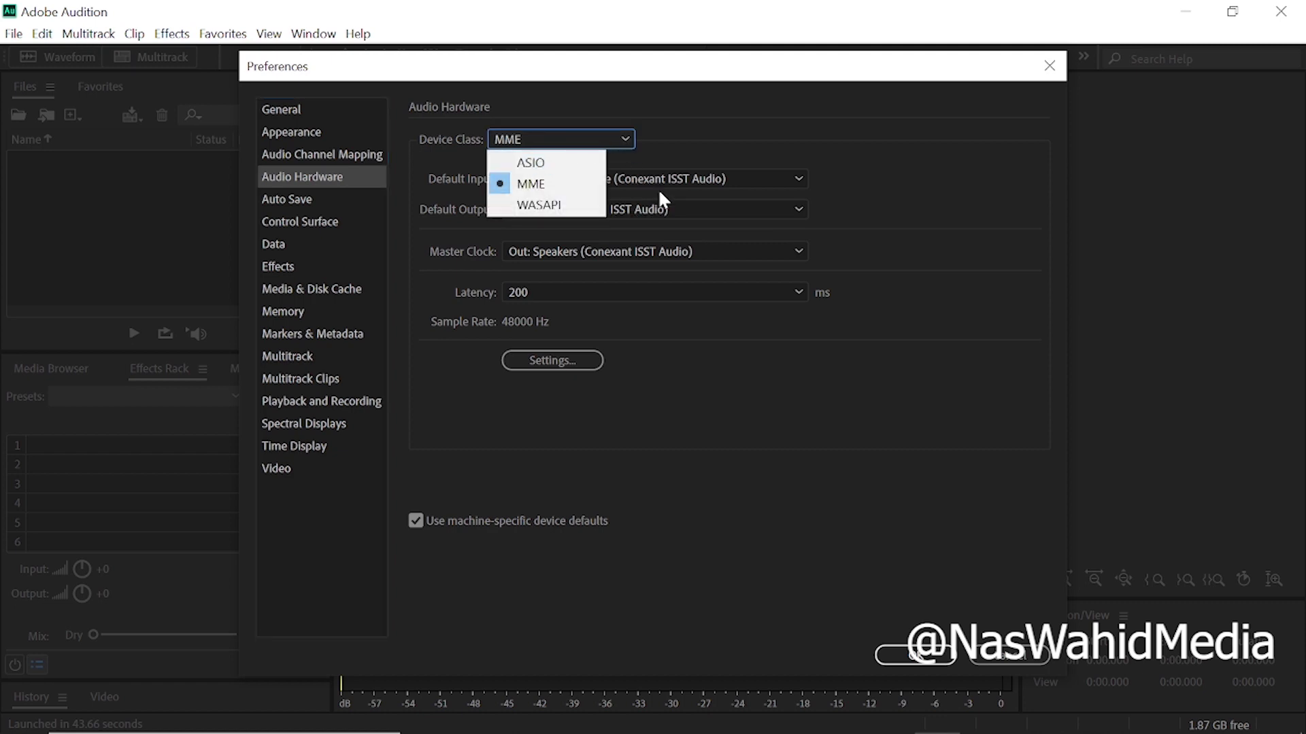
pyautogui.click(672, 147)
pyautogui.click(629, 181)
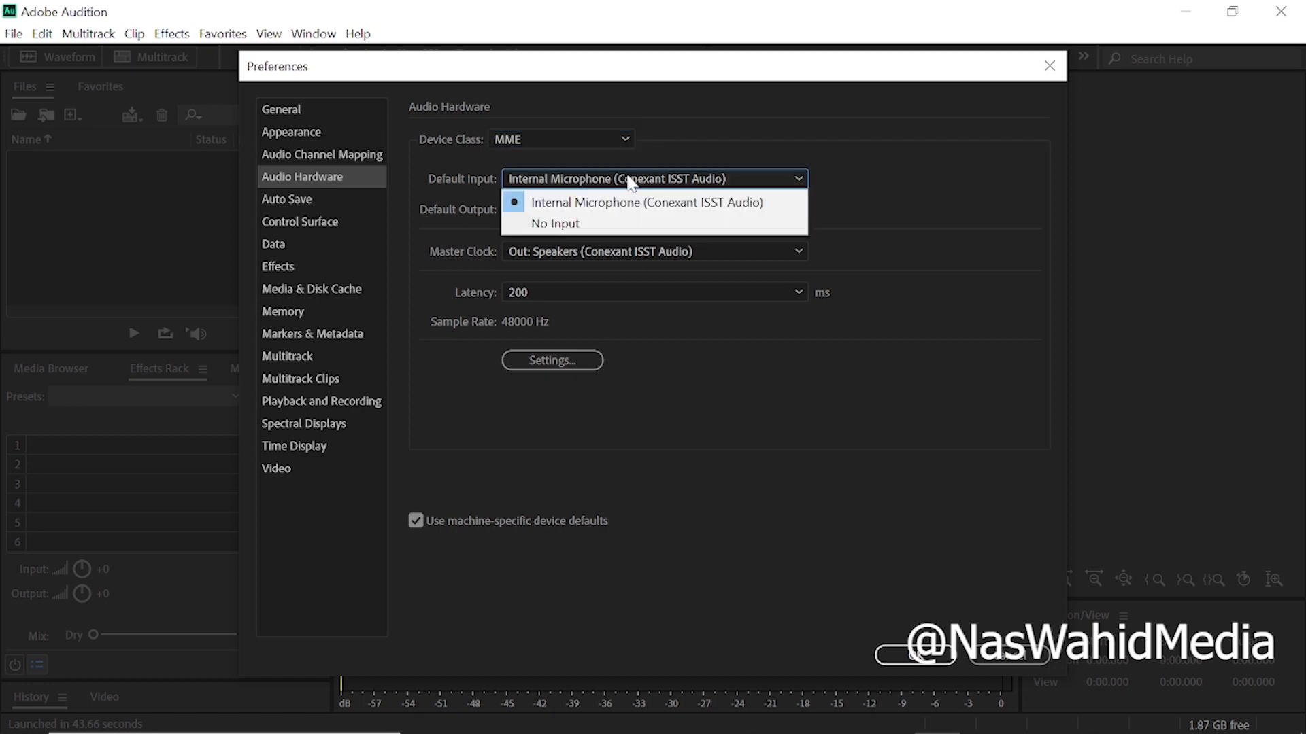
pyautogui.click(631, 180)
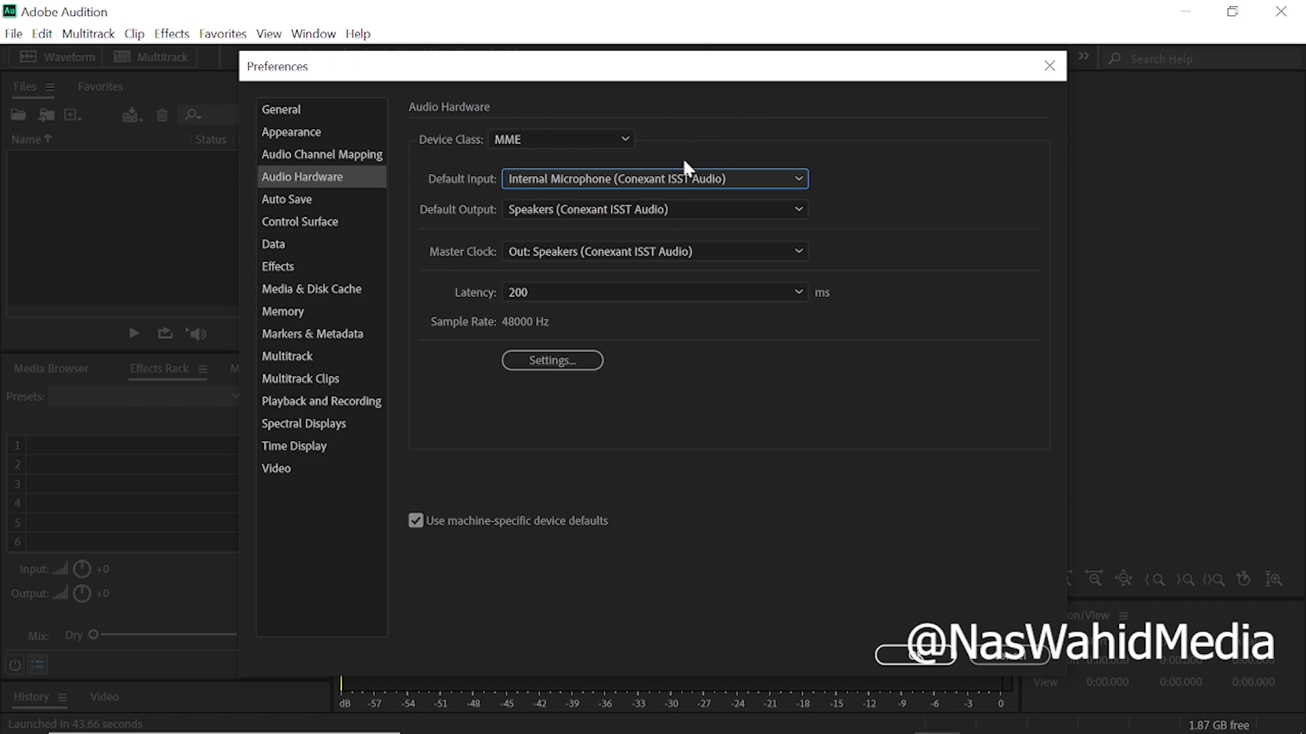
pyautogui.click(677, 183)
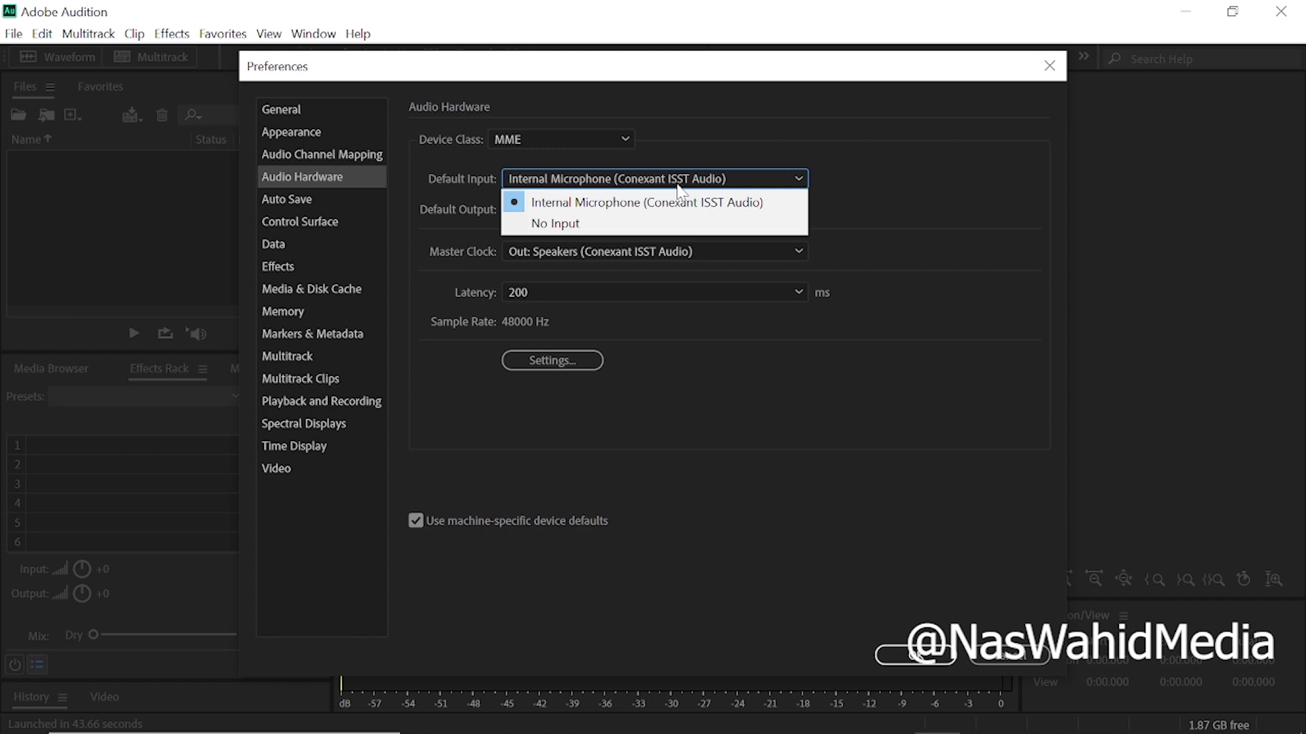
pyautogui.click(657, 83)
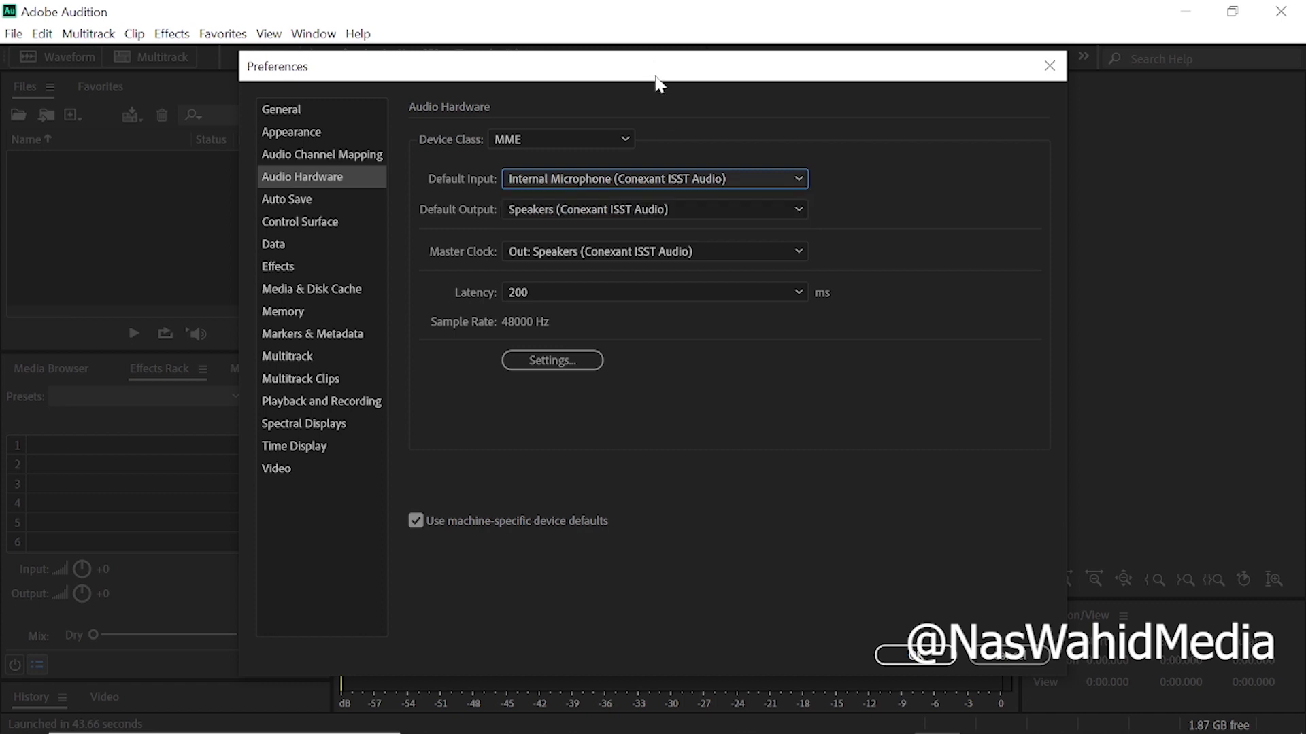
pyautogui.click(610, 182)
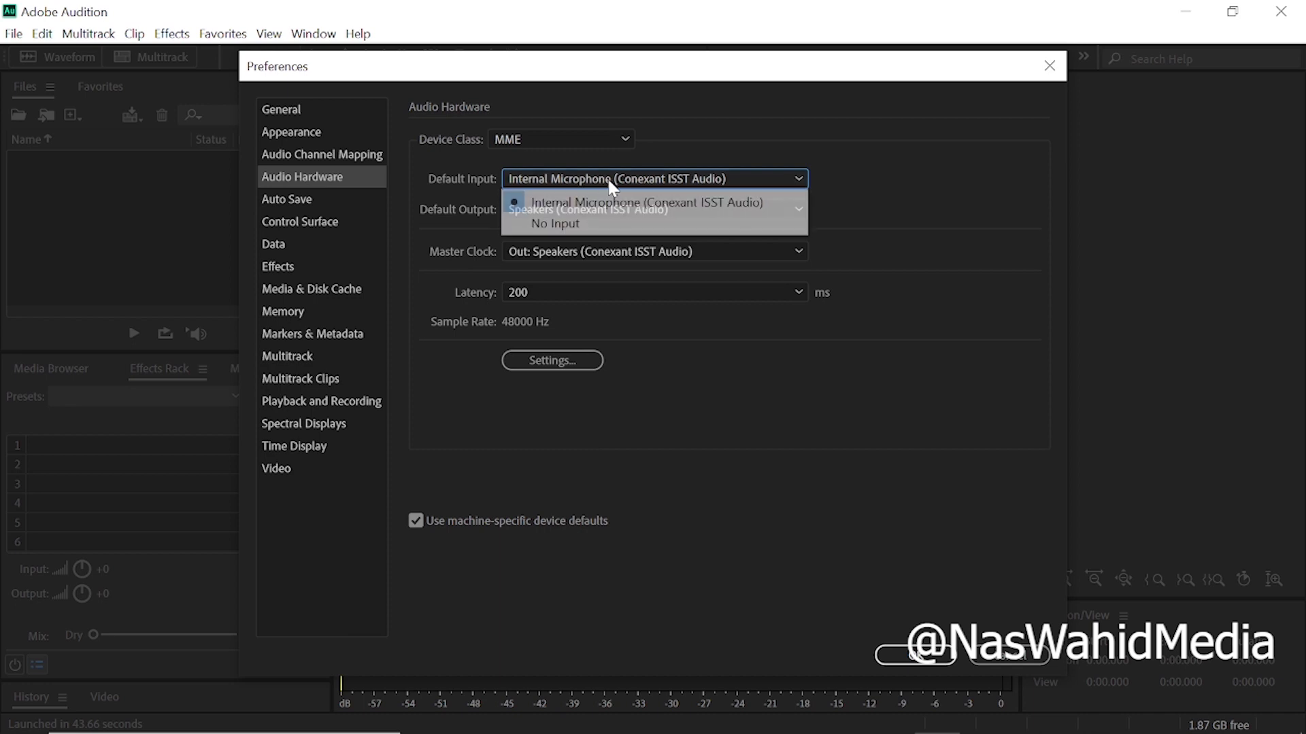
pyautogui.click(654, 159)
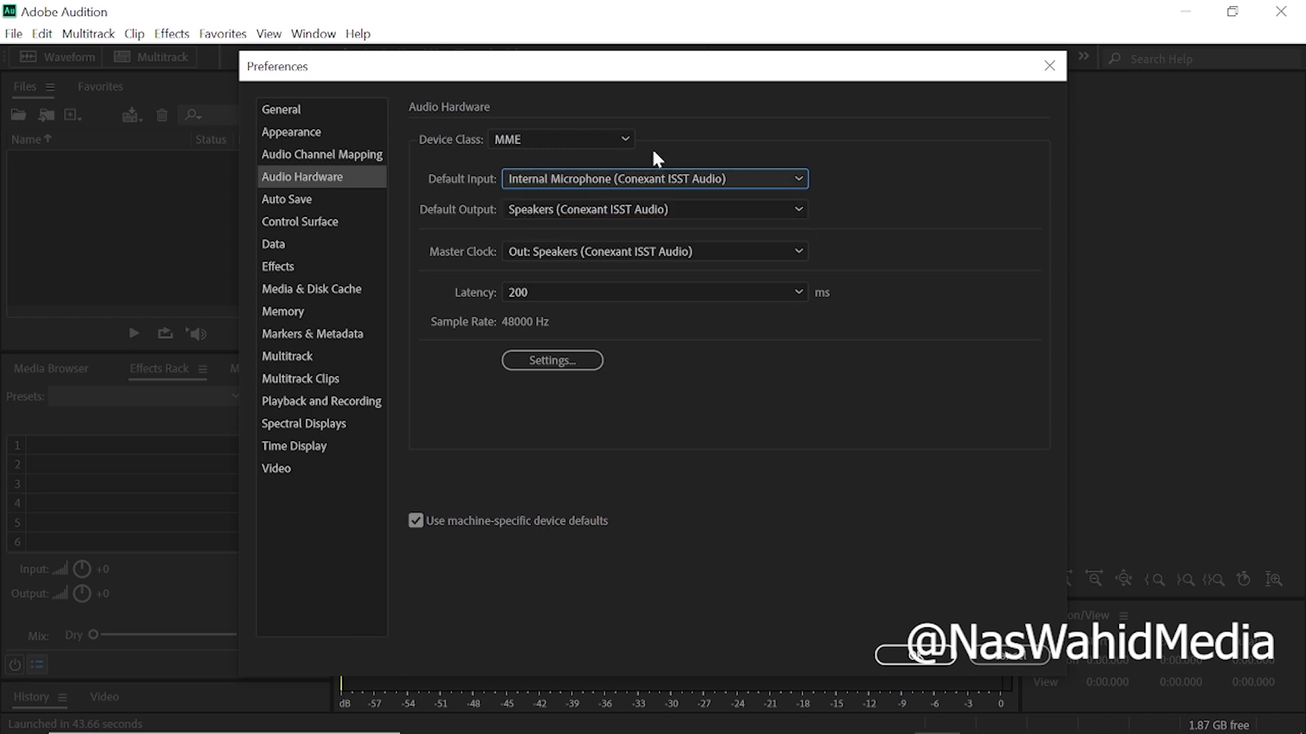
pyautogui.click(610, 215)
pyautogui.click(609, 210)
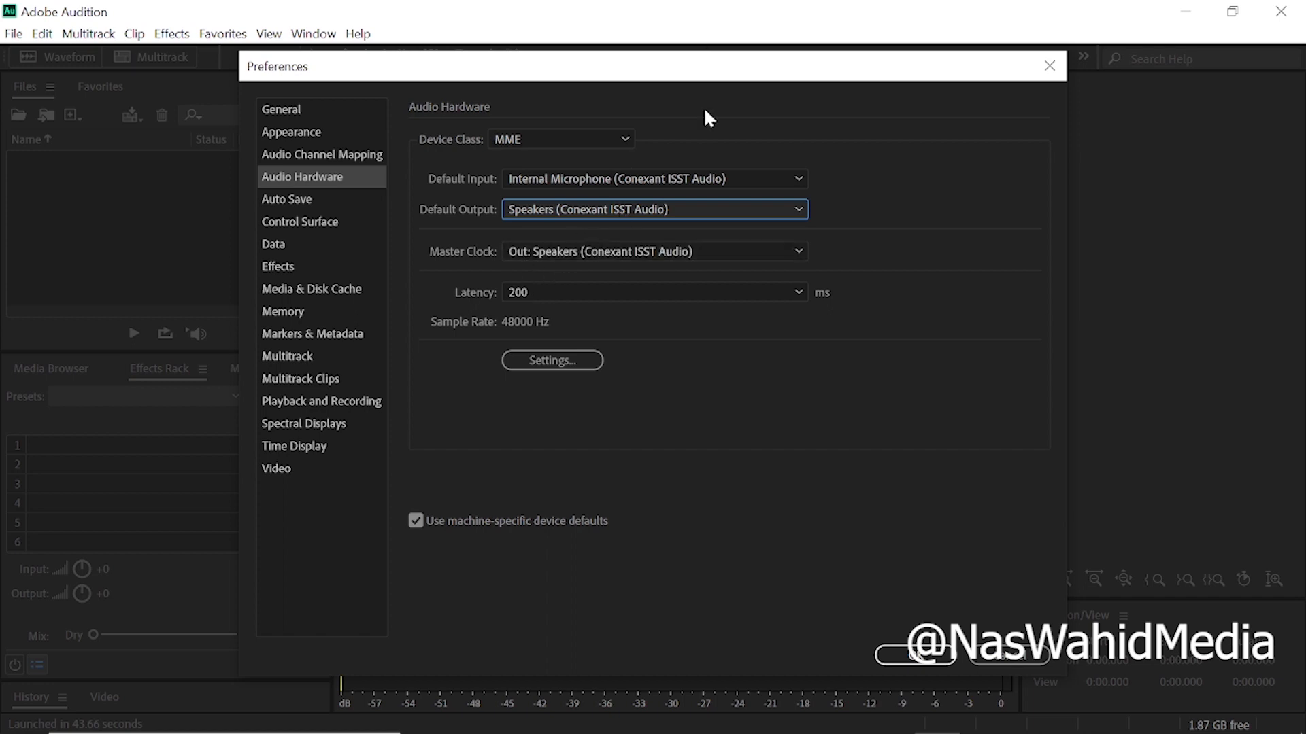
# Switch the device class to ASIO, accept the device change and check which ASIO devices are offered.
pyautogui.click(551, 144)
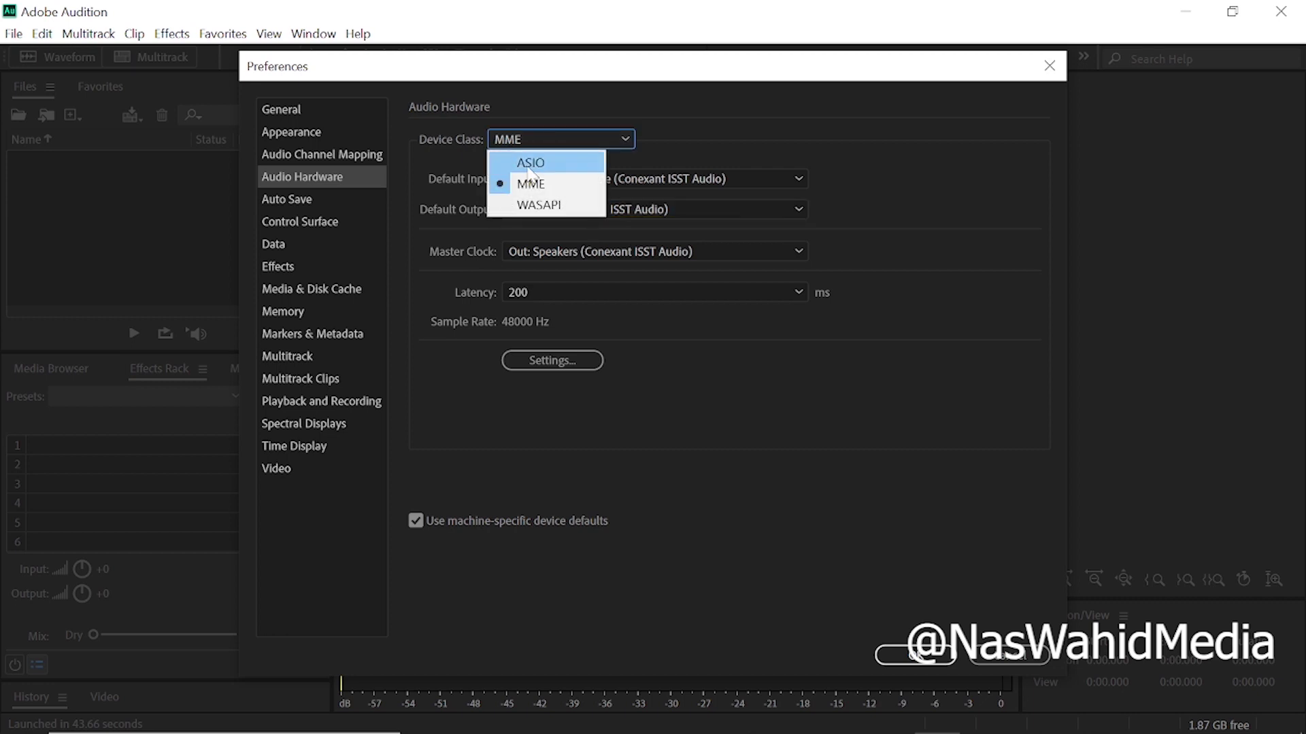
pyautogui.click(531, 164)
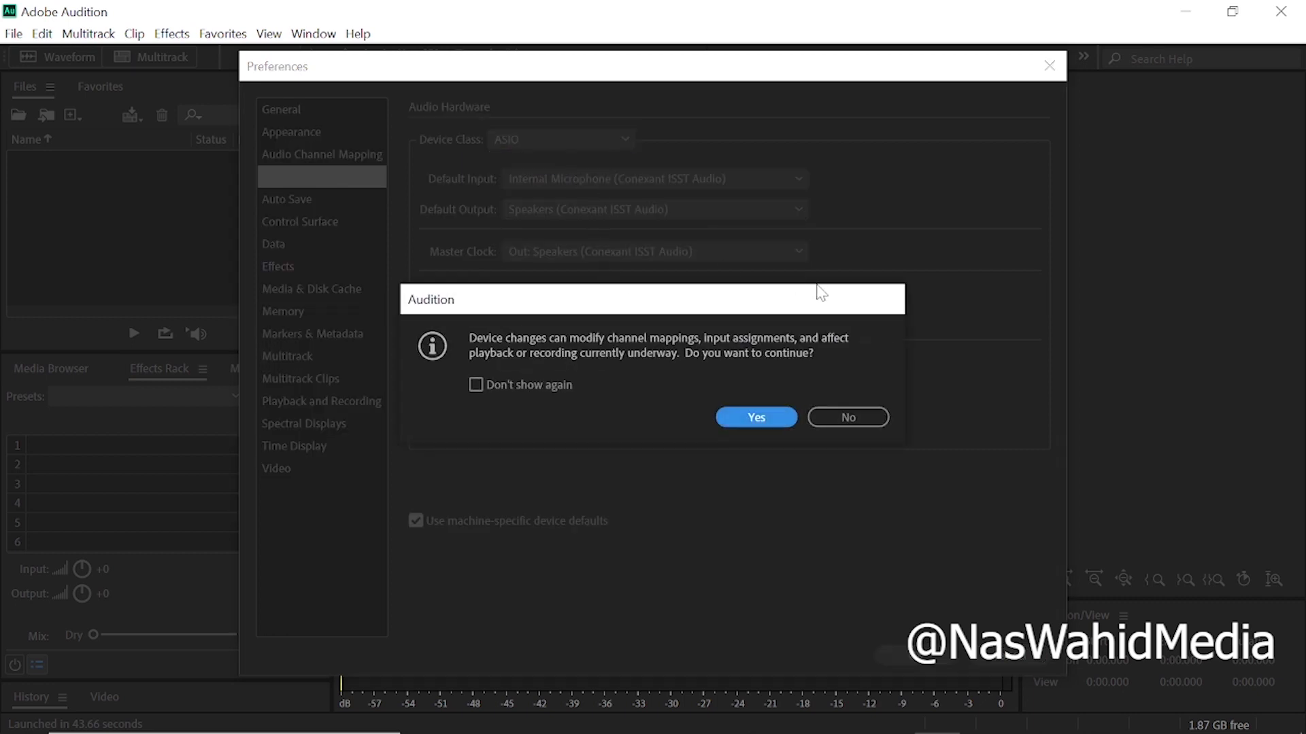
pyautogui.click(789, 416)
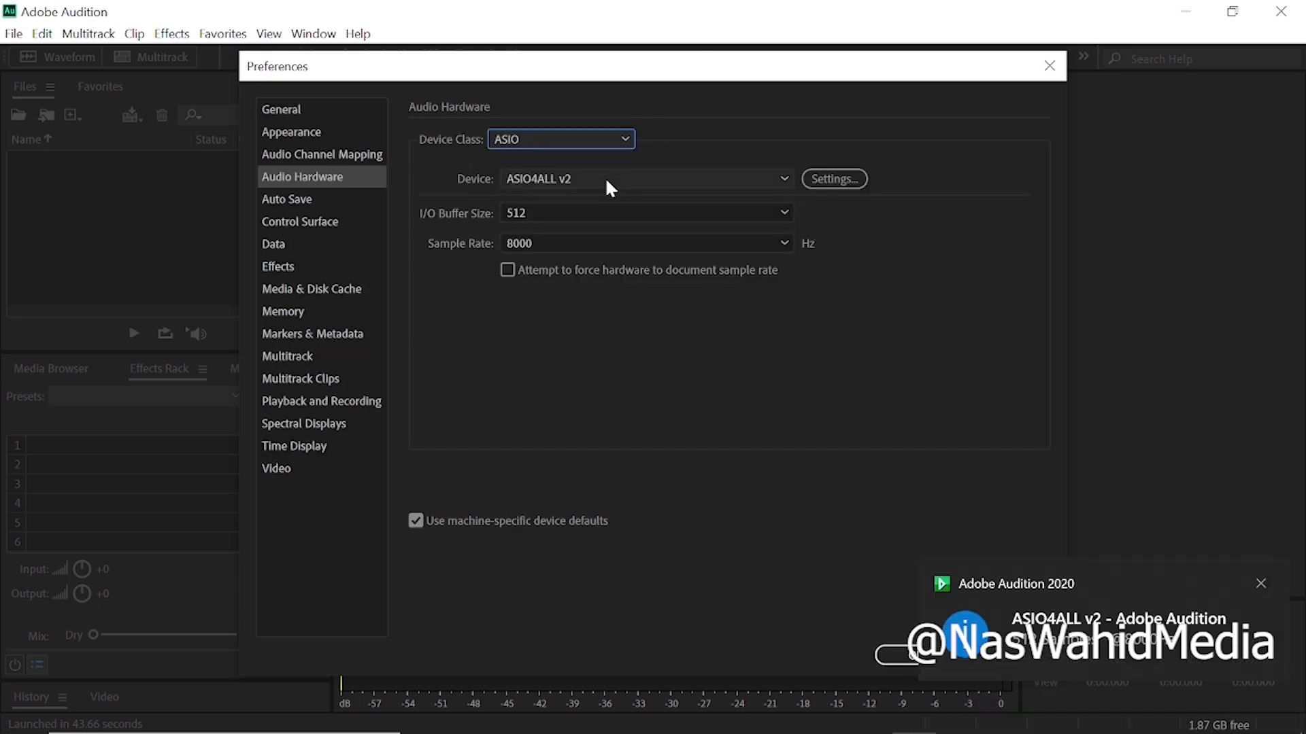
pyautogui.click(610, 185)
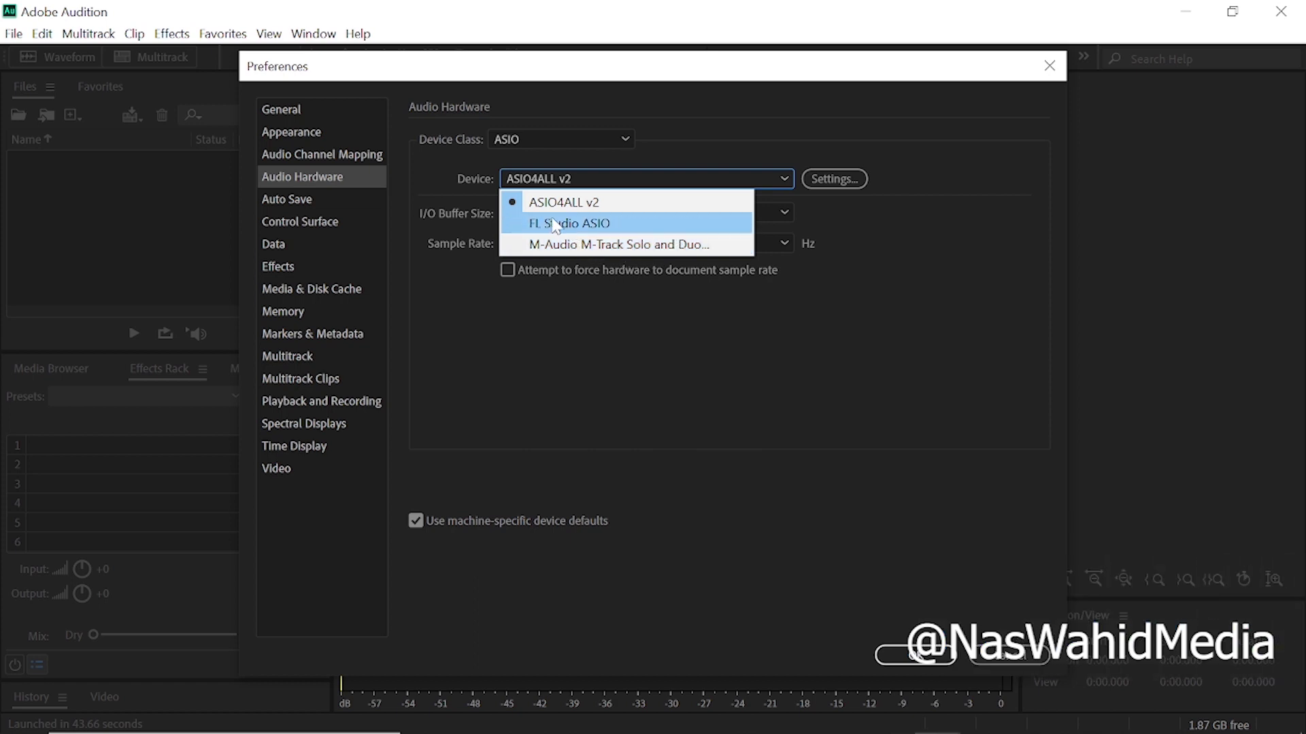
pyautogui.click(656, 117)
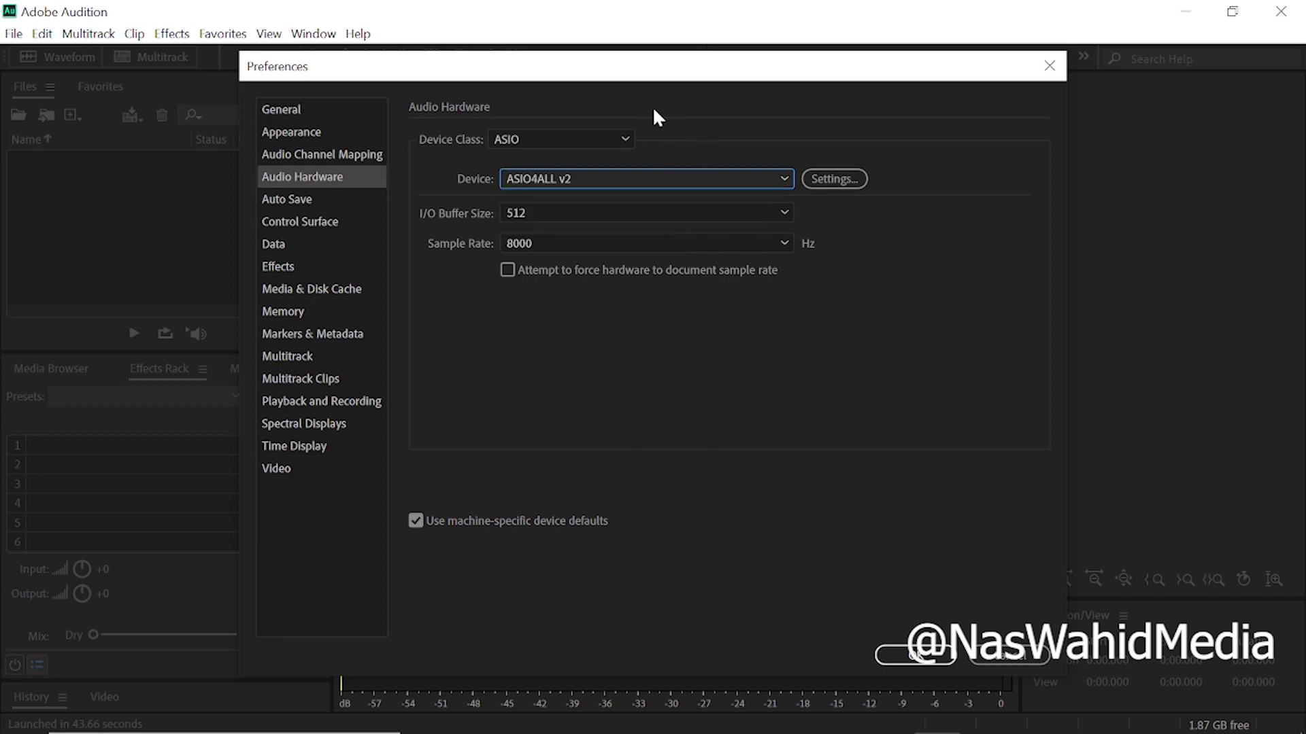
# Set the device class to MME, accept the device change and apply the Audio Hardware preferences.
pyautogui.click(544, 141)
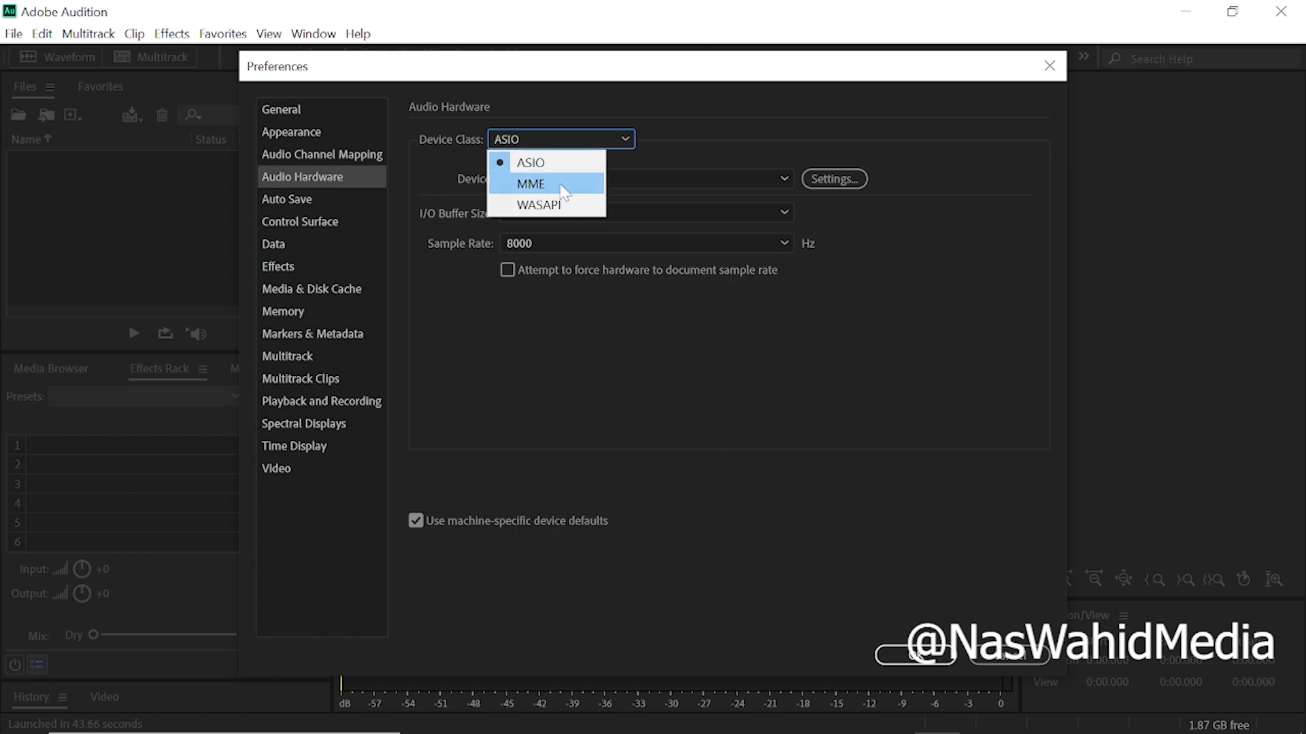
pyautogui.click(563, 193)
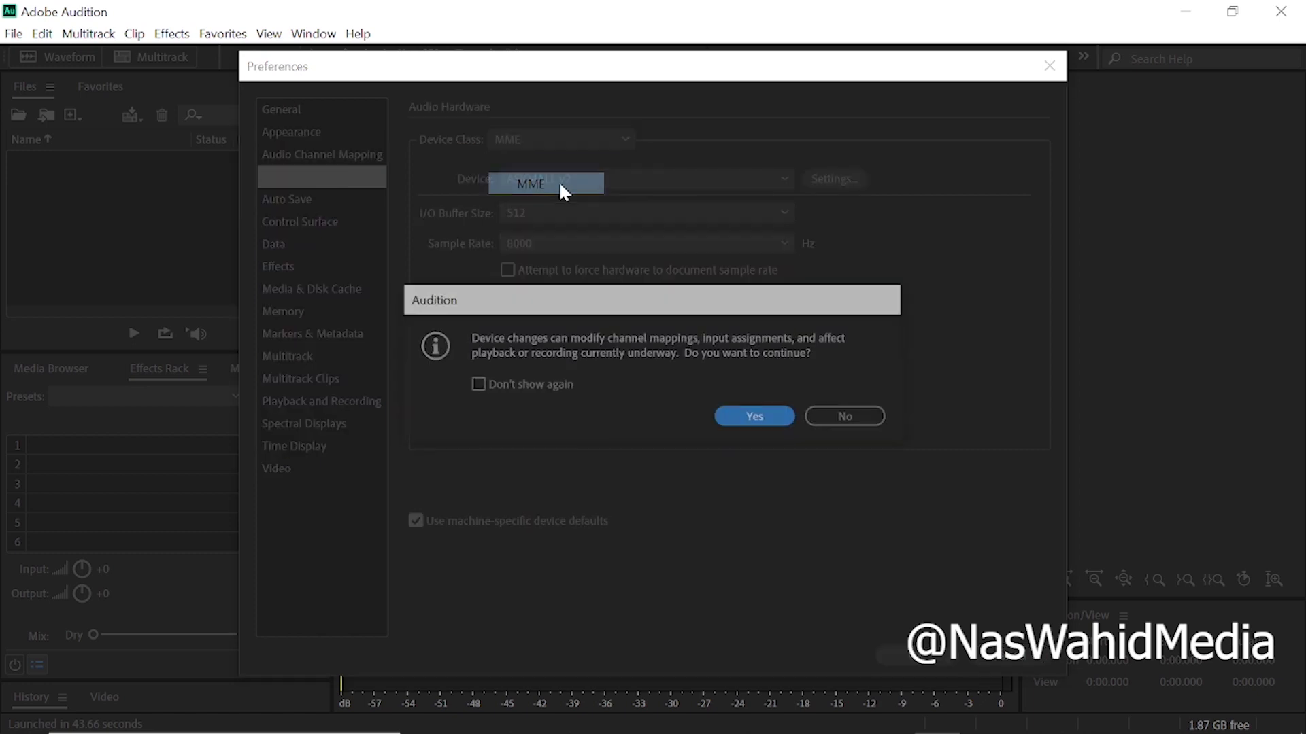
pyautogui.click(751, 426)
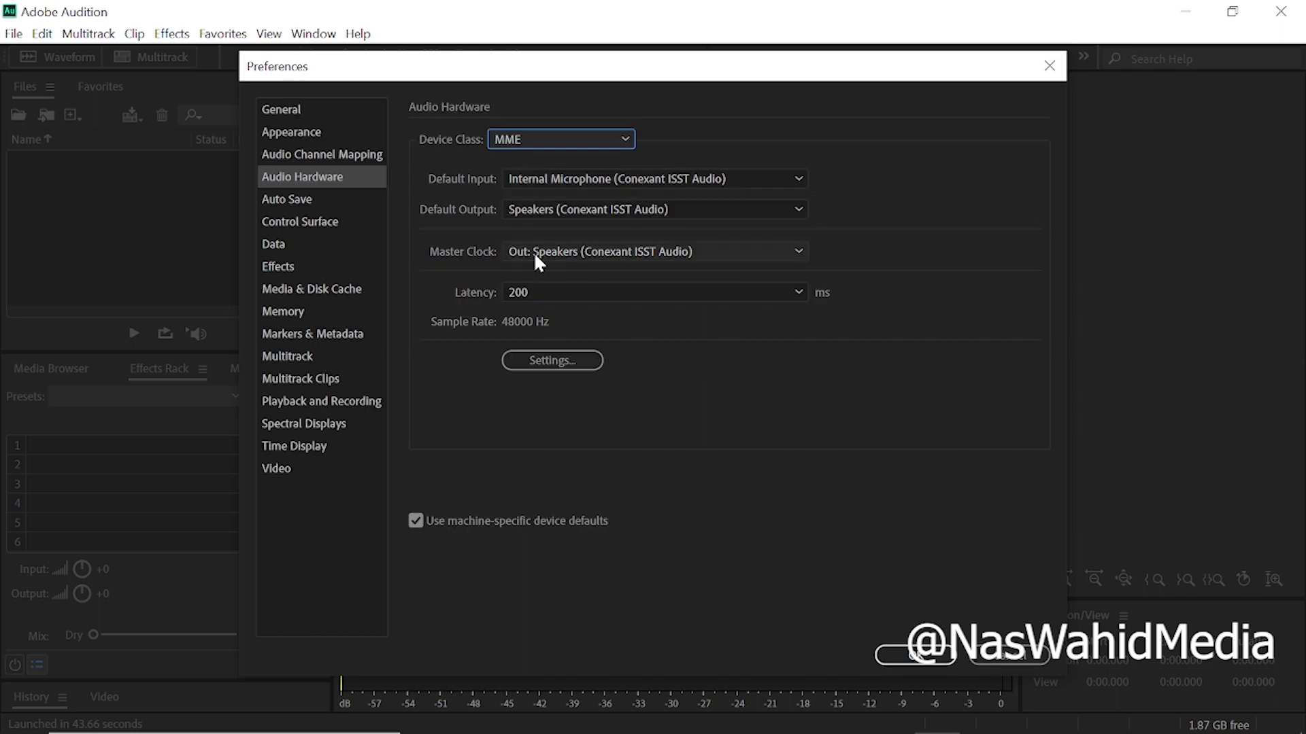
pyautogui.click(559, 178)
pyautogui.click(562, 178)
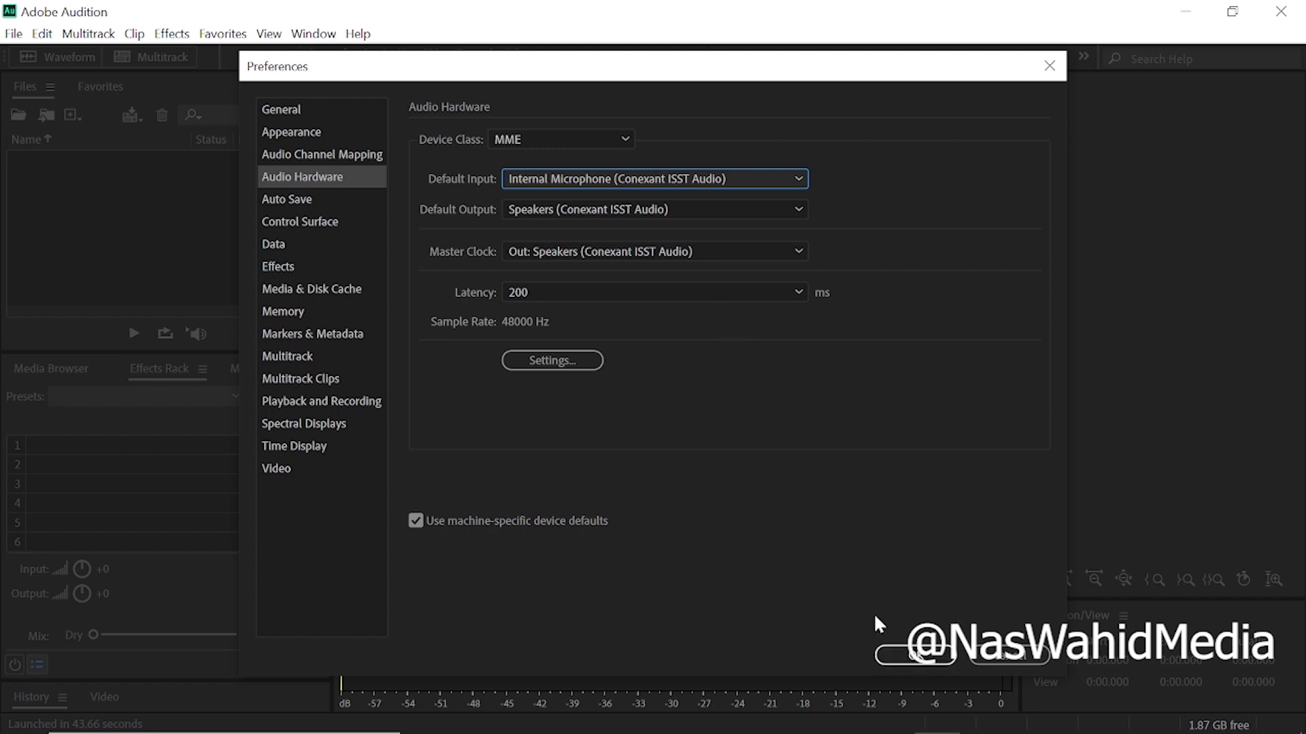
pyautogui.click(914, 657)
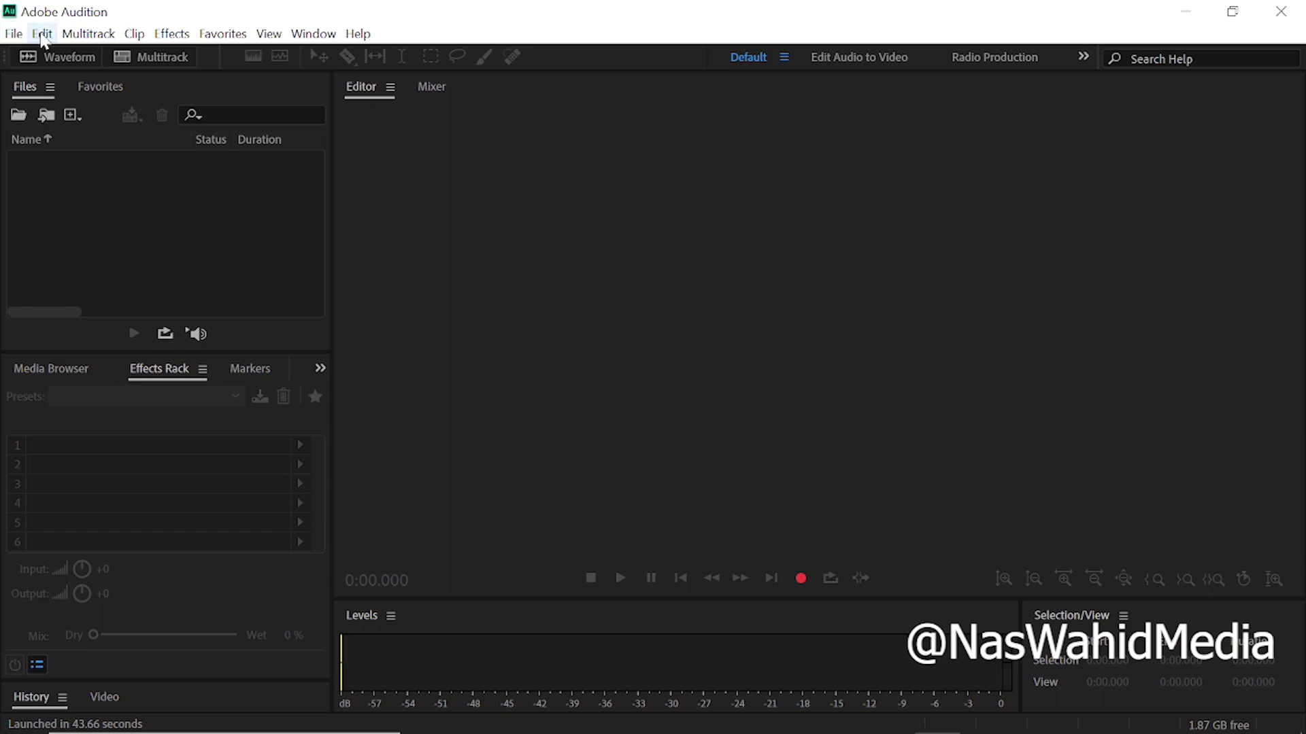
# Start a new audio file and name it "My first project in adobe audition".
pyautogui.click(42, 34)
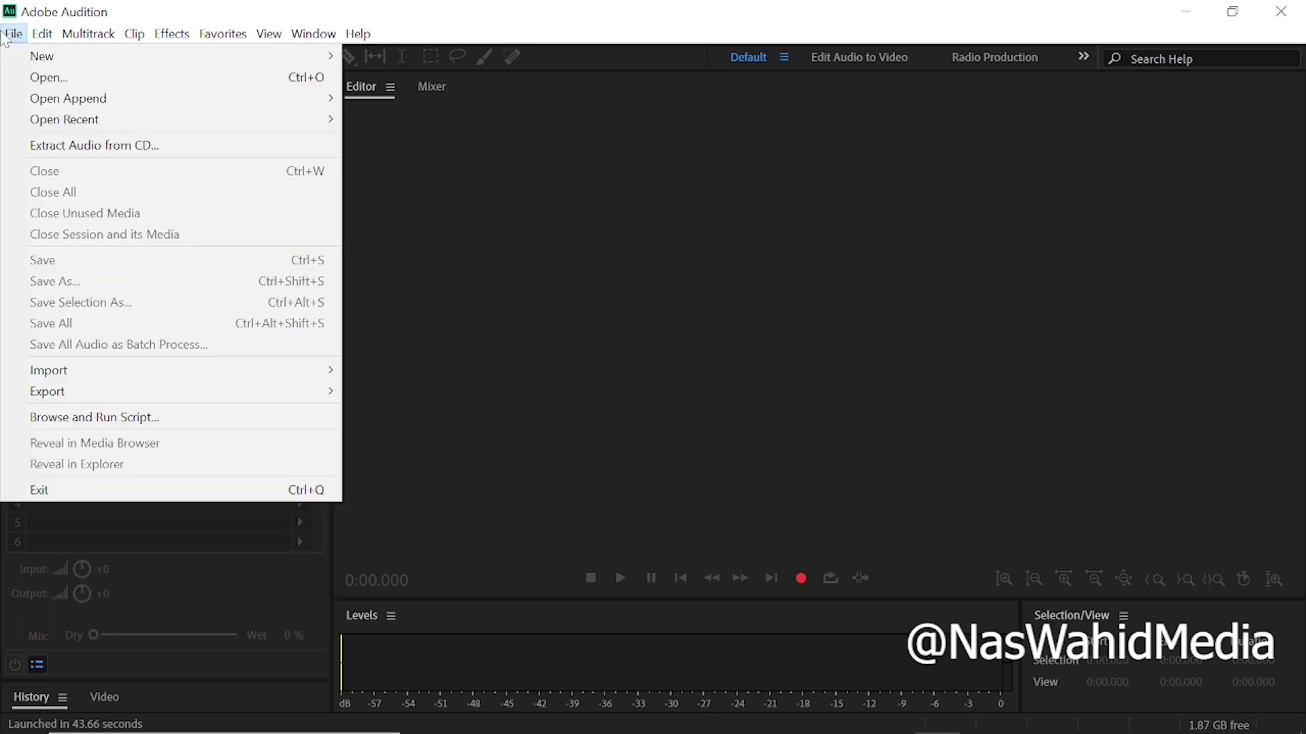
pyautogui.click(6, 36)
pyautogui.click(7, 35)
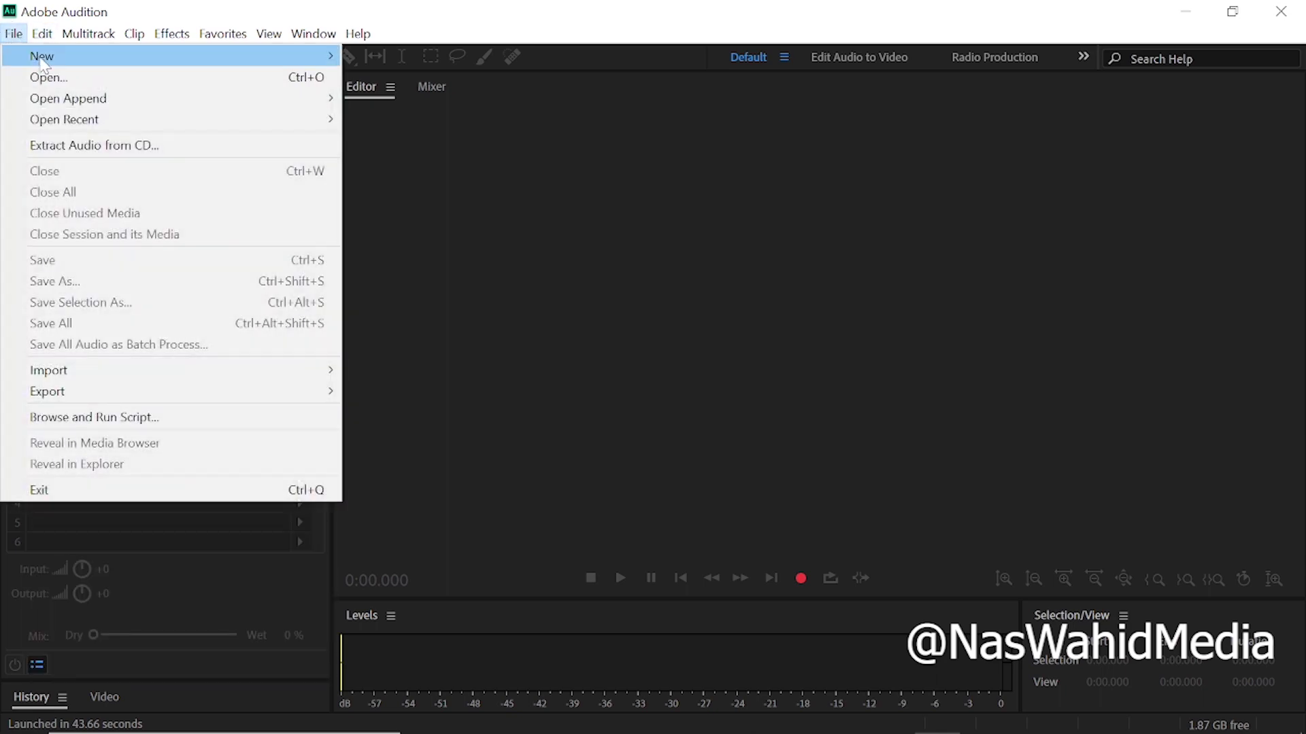
pyautogui.moveTo(45, 60)
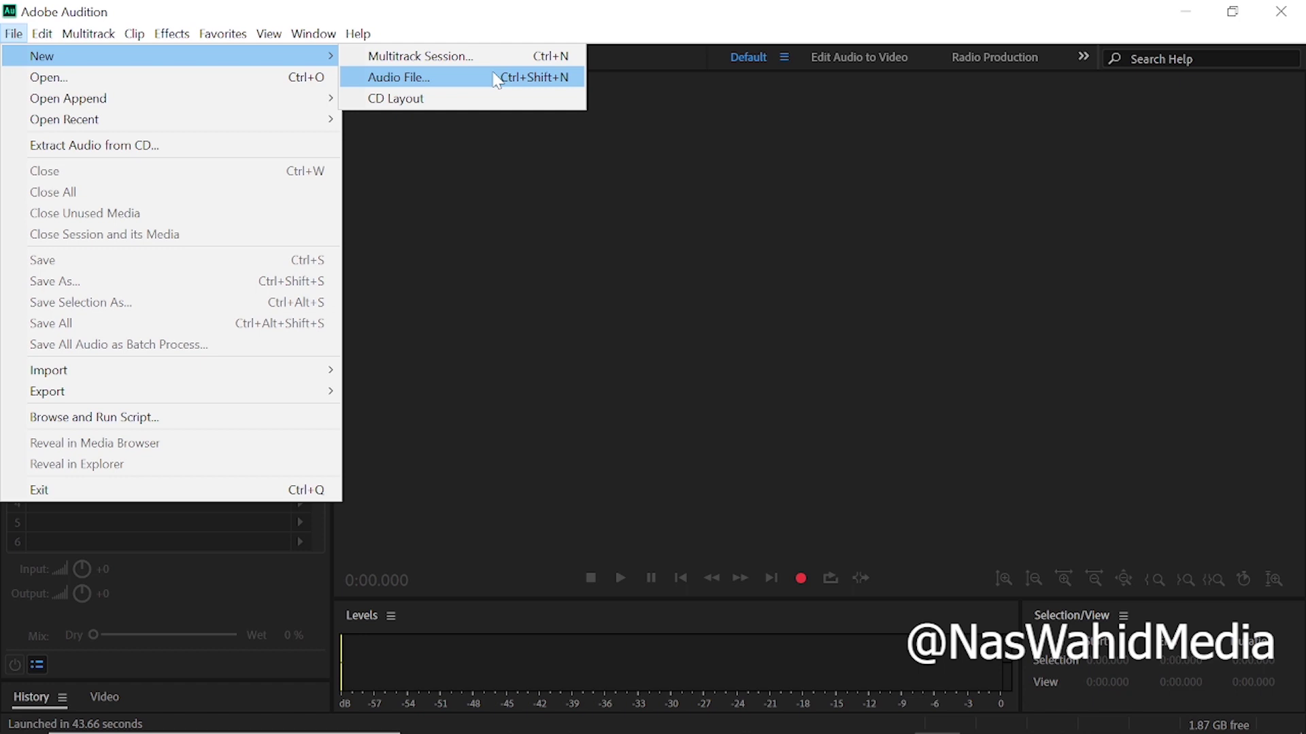
pyautogui.click(496, 78)
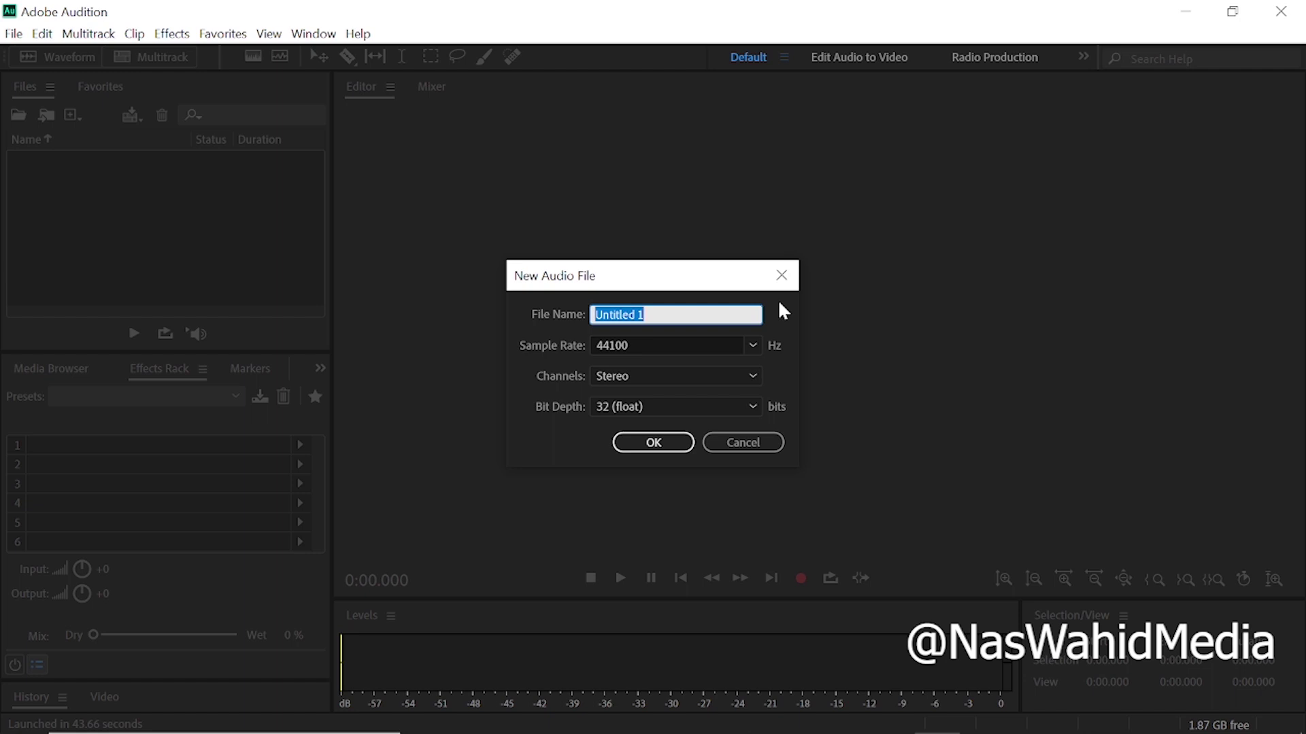
pyautogui.write('My first project')
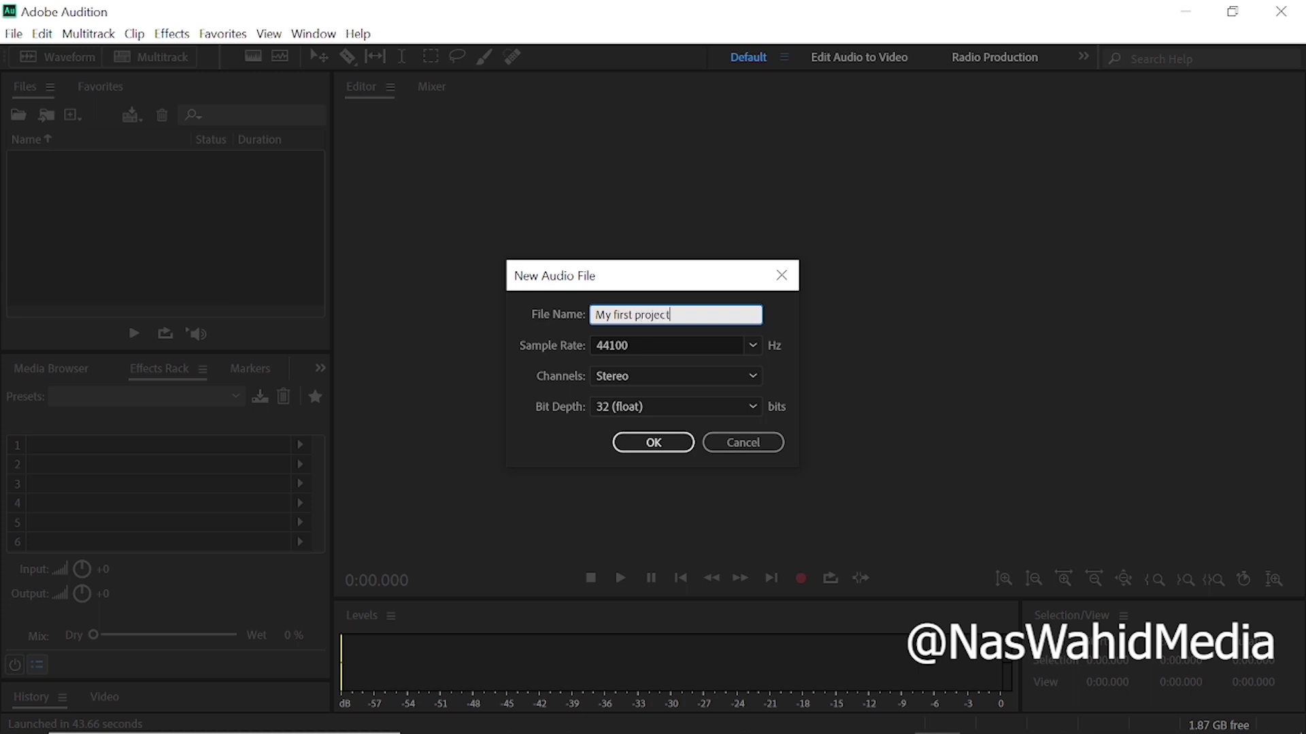
pyautogui.write(' in adobe audition')
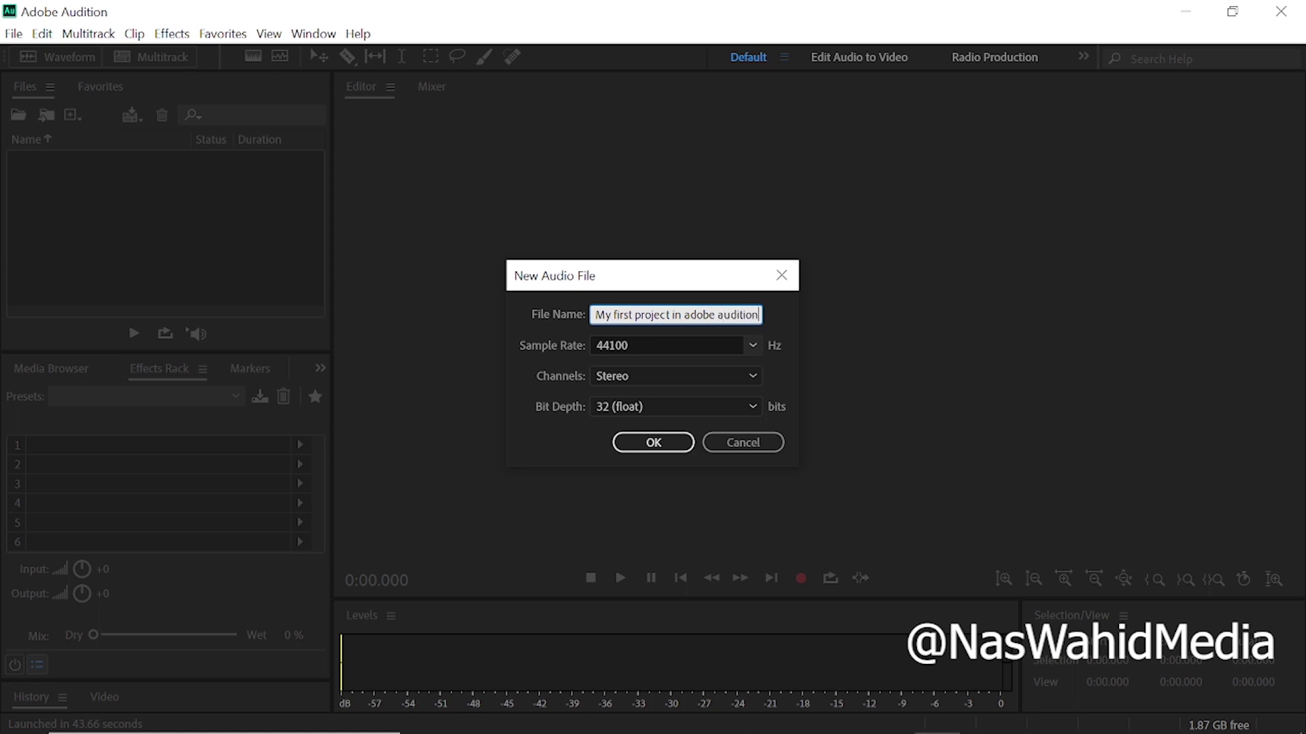
# Keep the sample rate at 44100 Hz and the channels at Stereo, set the bit depth to 24 bits and create the audio file.
pyautogui.click(656, 346)
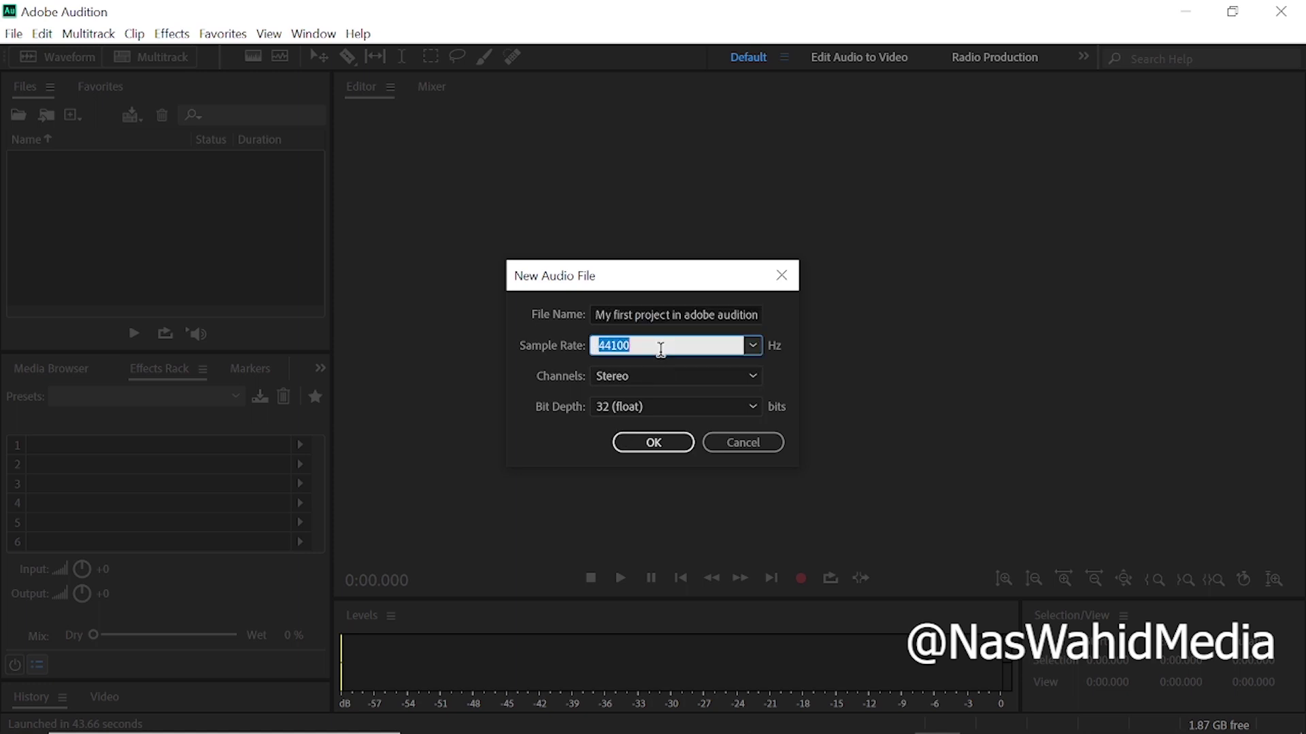
pyautogui.click(753, 346)
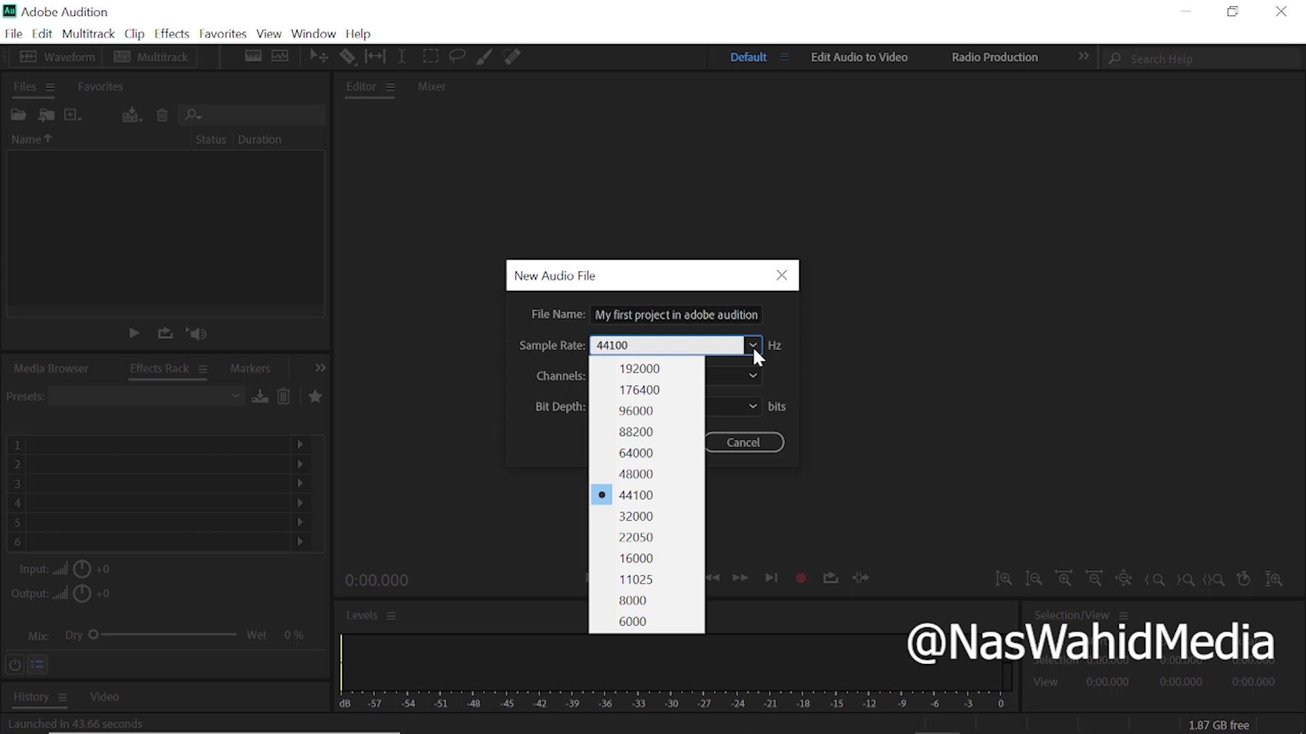
pyautogui.click(752, 346)
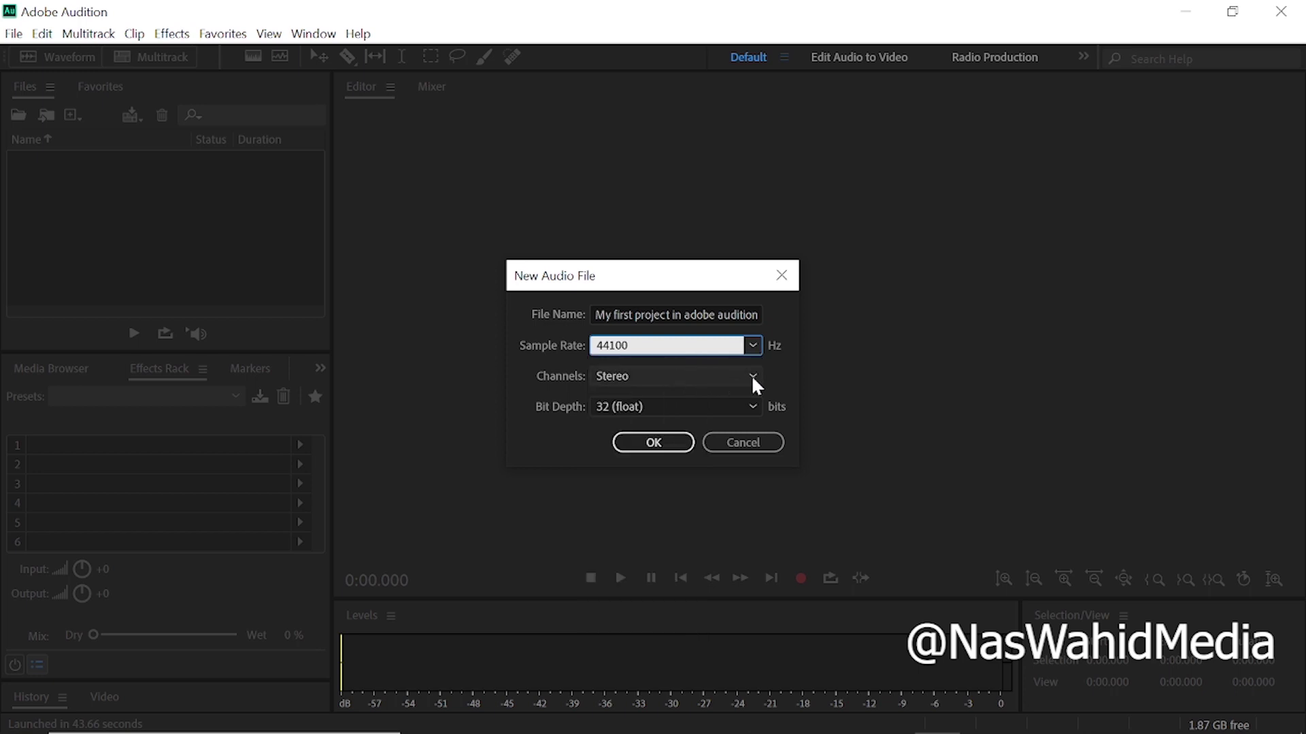
pyautogui.click(753, 378)
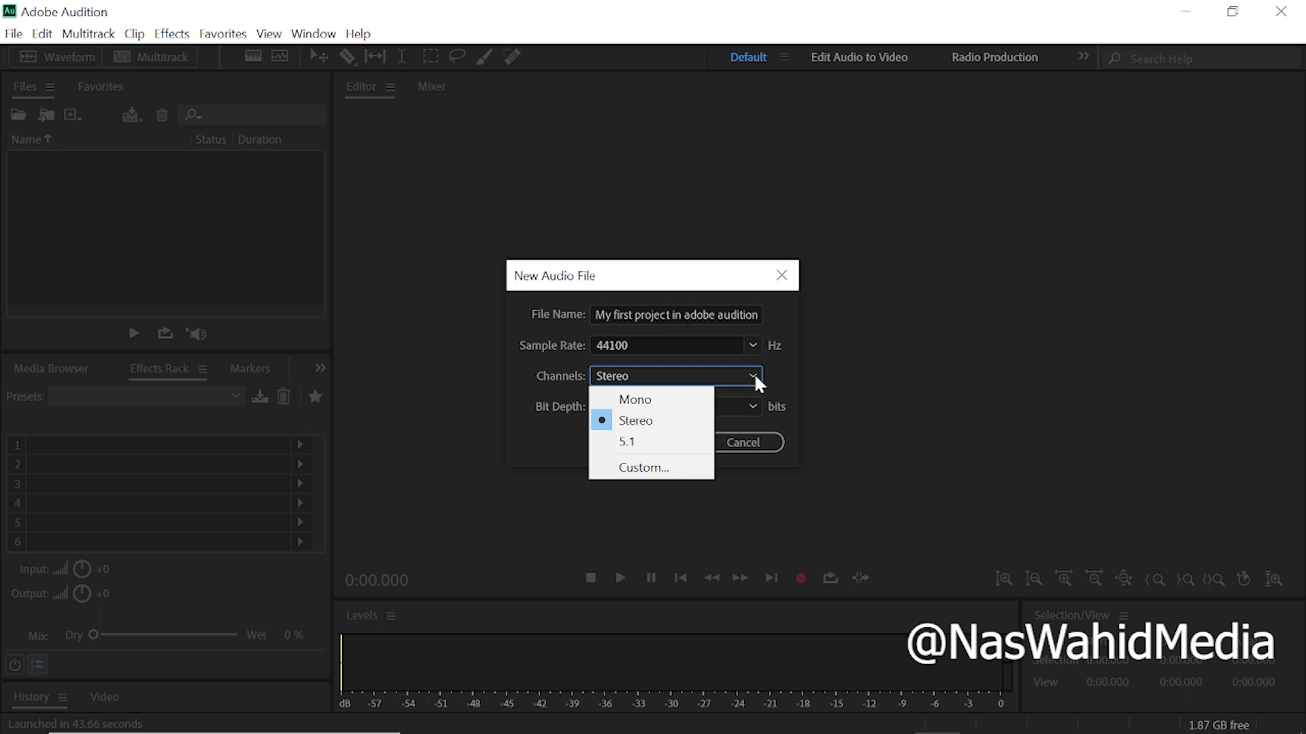
pyautogui.click(755, 377)
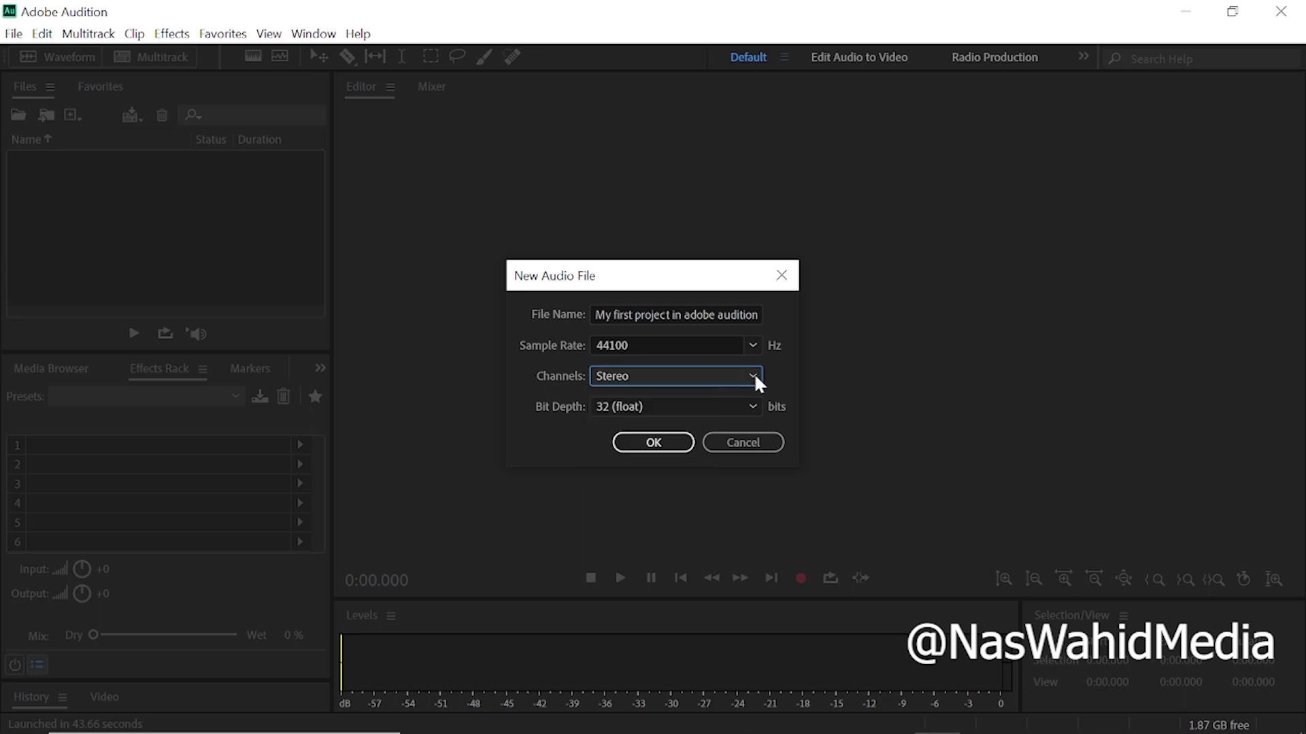
pyautogui.click(679, 406)
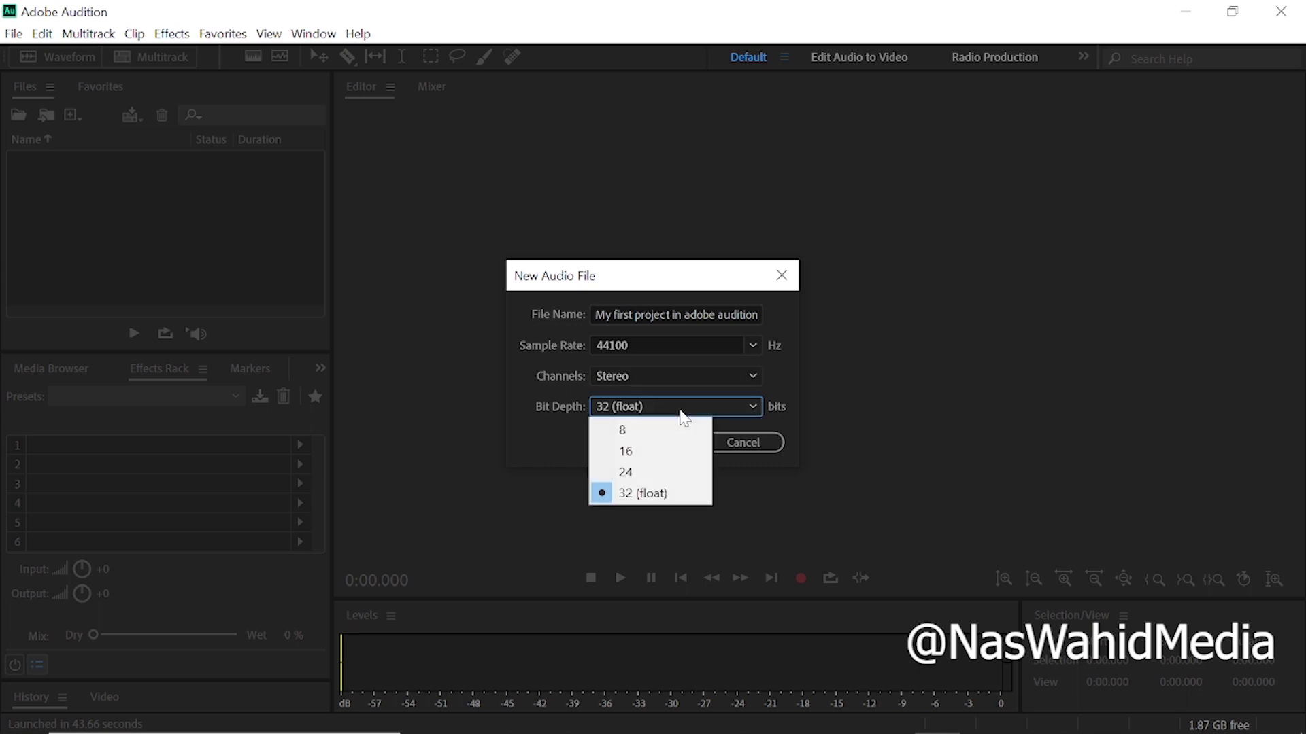
pyautogui.click(652, 477)
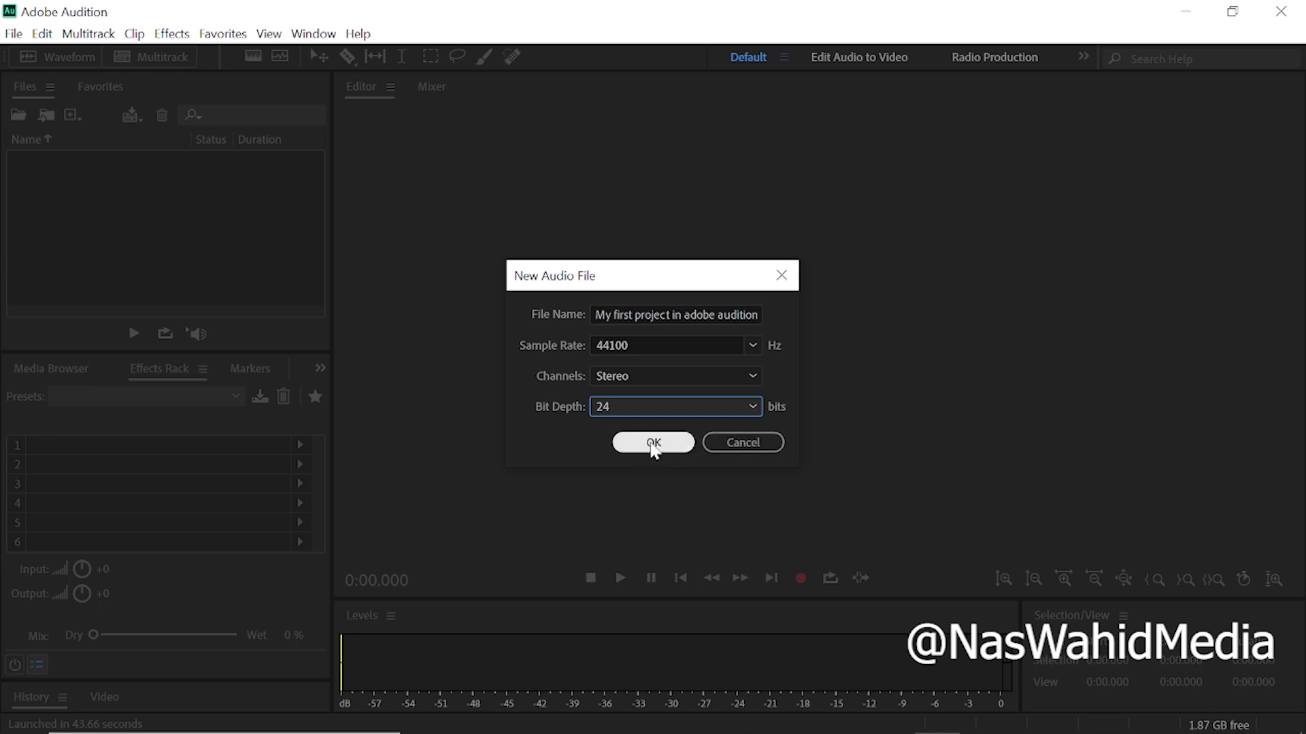
pyautogui.click(655, 443)
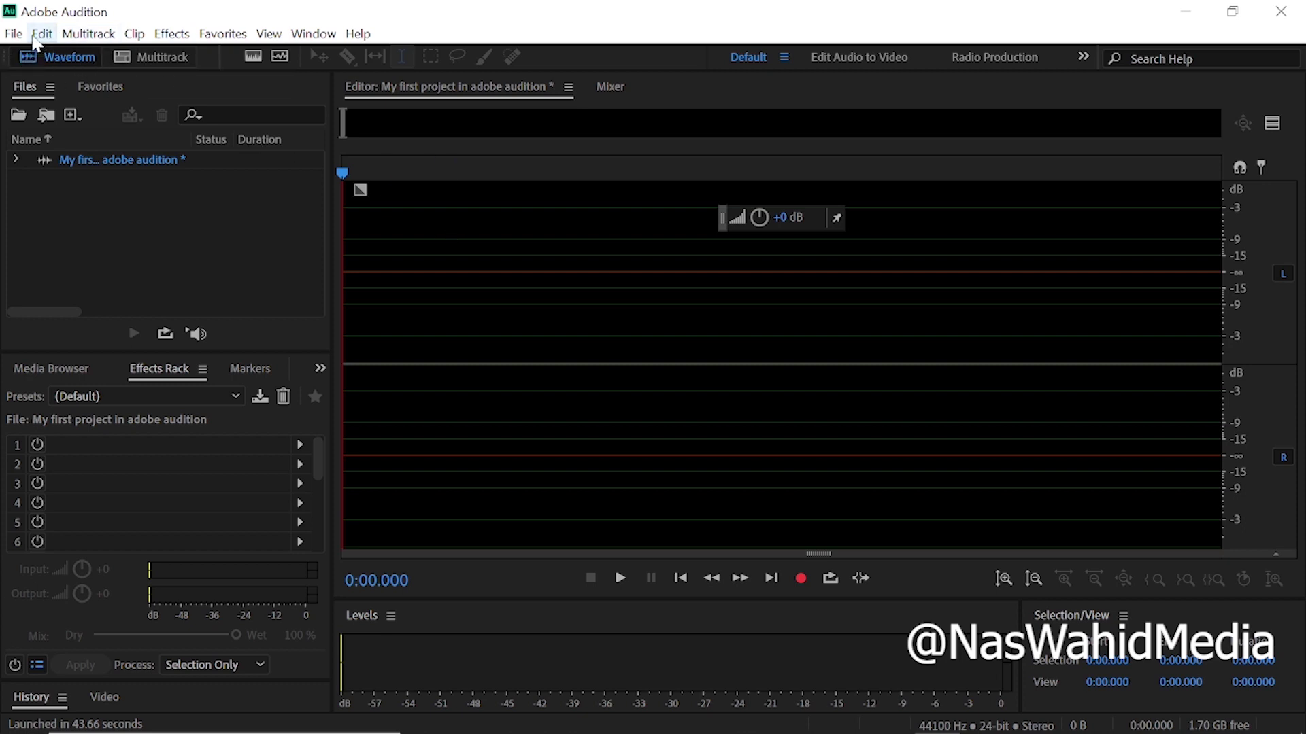
# Review the device class, default input and default output in the Audio Hardware preferences and accept them.
pyautogui.click(42, 33)
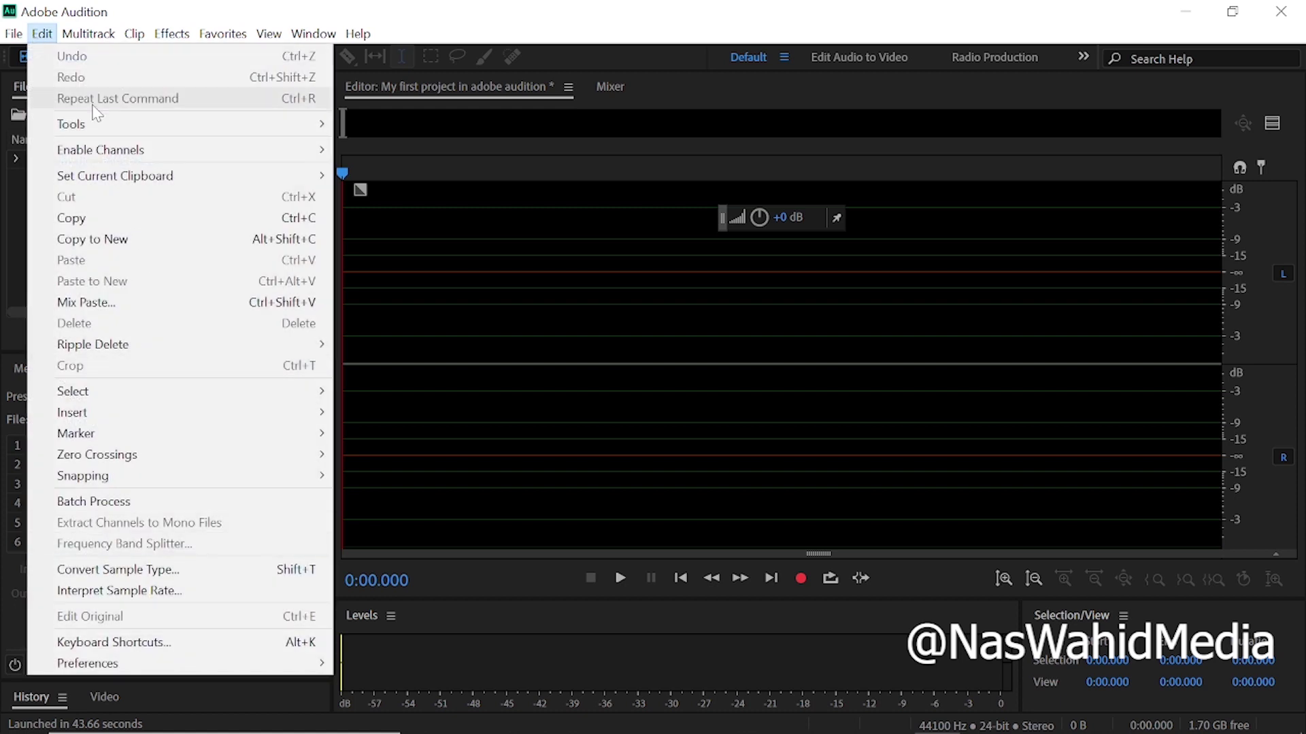
pyautogui.moveTo(111, 673)
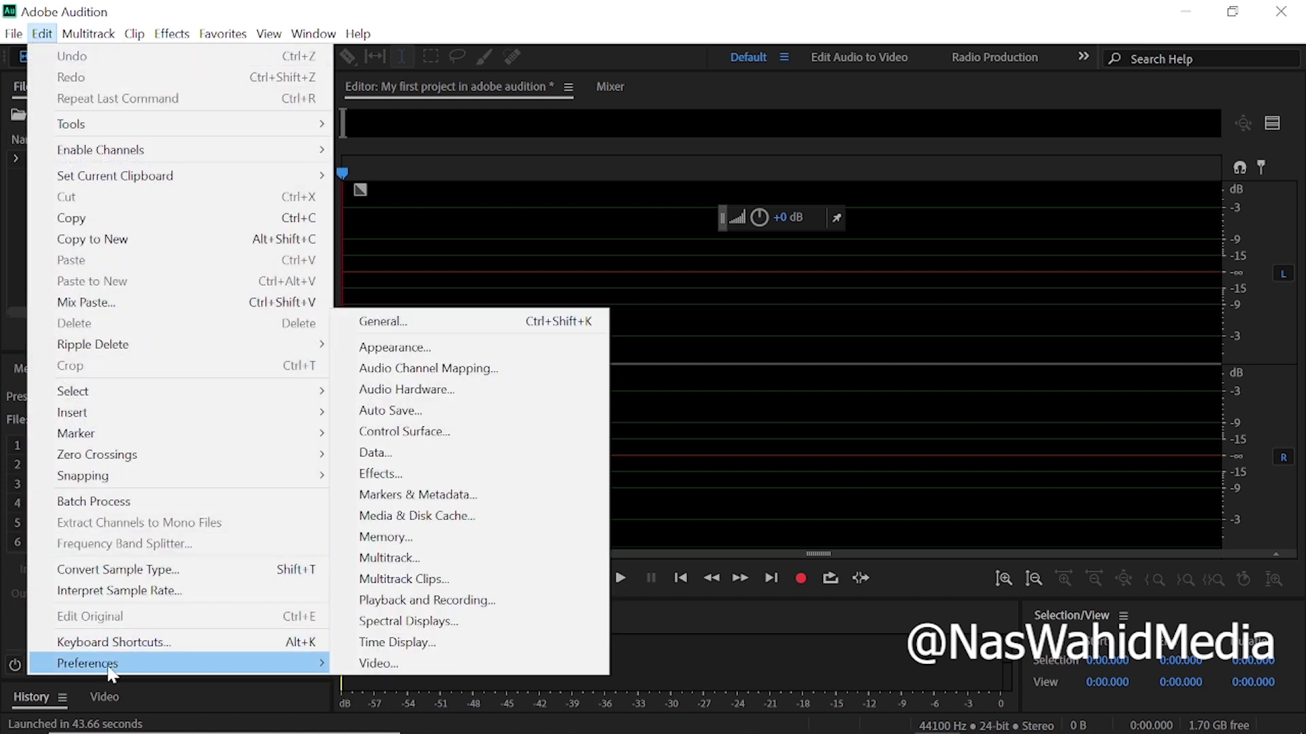
pyautogui.click(471, 389)
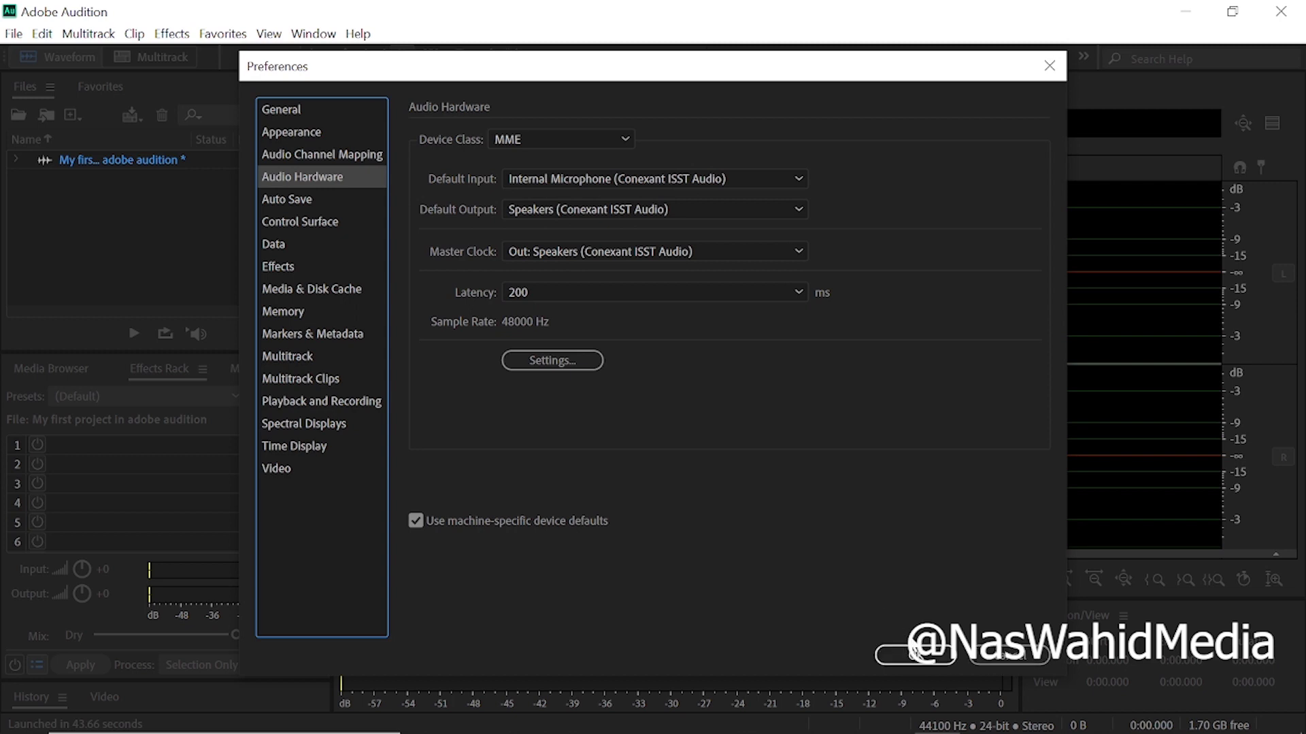
pyautogui.click(920, 657)
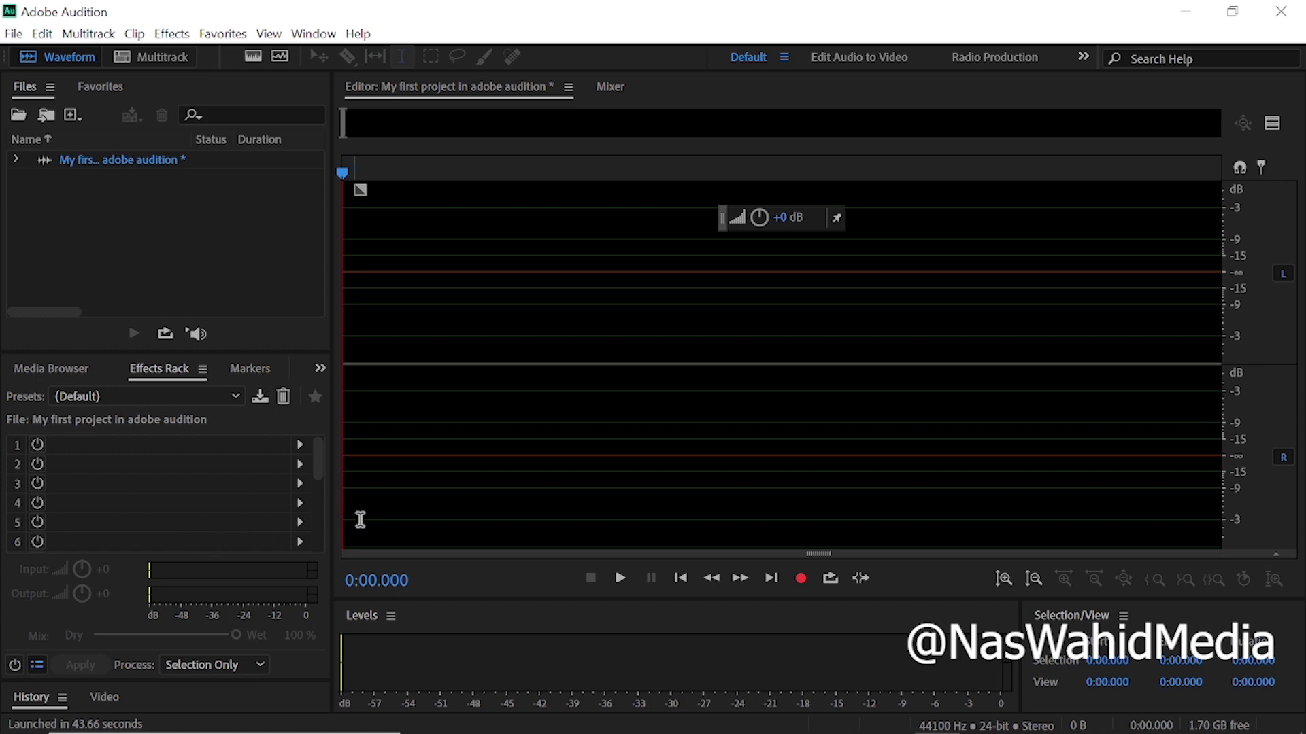
# Record about 14.7 seconds of speech into the new file and play back its first few seconds.
pyautogui.click(805, 586)
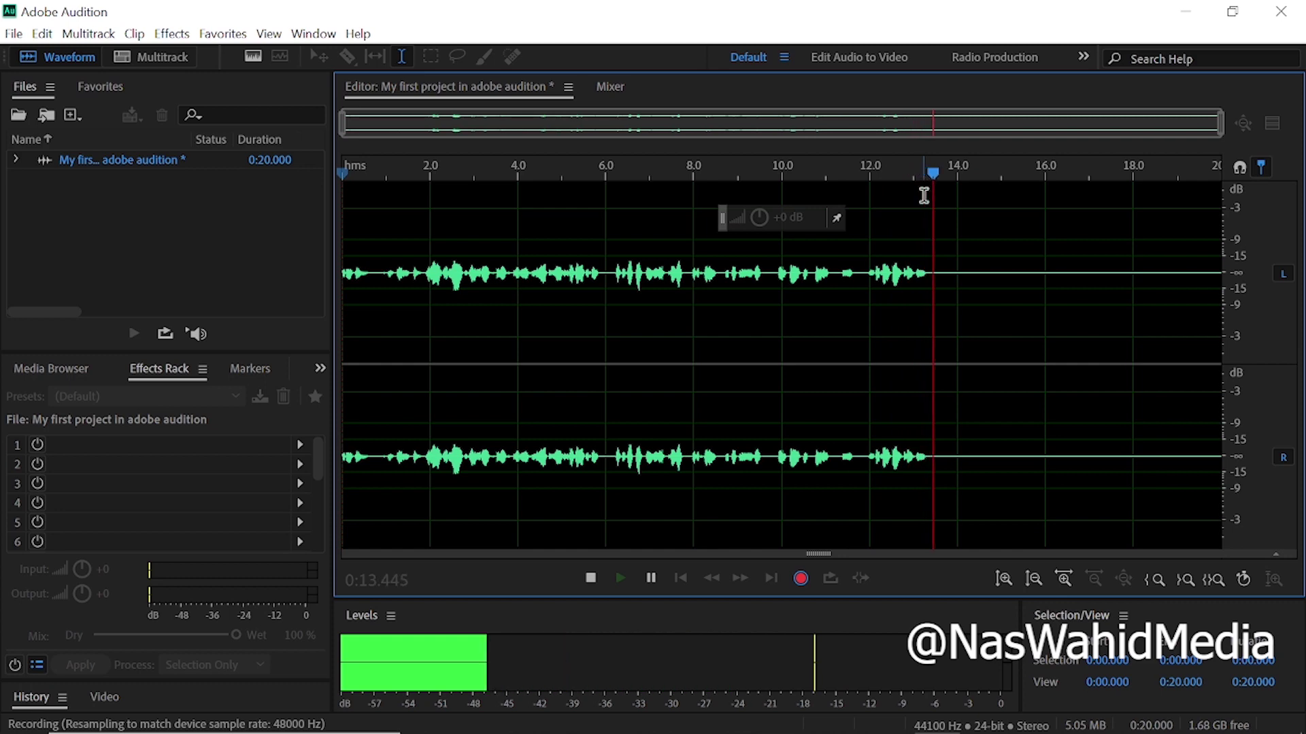
pyautogui.press('space')
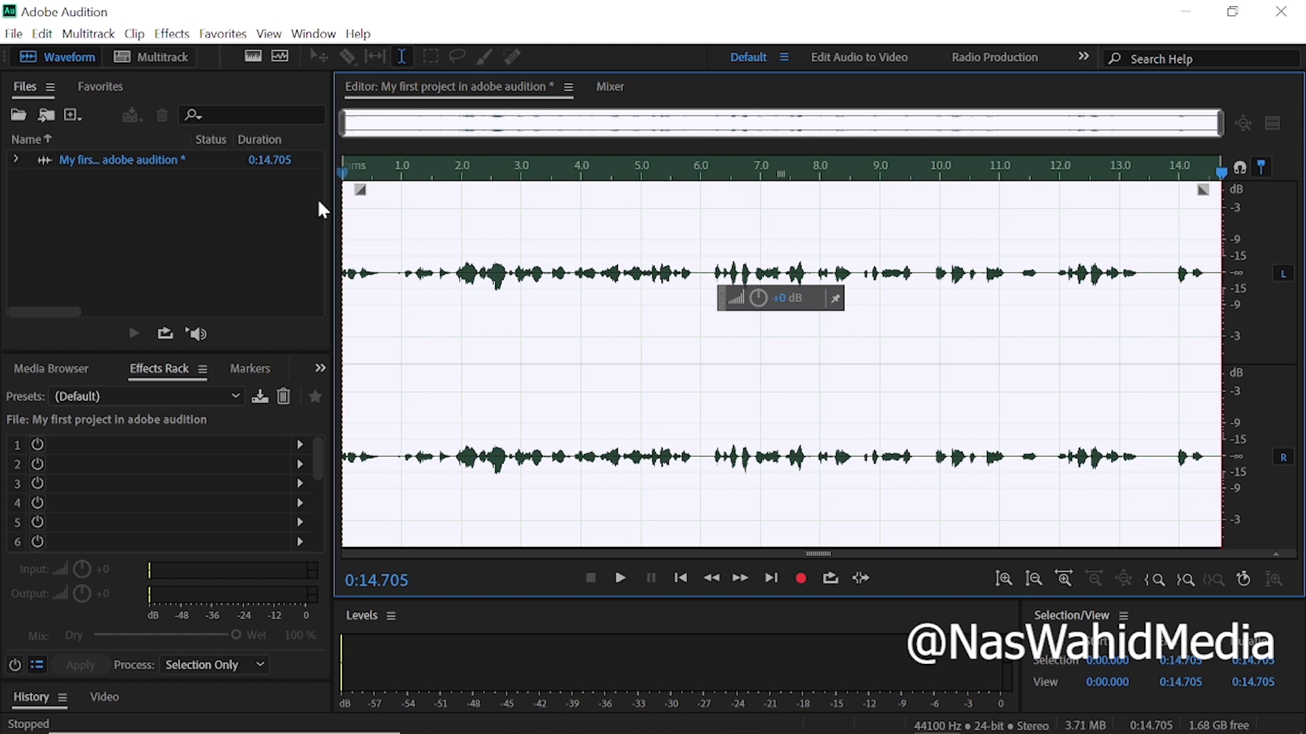
pyautogui.press('space')
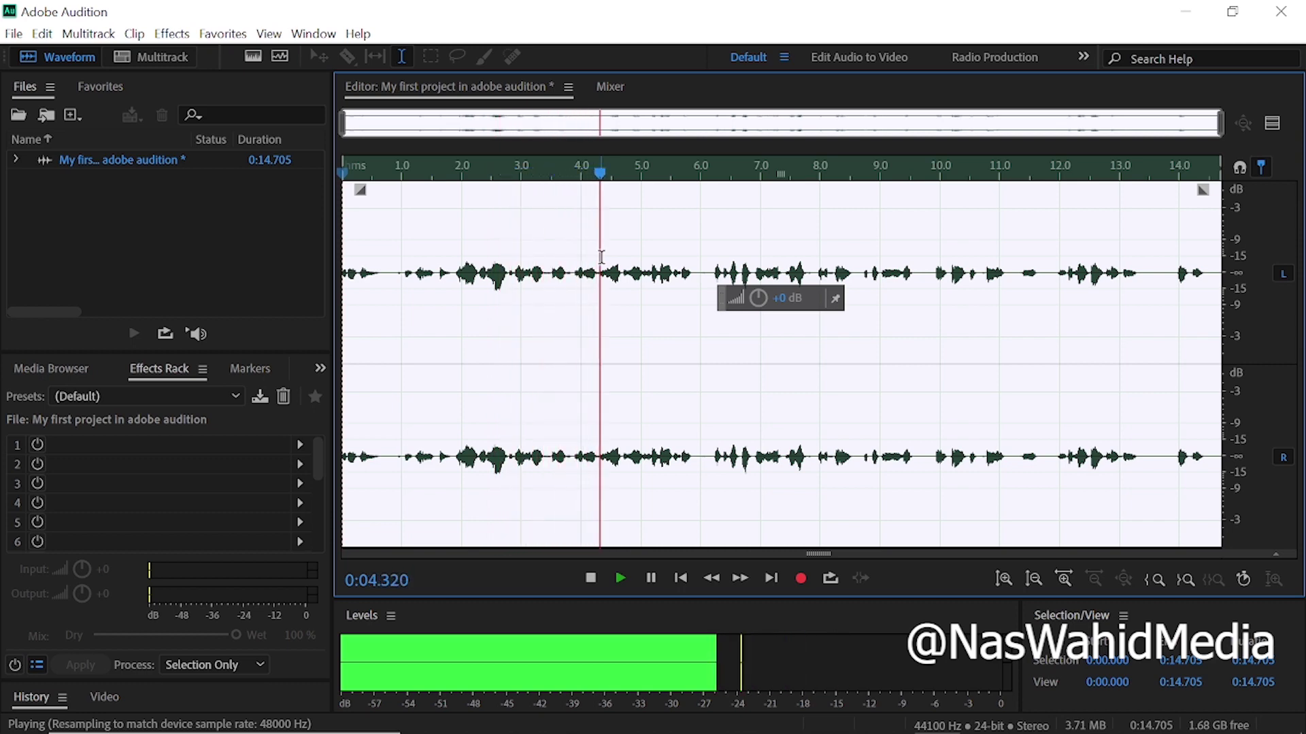
pyautogui.press('space')
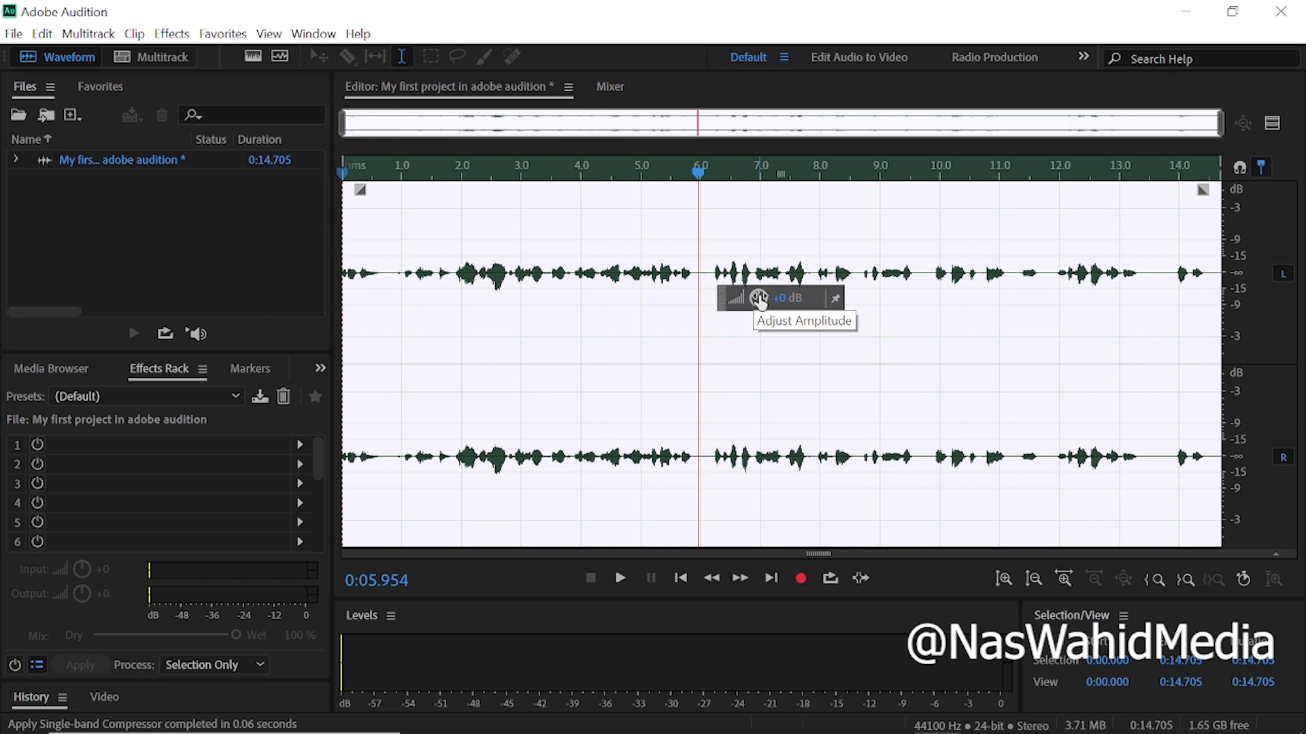
pyautogui.click(171, 36)
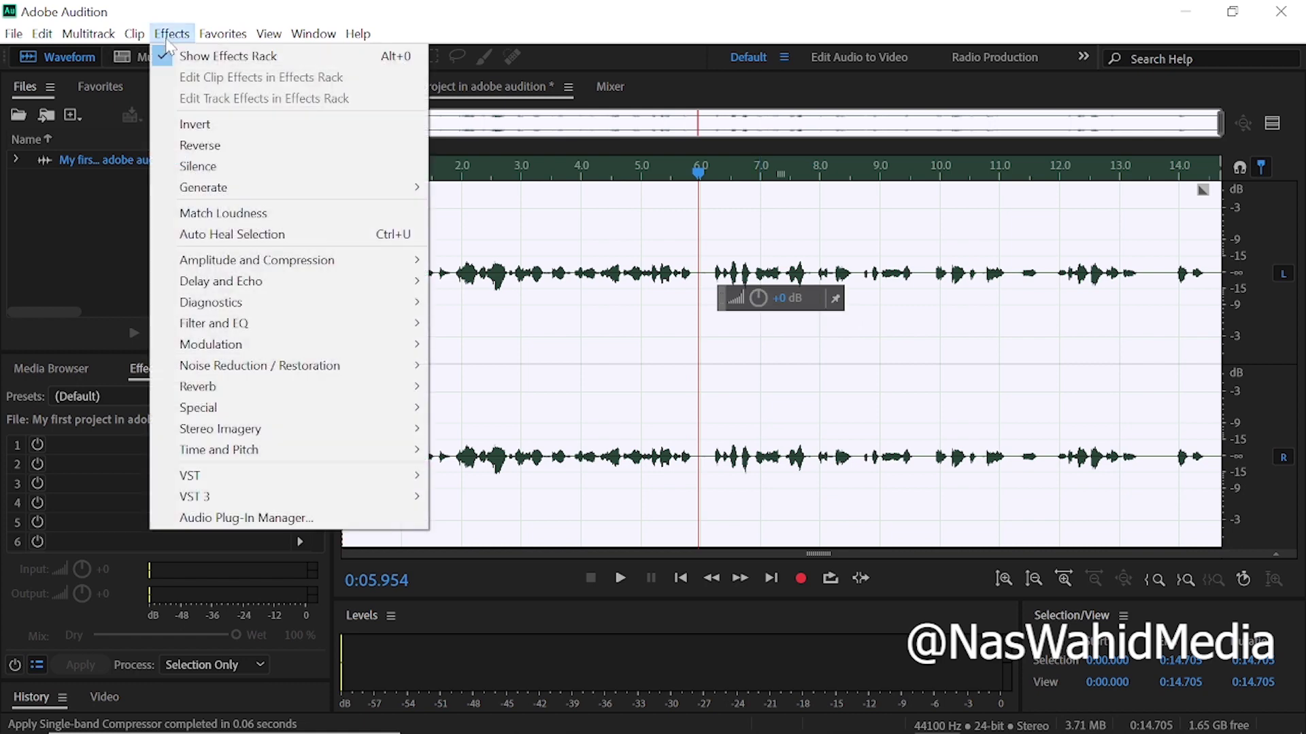
pyautogui.click(659, 262)
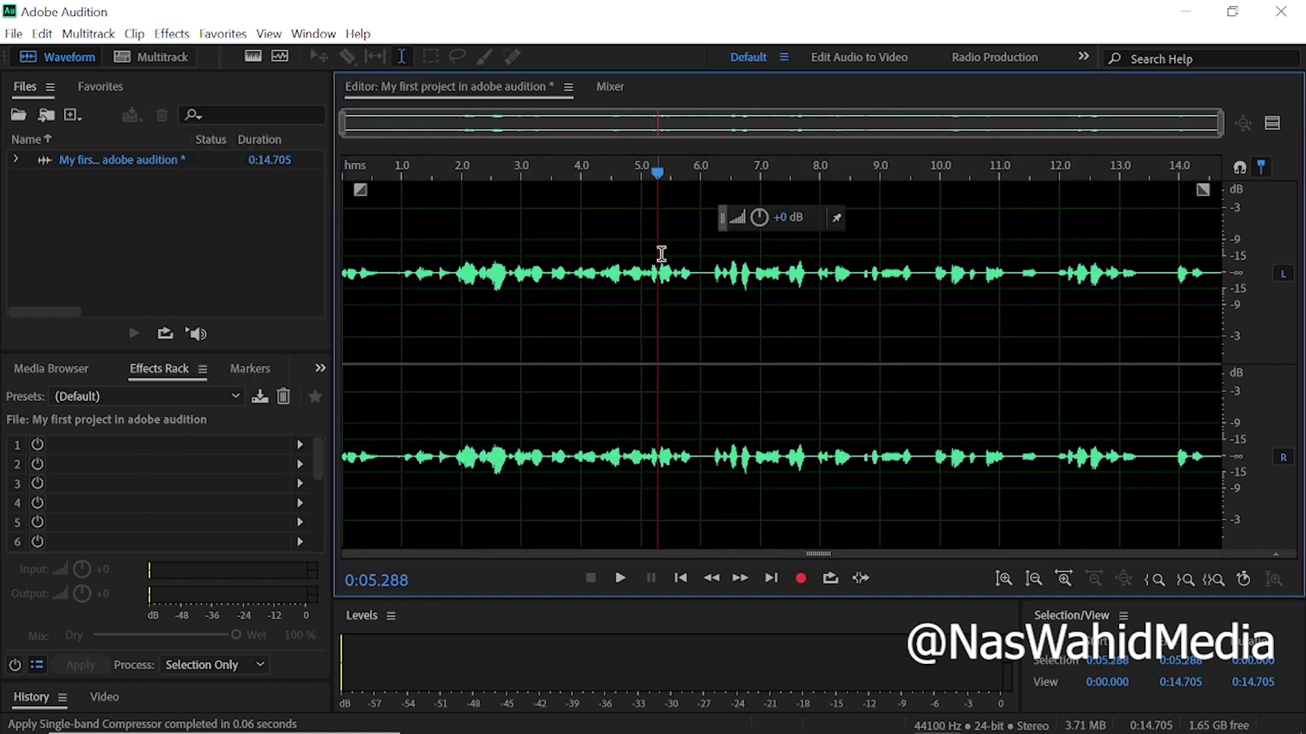
pyautogui.doubleClick(705, 267)
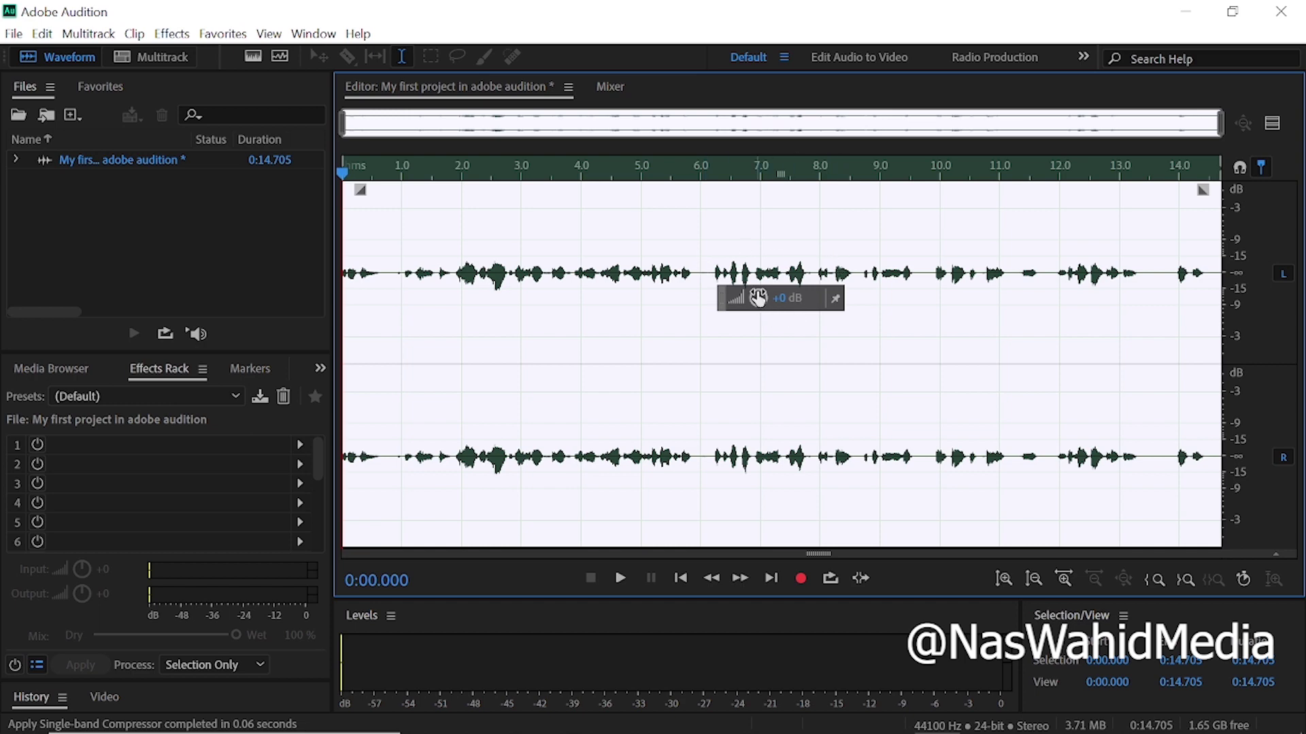
pyautogui.moveTo(757, 300); pyautogui.dragTo(756, 298)
pyautogui.click(629, 274)
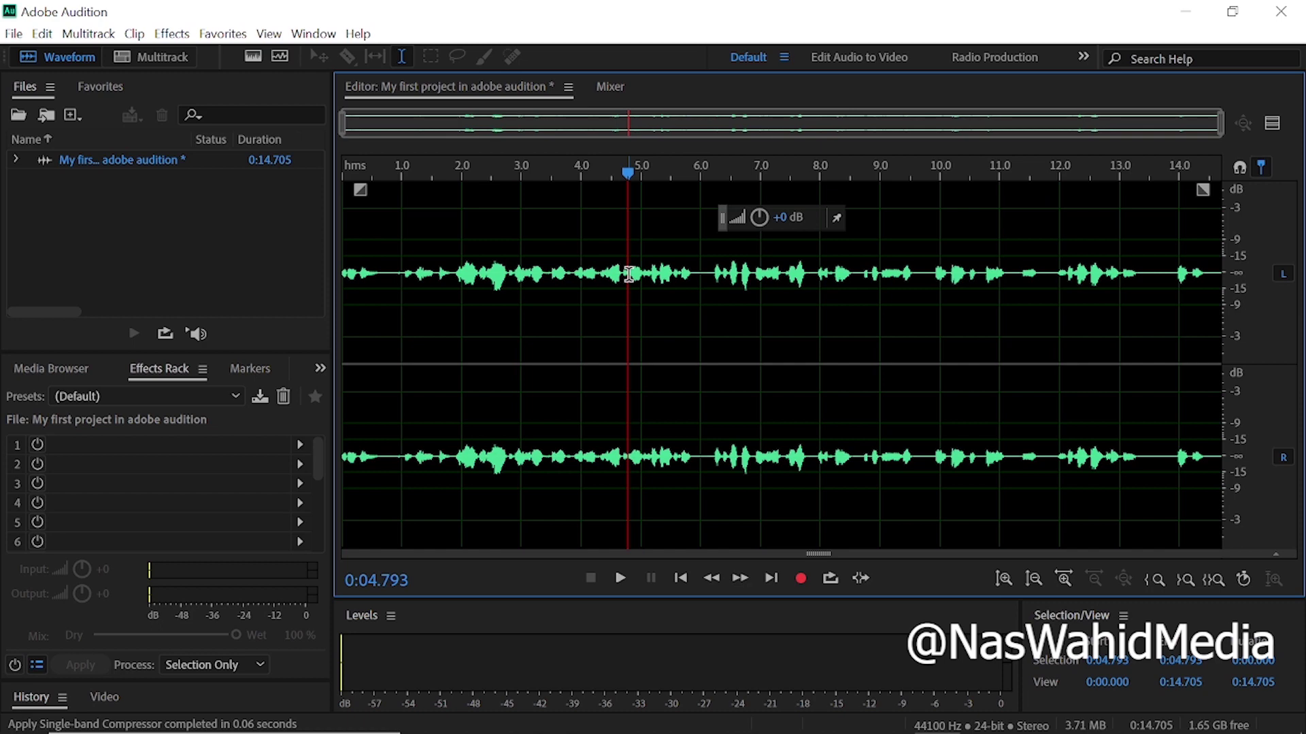
# Select the whole recording and raise its amplitude strongly, with a slight reduction to bring the highest peaks down.
pyautogui.hotkey('ctrl', 'a')
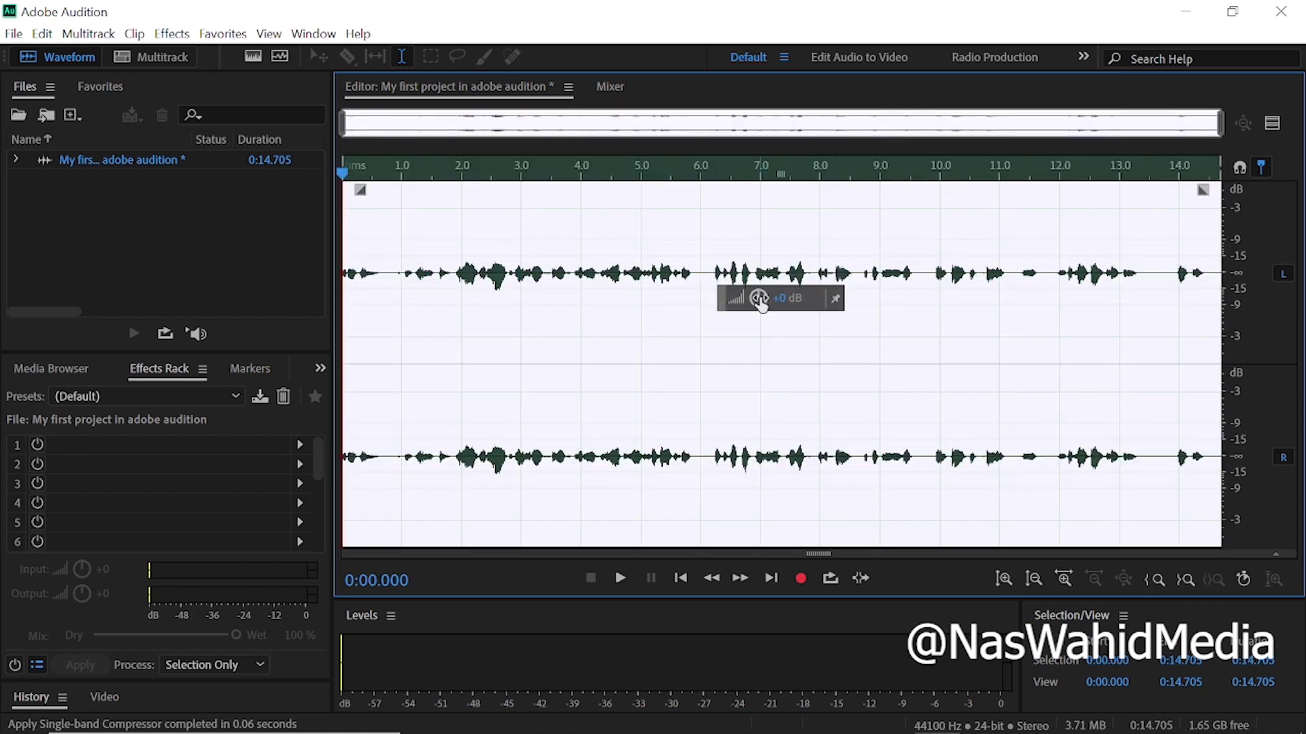
pyautogui.moveTo(759, 297); pyautogui.dragTo(837, 304)
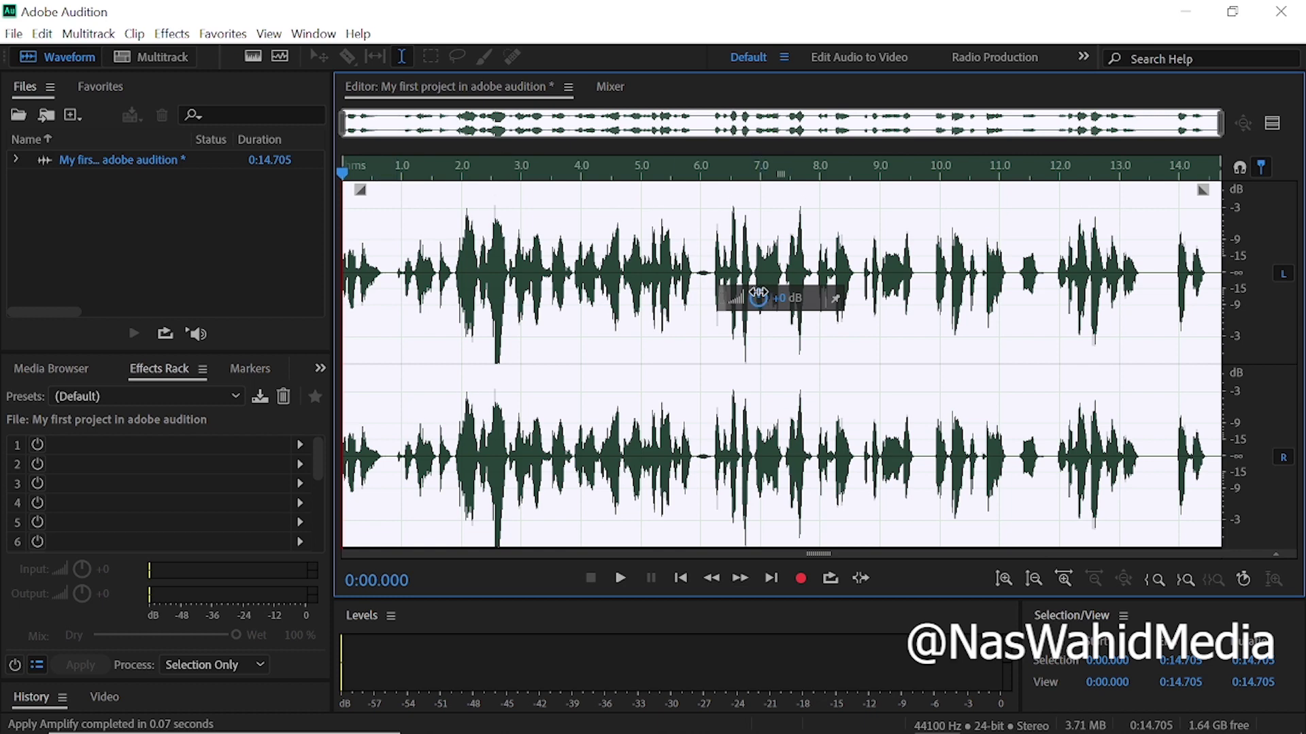
pyautogui.moveTo(752, 297); pyautogui.dragTo(744, 297)
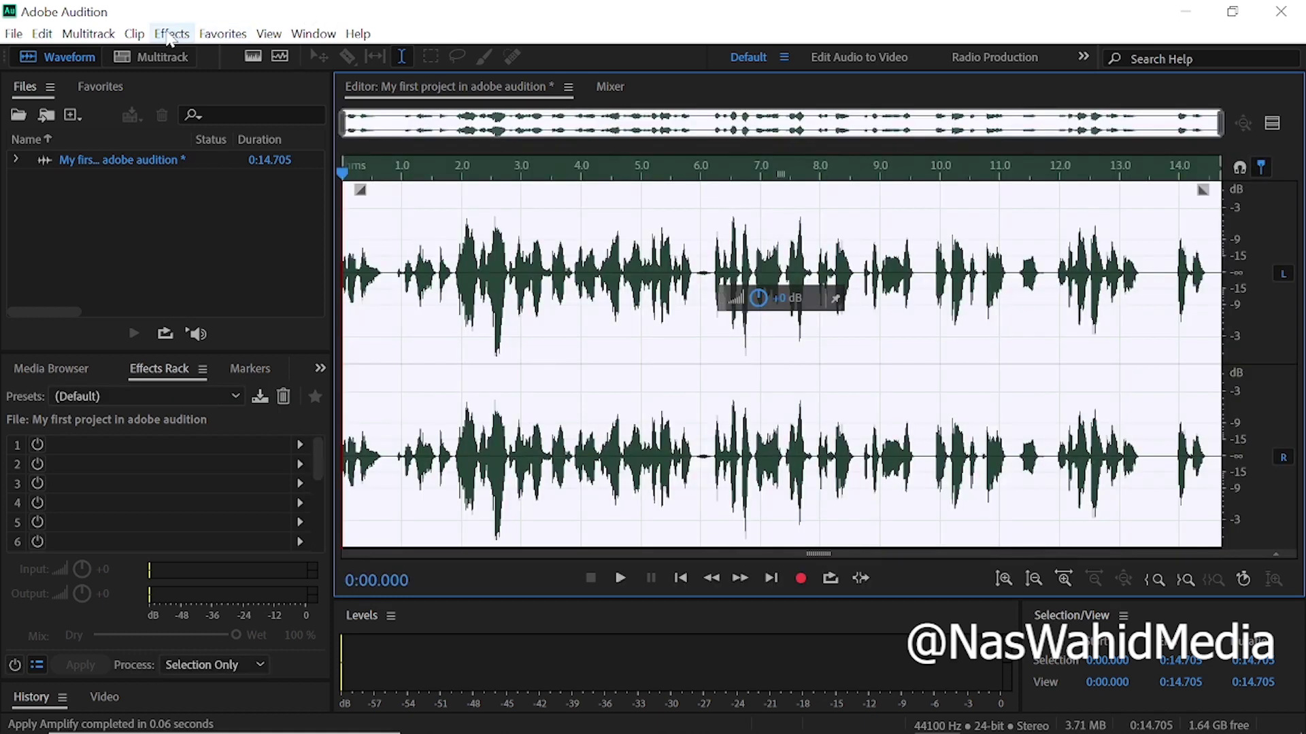
# Apply the Amplify effect to the selected recording with the left and right gain at 0 dB.
pyautogui.click(170, 33)
pyautogui.moveTo(311, 262)
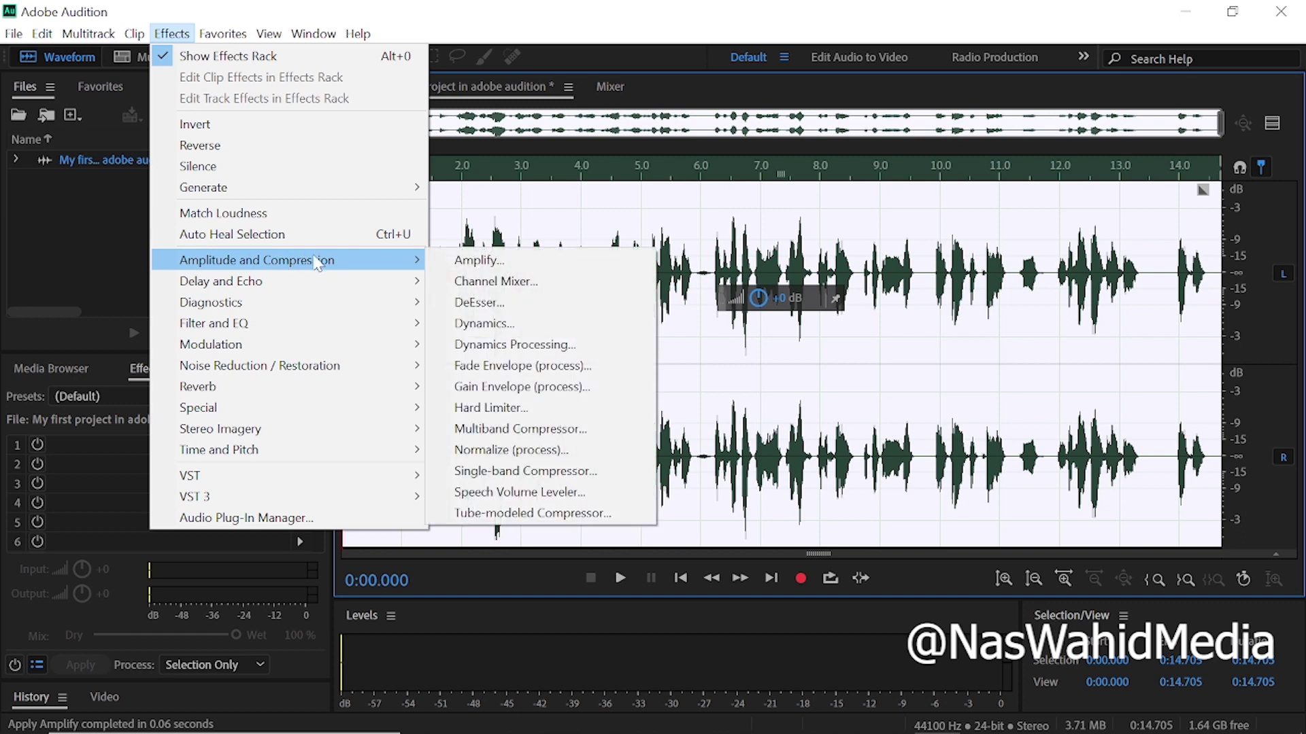
pyautogui.click(508, 264)
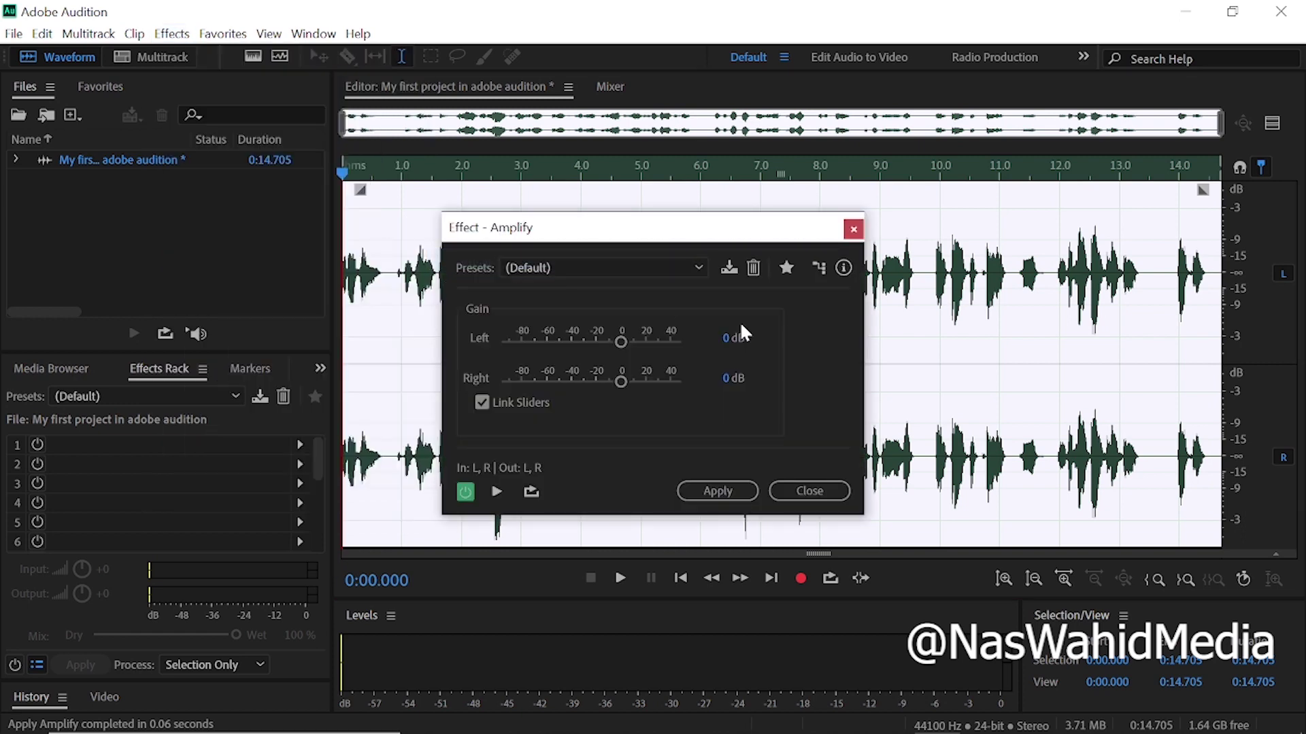
pyautogui.click(713, 489)
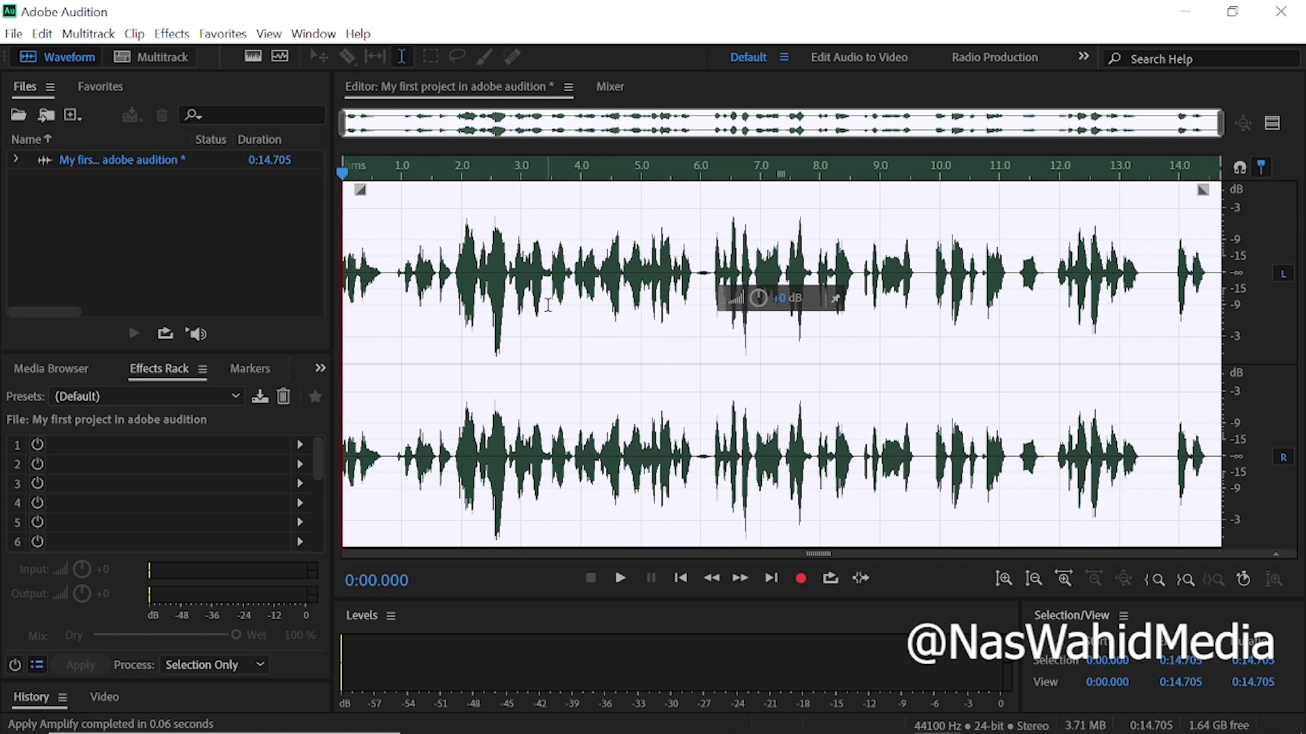
# Play back the amplified recording in sections to judge its loudness, stopping near 10.8 seconds.
pyautogui.press('space')
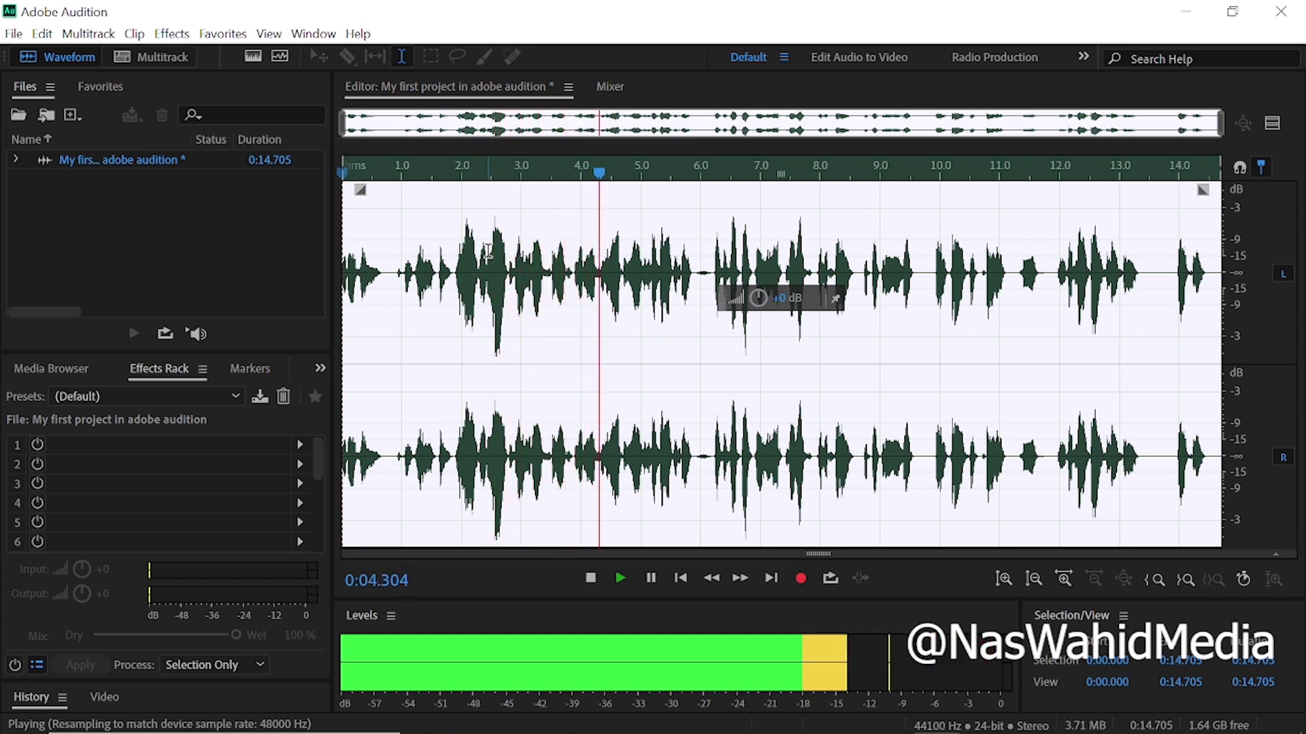
pyautogui.press('space')
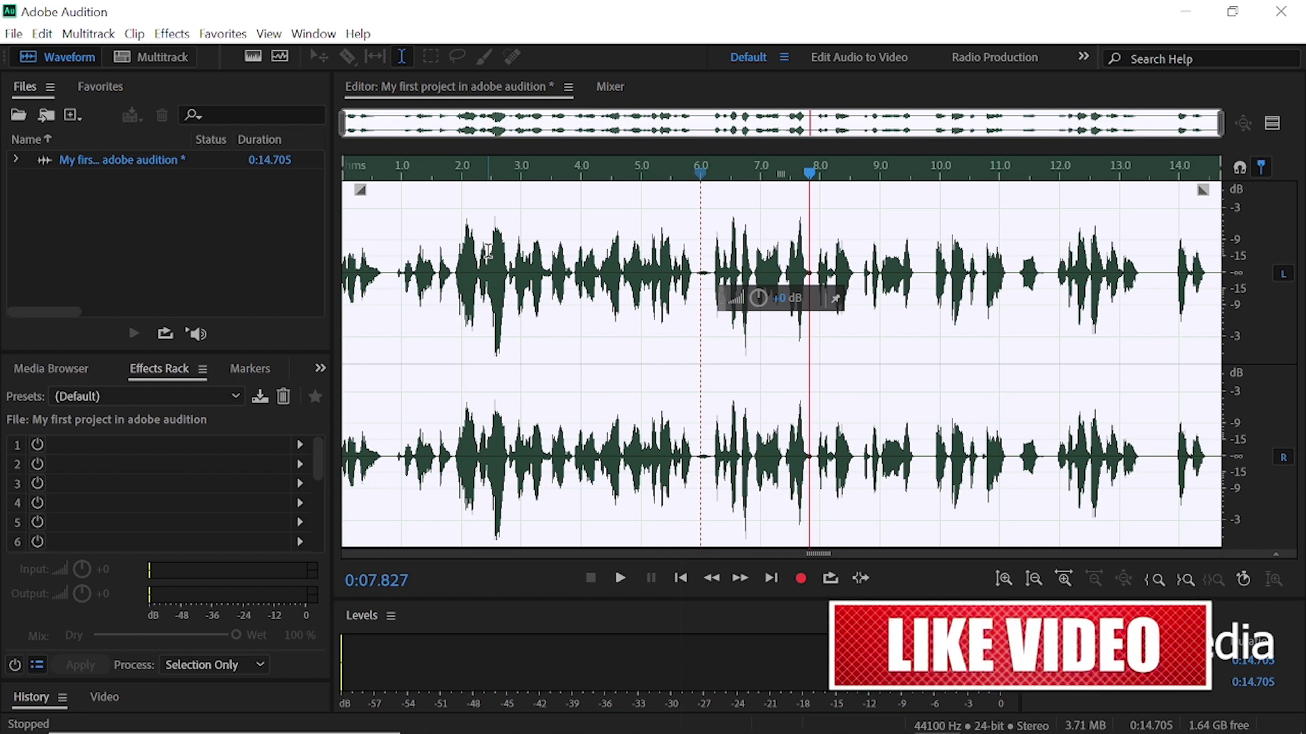
pyautogui.press('space')
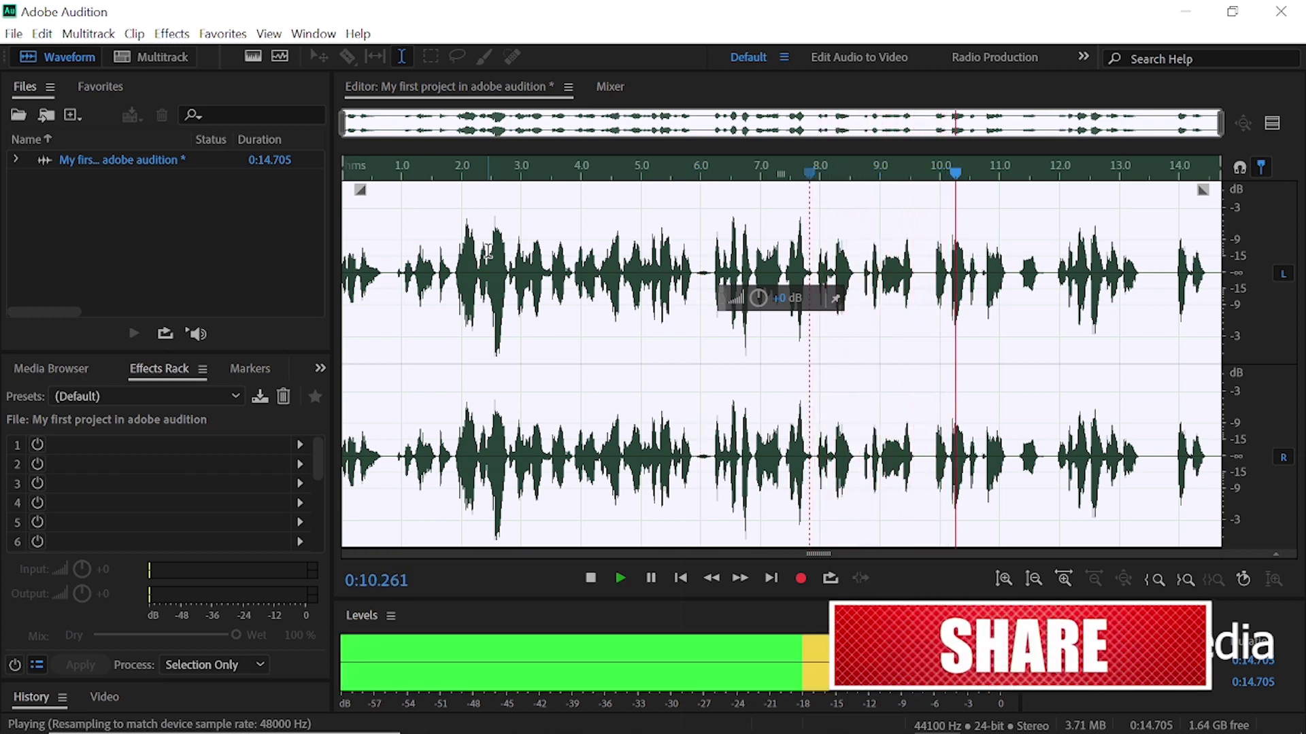
pyautogui.press('space')
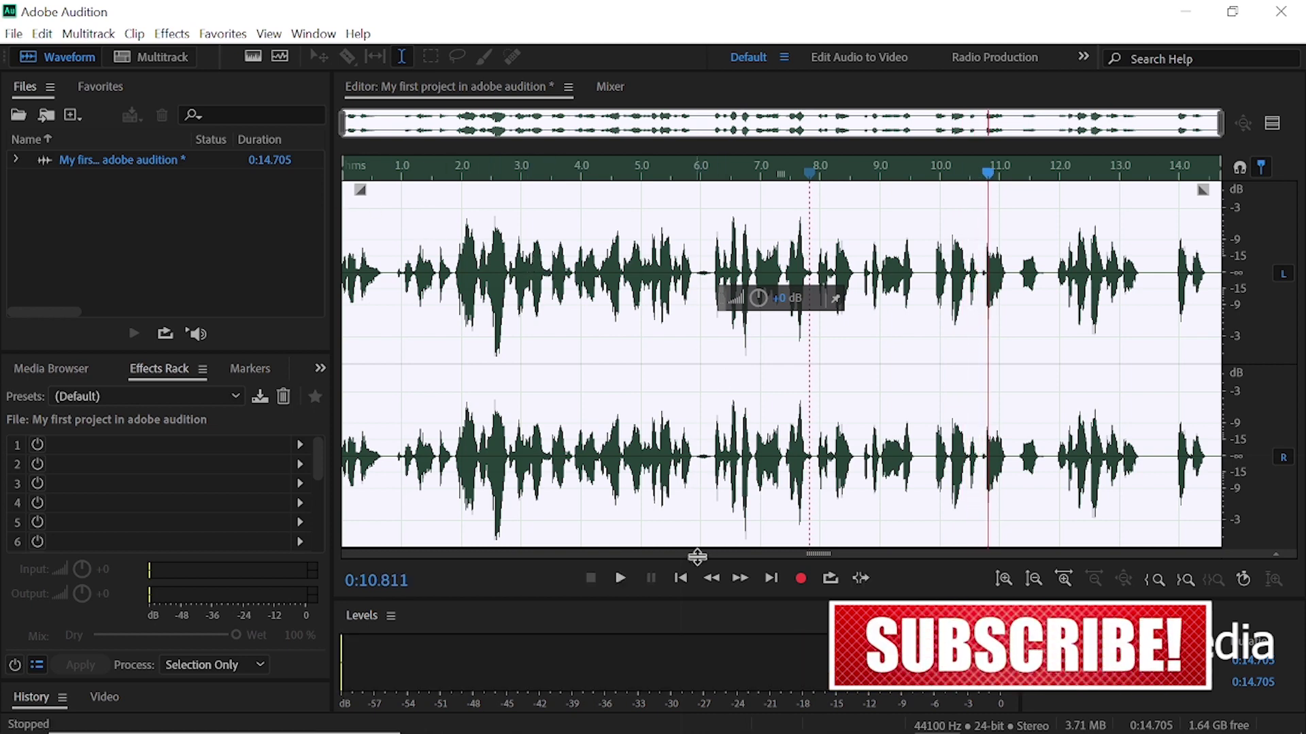
# Inspect the waveform magnified in both time and amplitude, and return to the full view of the recording.
pyautogui.click(1063, 578)
pyautogui.click(1064, 578)
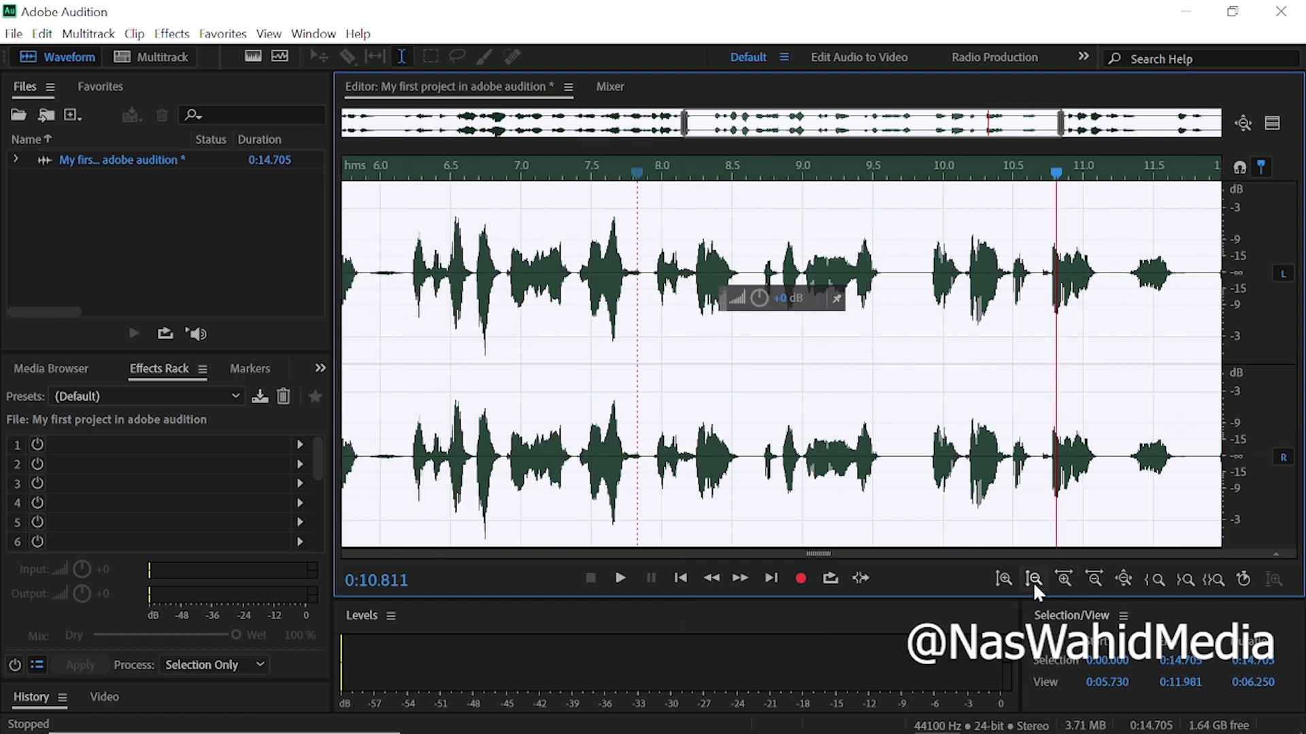
pyautogui.click(1002, 578)
pyautogui.click(1003, 578)
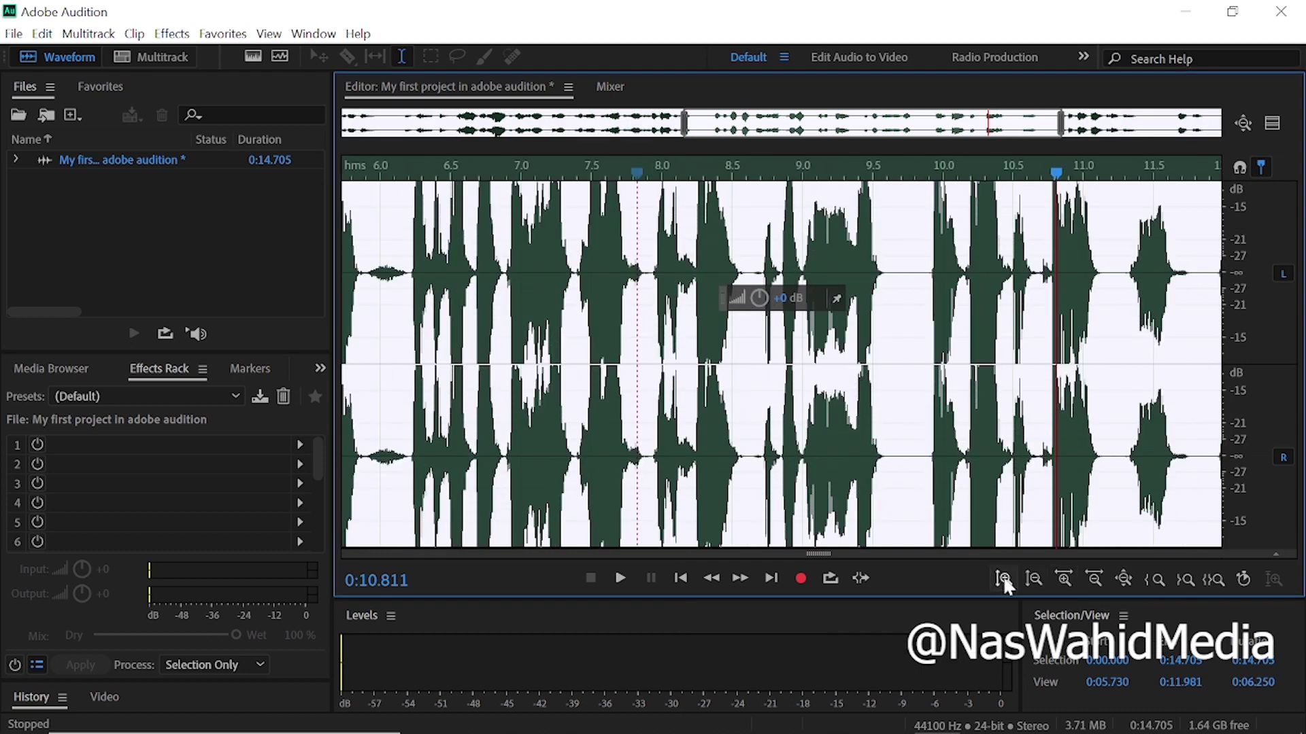
pyautogui.click(1065, 579)
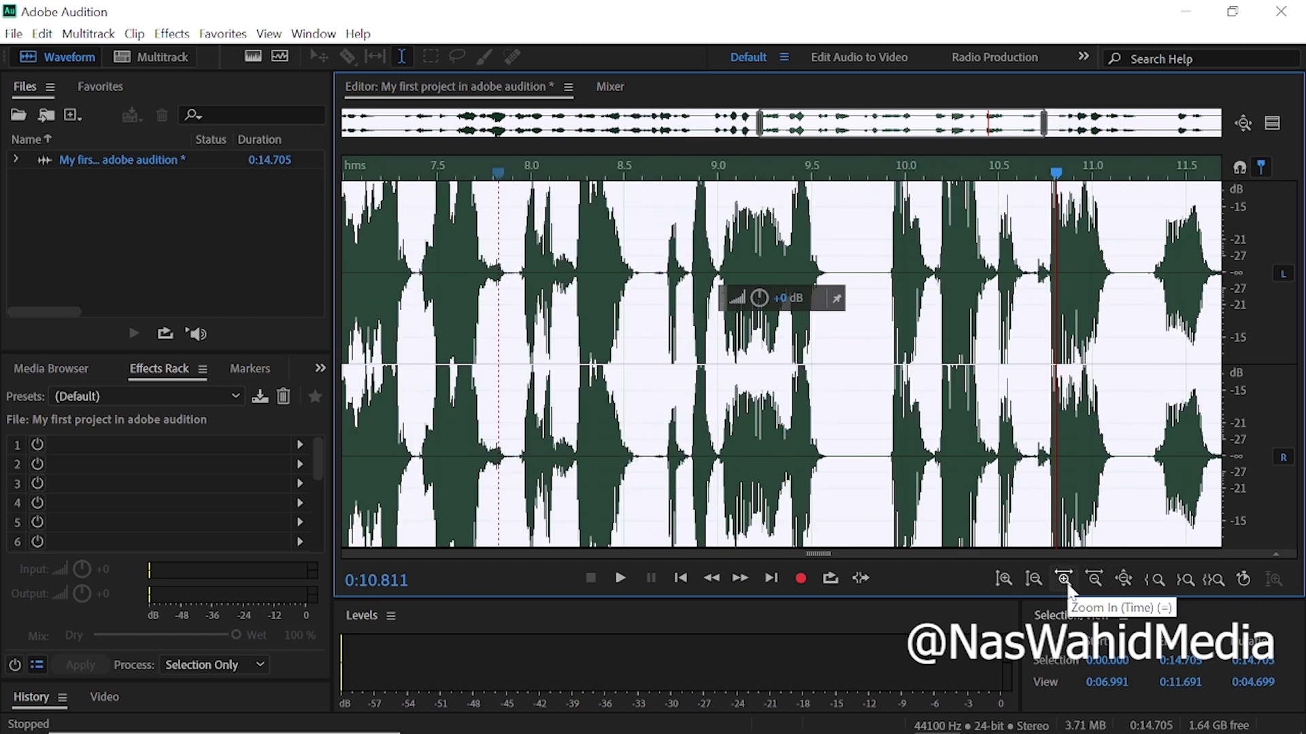
pyautogui.click(1064, 578)
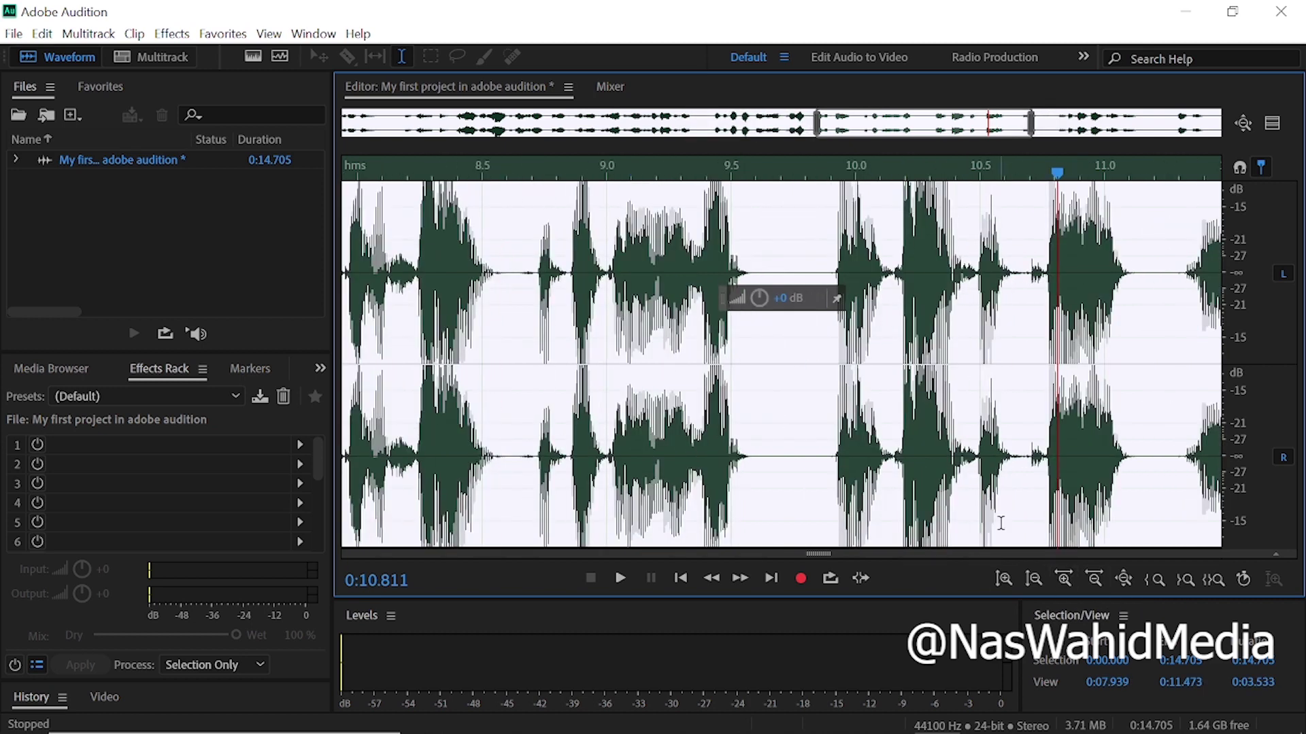
pyautogui.click(1125, 579)
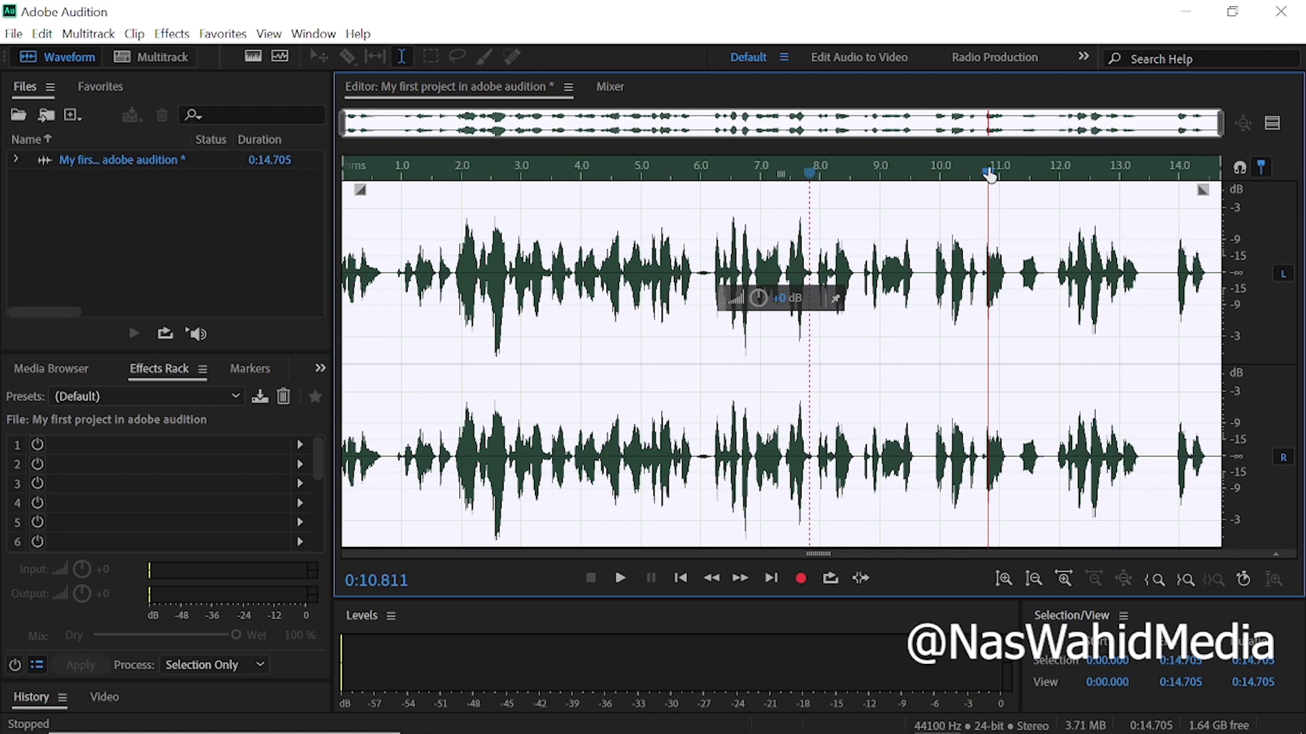
# Play back the recording from about 5.5 s into the pause near 6 s to hear its background noise.
pyautogui.moveTo(988, 172); pyautogui.dragTo(674, 129)
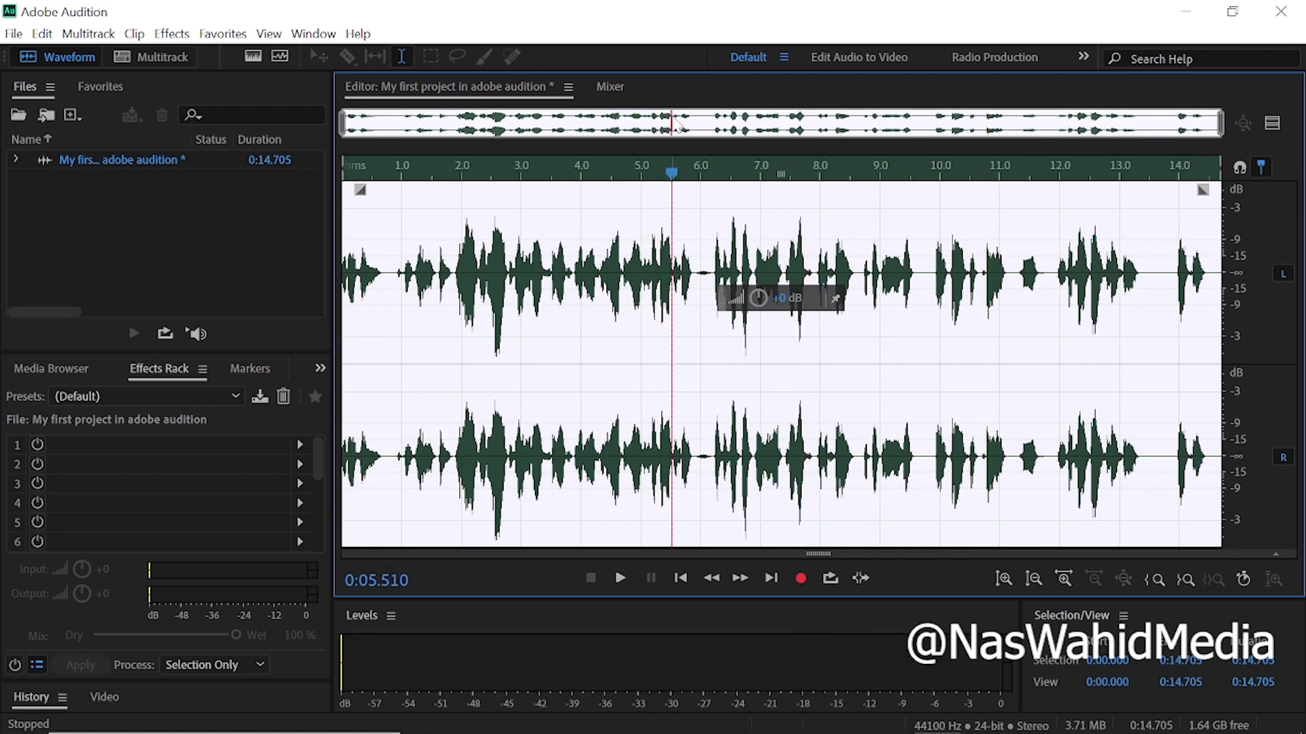
pyautogui.press('space')
pyautogui.press('space')
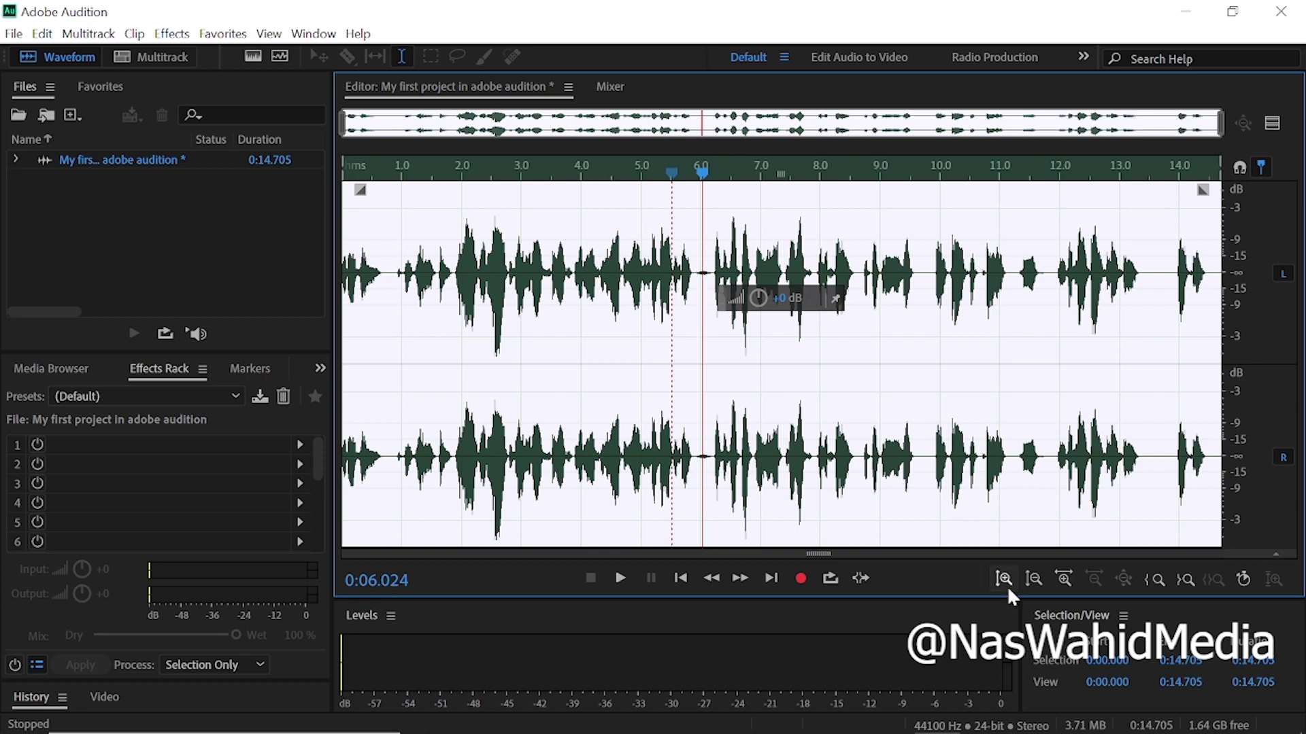
# Select the speech pause from about 5.88 s to 6.21 s and capture it as the noise print.
pyautogui.click(1053, 580)
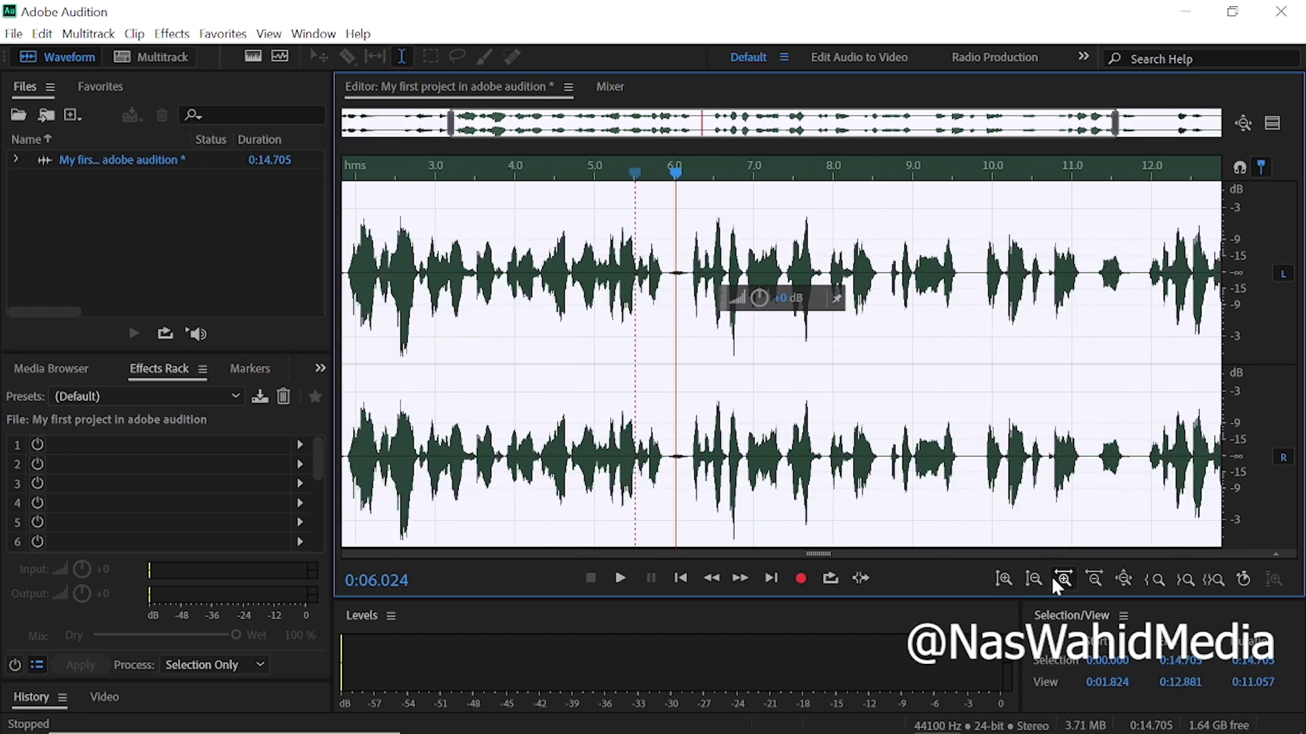
pyautogui.click(1054, 580)
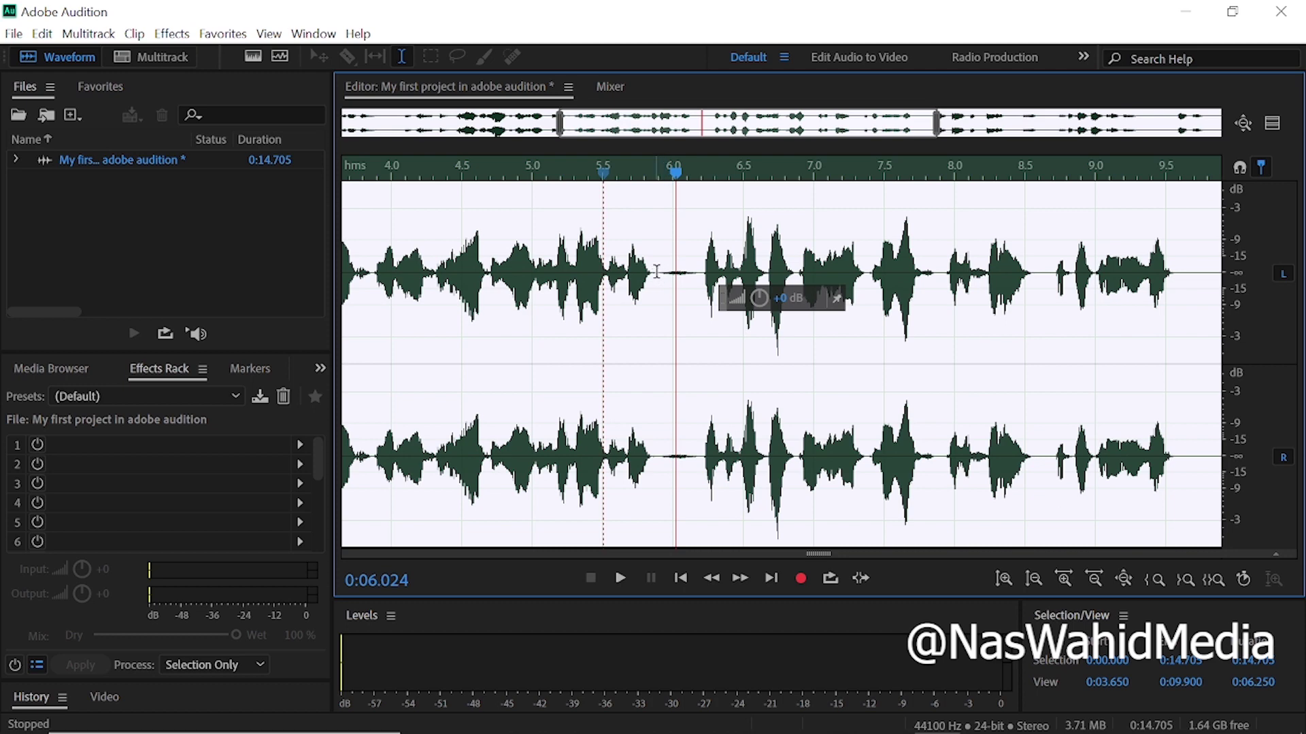
pyautogui.click(656, 271)
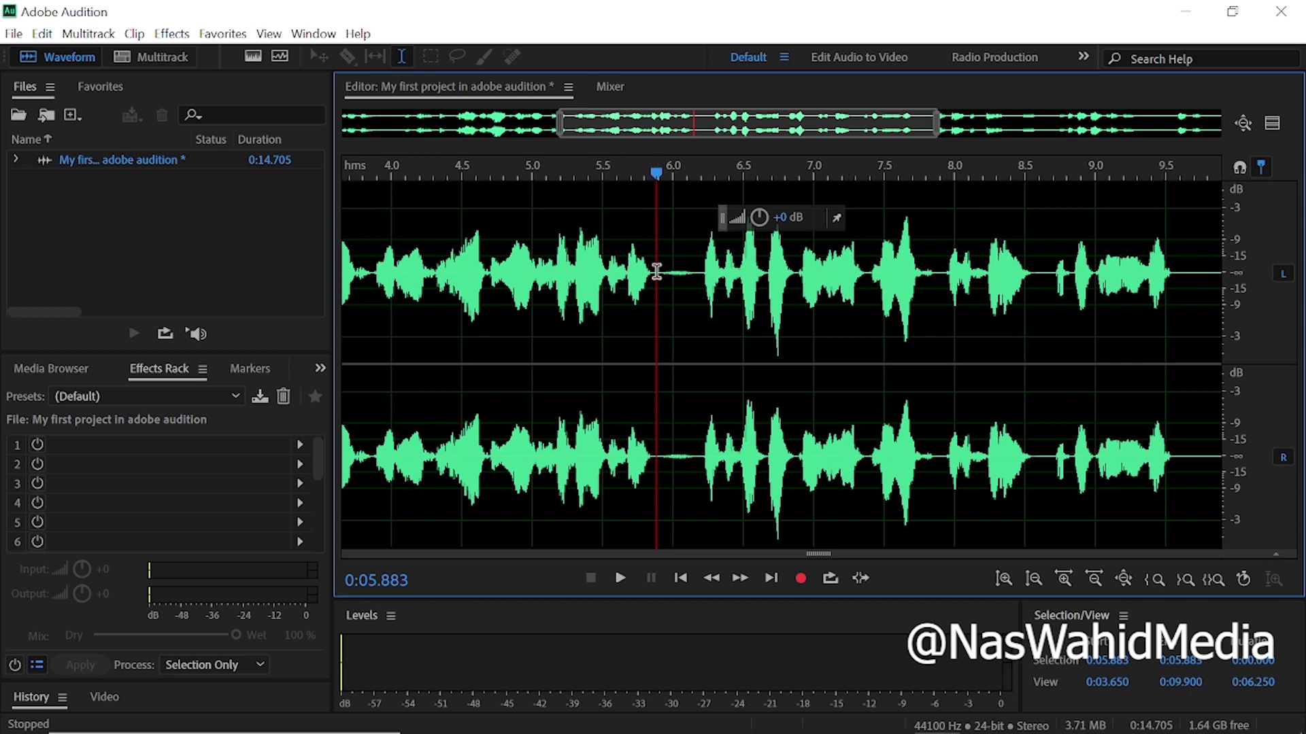
pyautogui.moveTo(657, 272); pyautogui.dragTo(703, 278)
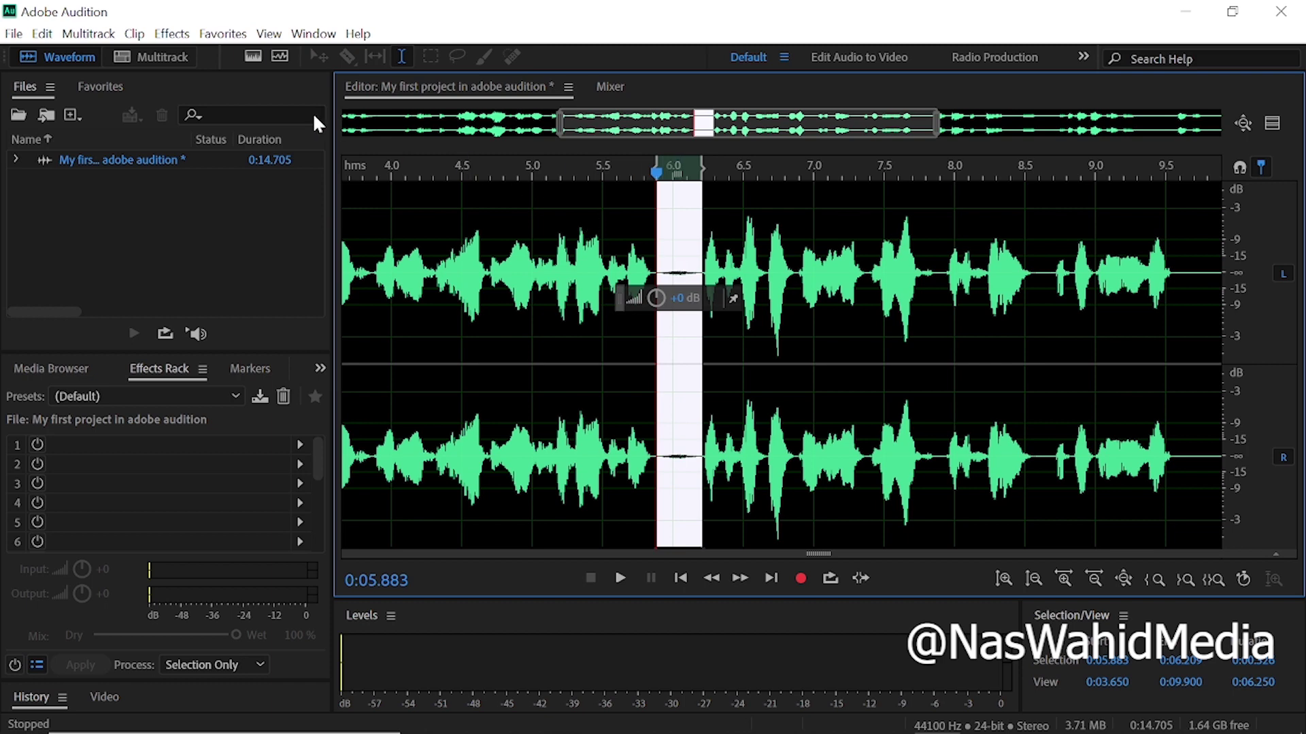
pyautogui.click(172, 33)
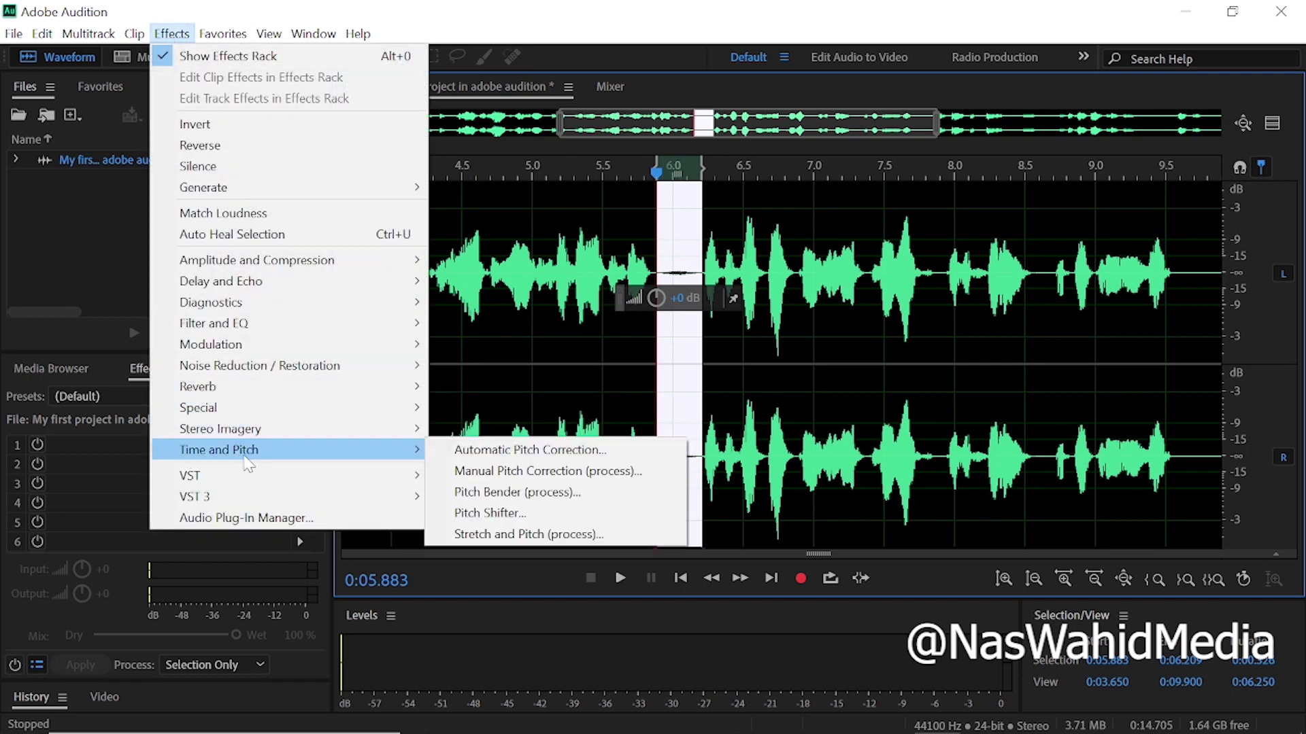
pyautogui.moveTo(285, 371)
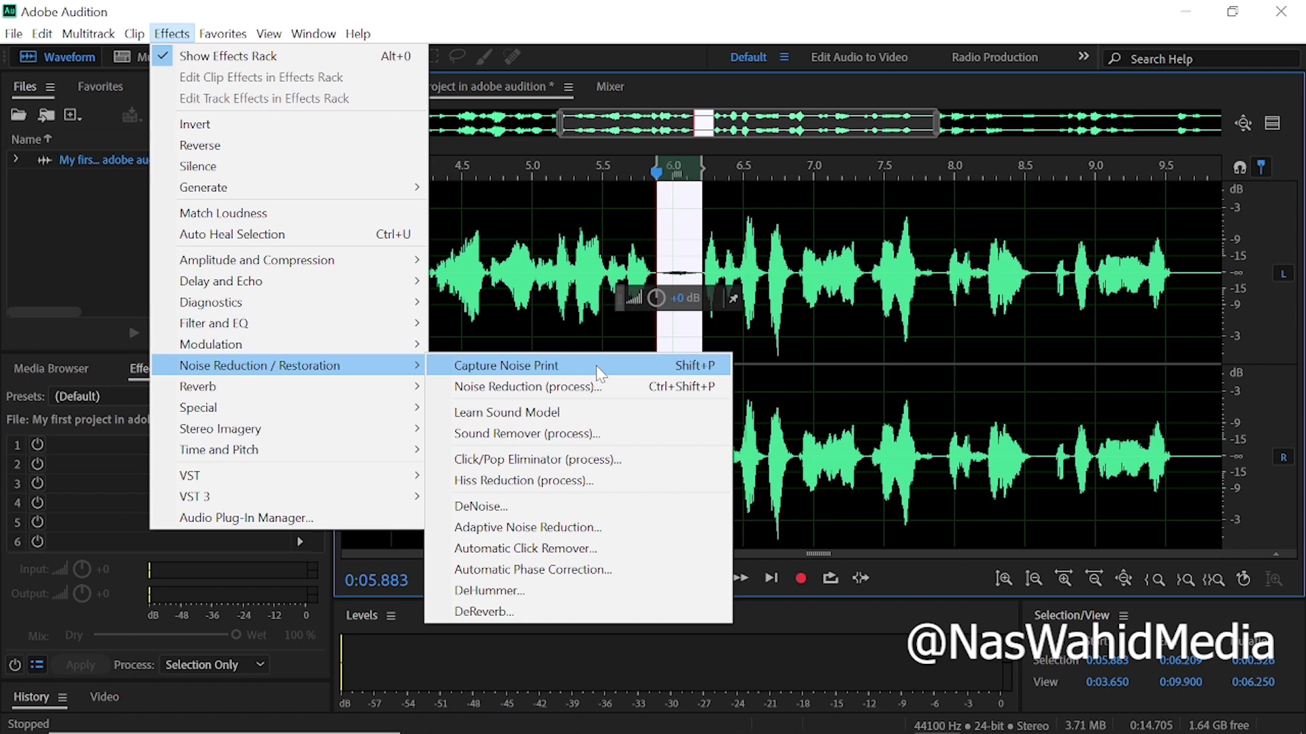
pyautogui.click(559, 372)
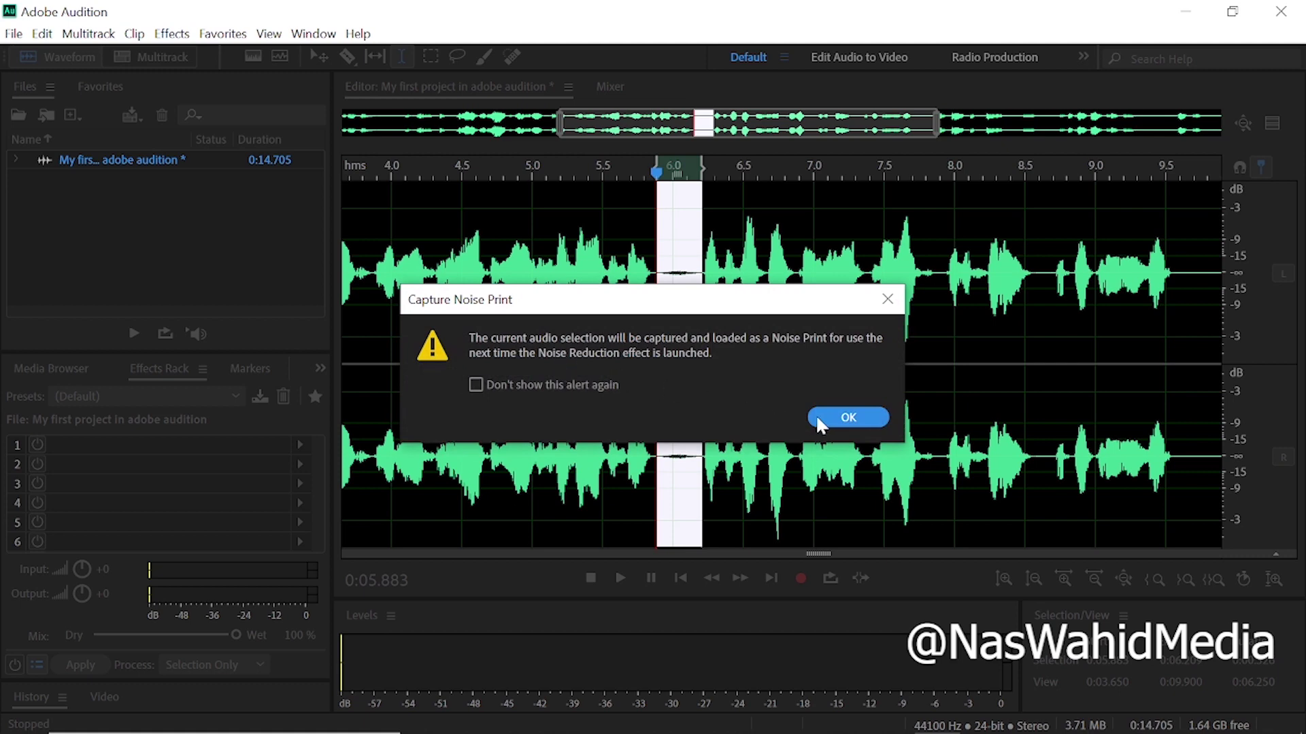
pyautogui.click(818, 418)
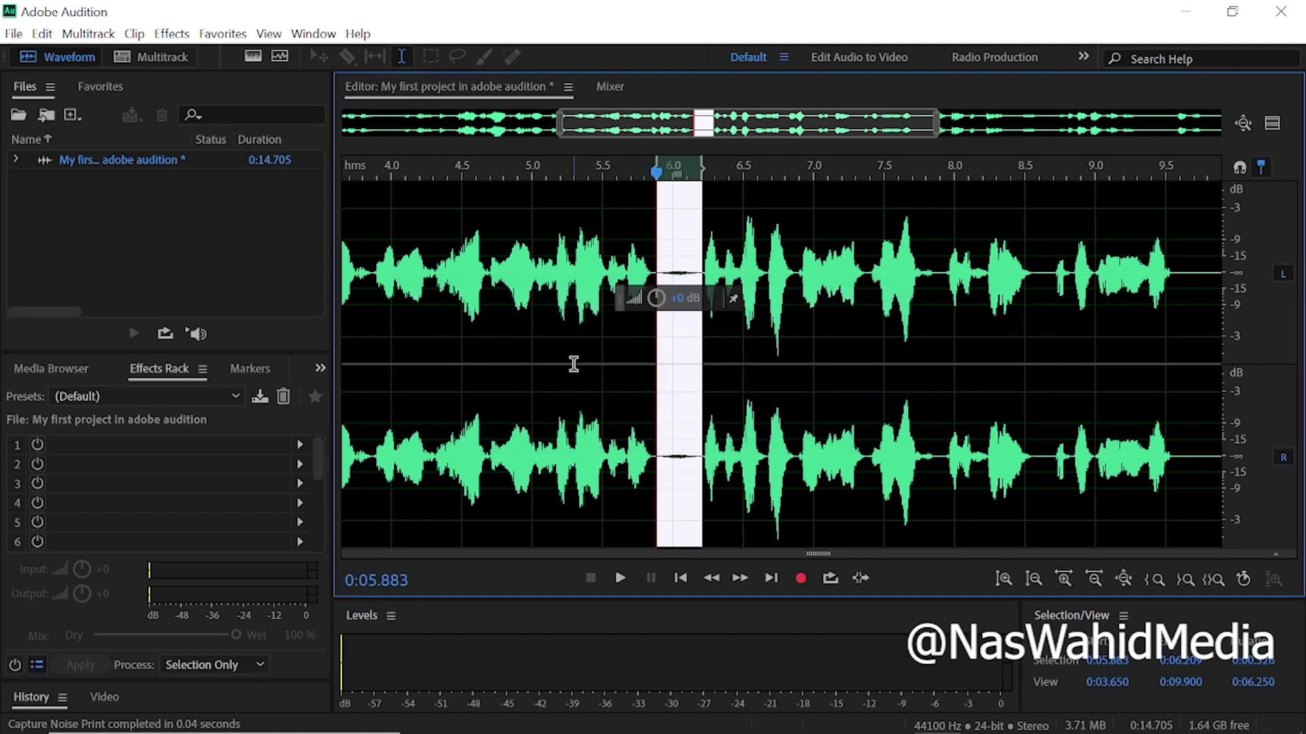
# Apply Adaptive Noise Reduction to the whole recording, reducing noise by 20 dB with 30% noisiness.
pyautogui.hotkey('ctrl', 'a')
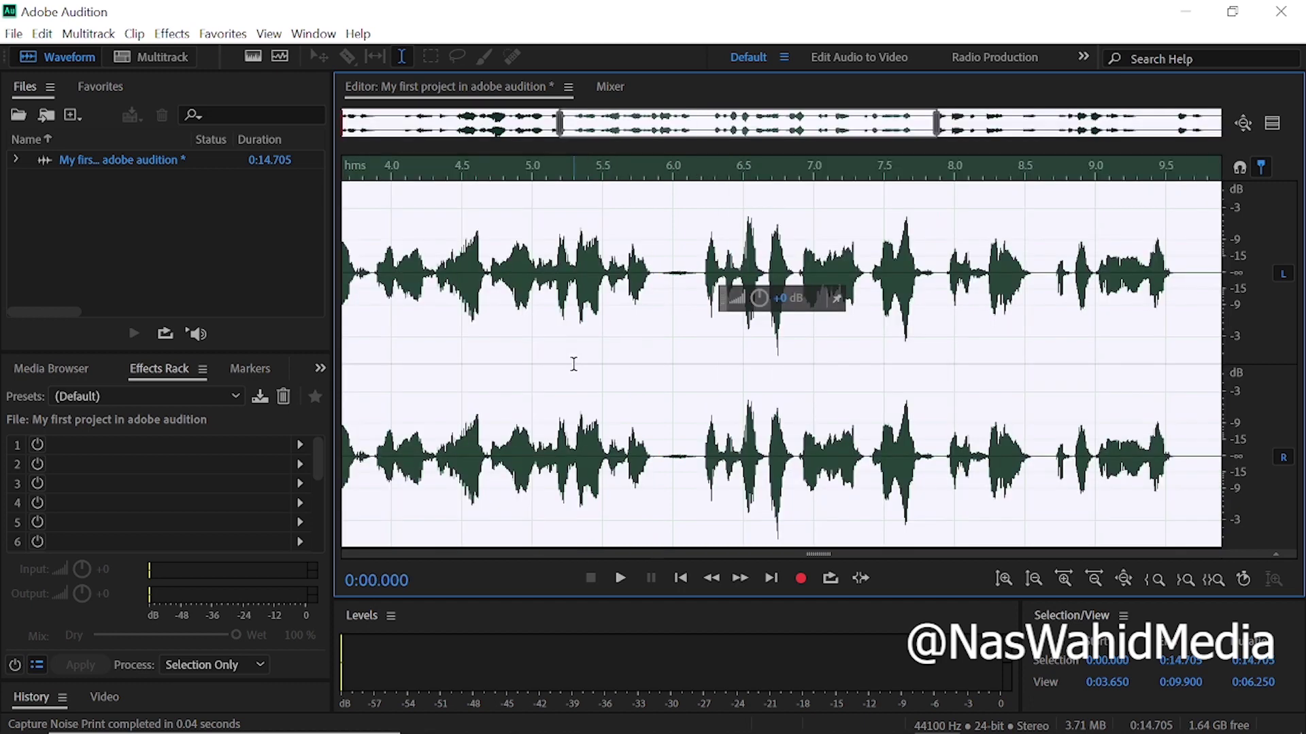
pyautogui.click(172, 34)
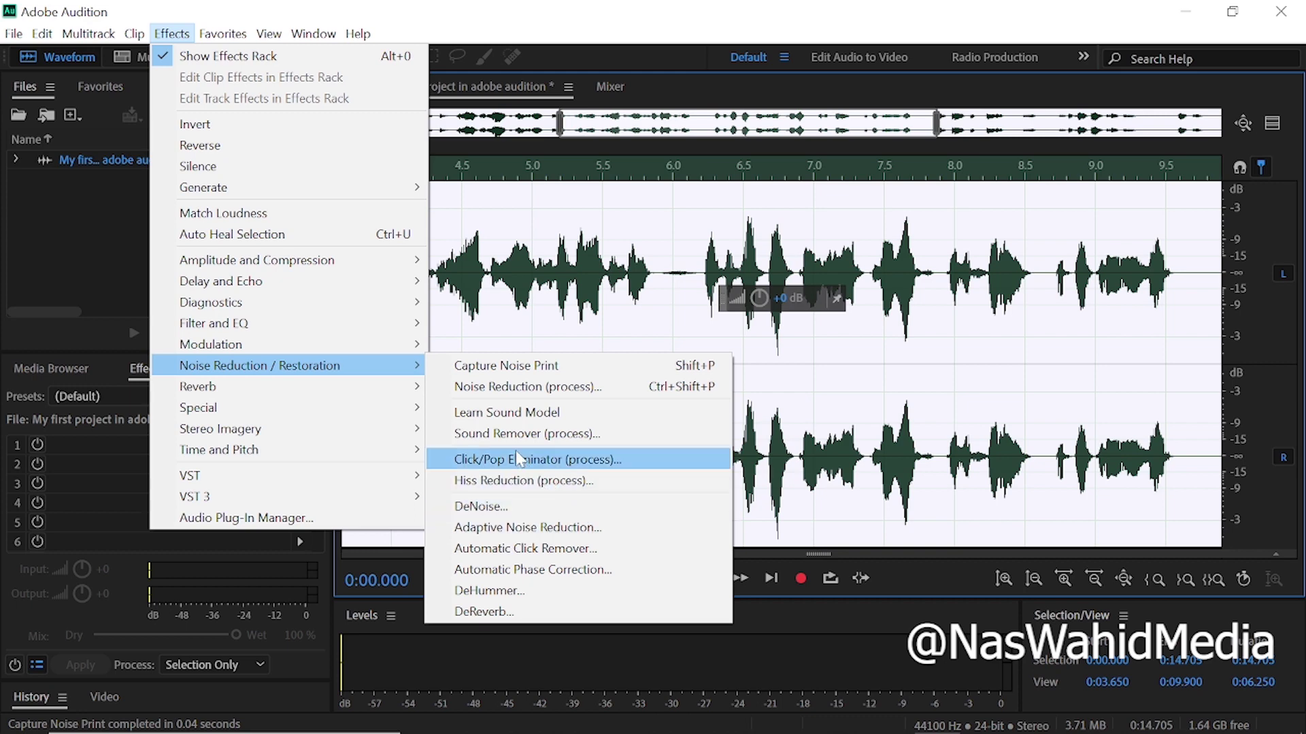
pyautogui.click(552, 529)
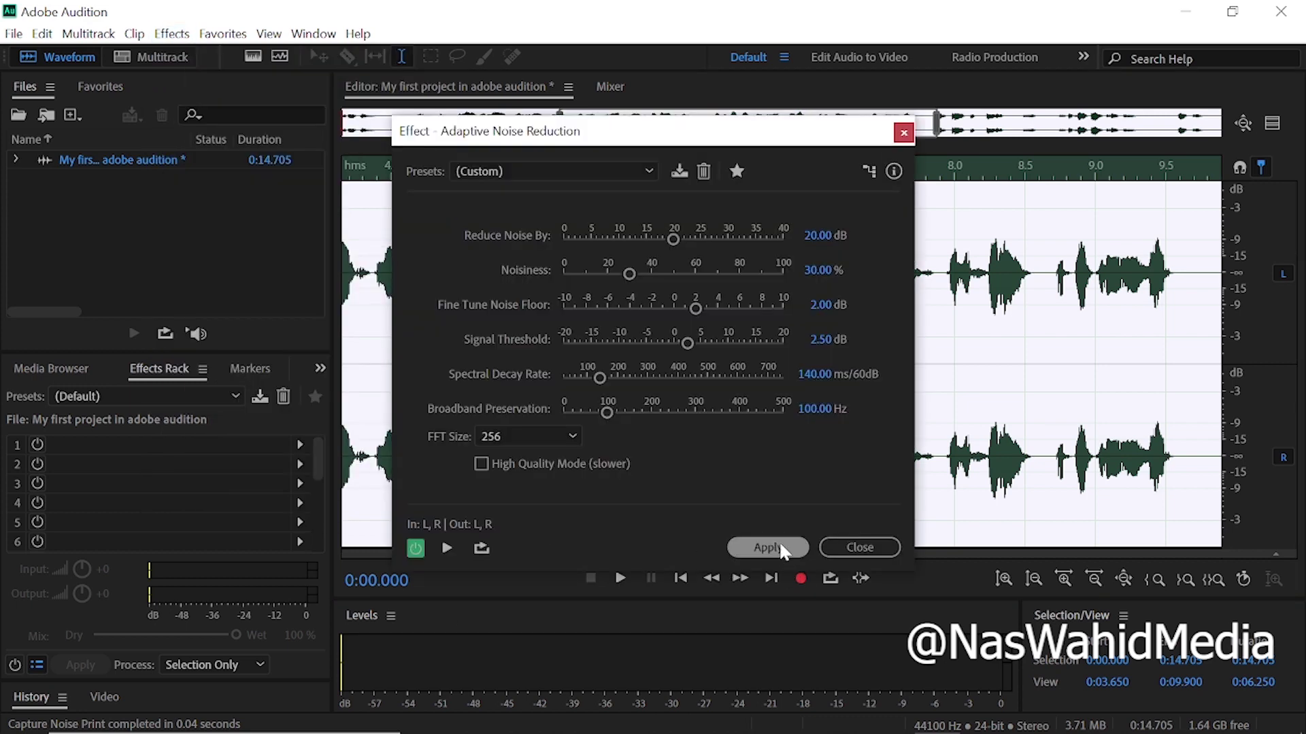
pyautogui.click(780, 545)
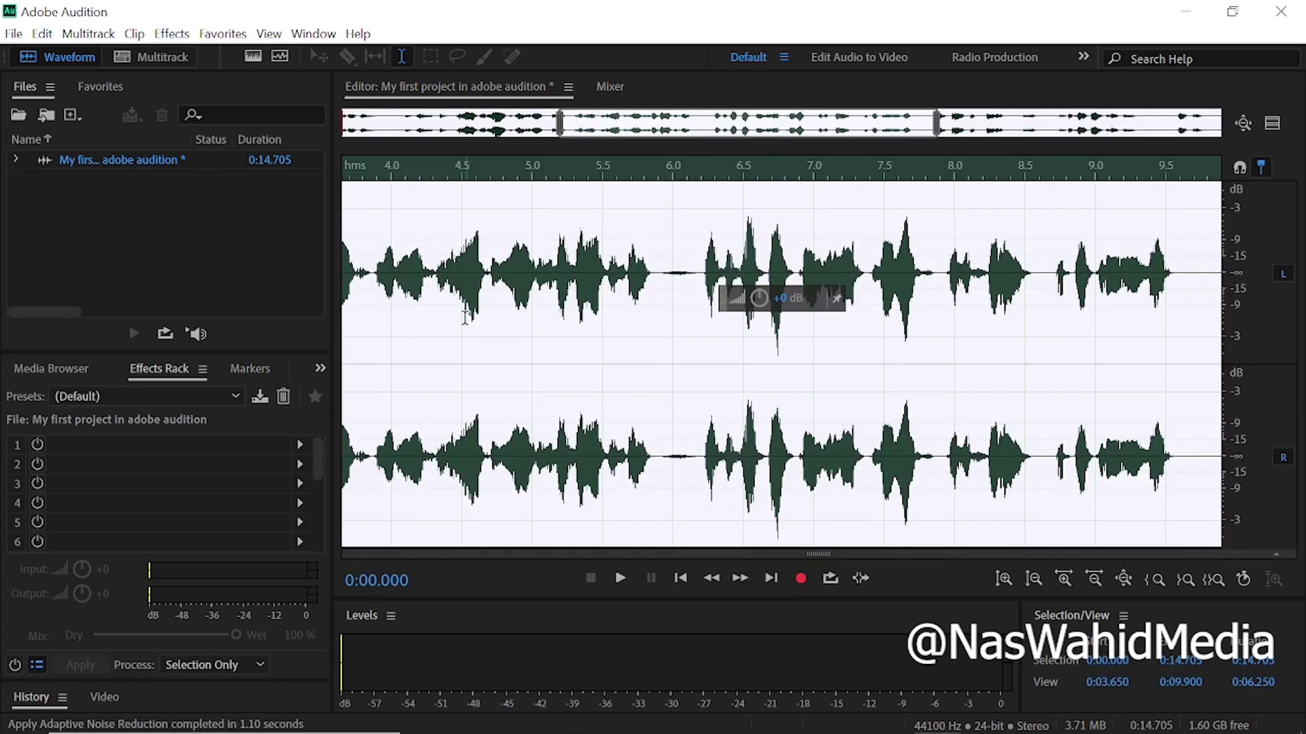
# Apply the Noise Reduction process to the whole recording with the captured noise print, at 50% and reduced by 16 dB.
pyautogui.click(171, 33)
pyautogui.moveTo(350, 365)
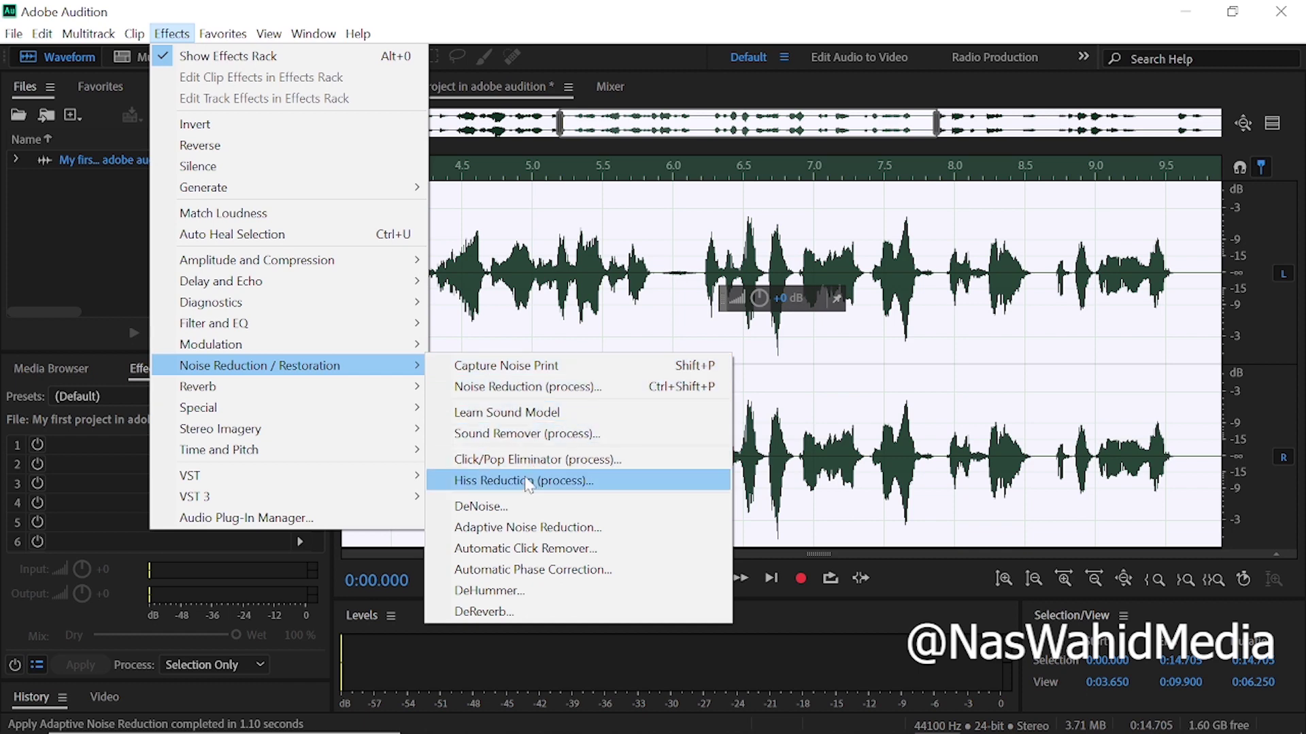
pyautogui.click(532, 391)
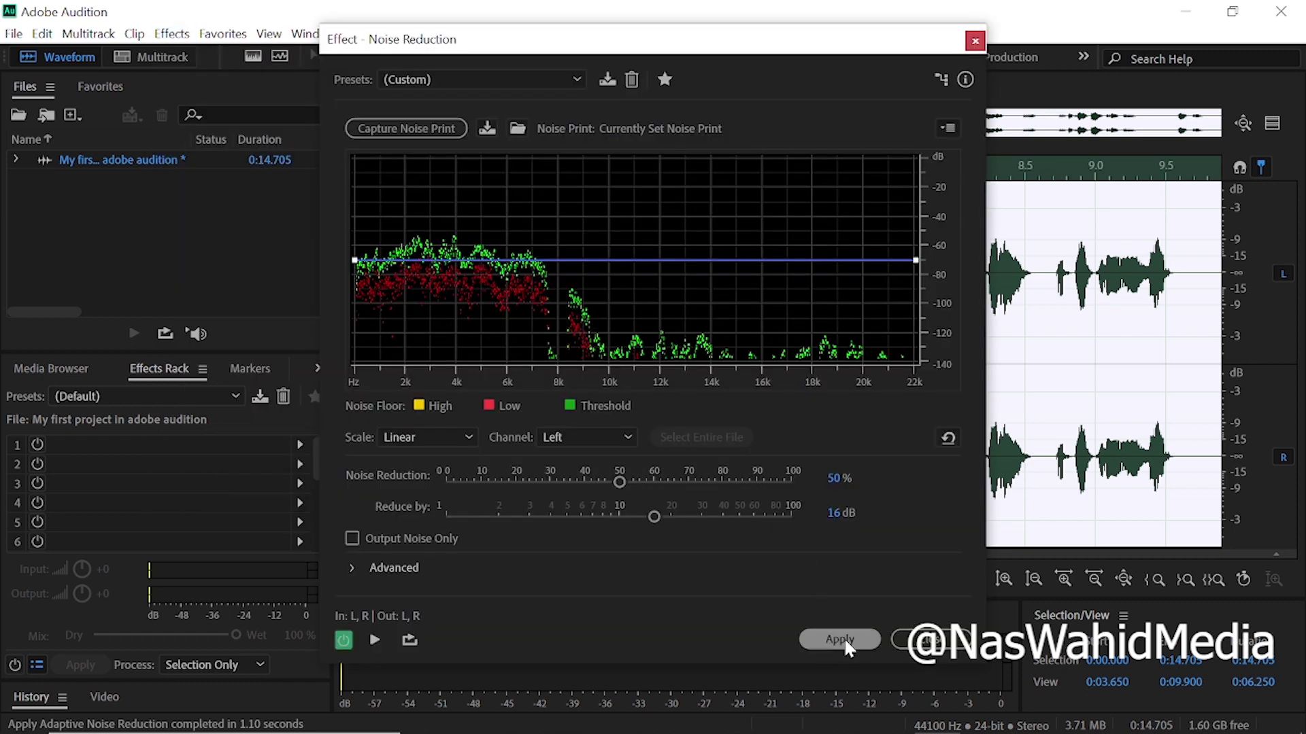
pyautogui.click(840, 639)
# Play back the noise-reduced recording from about 1.8 s to 11.6 s.
pyautogui.click(591, 260)
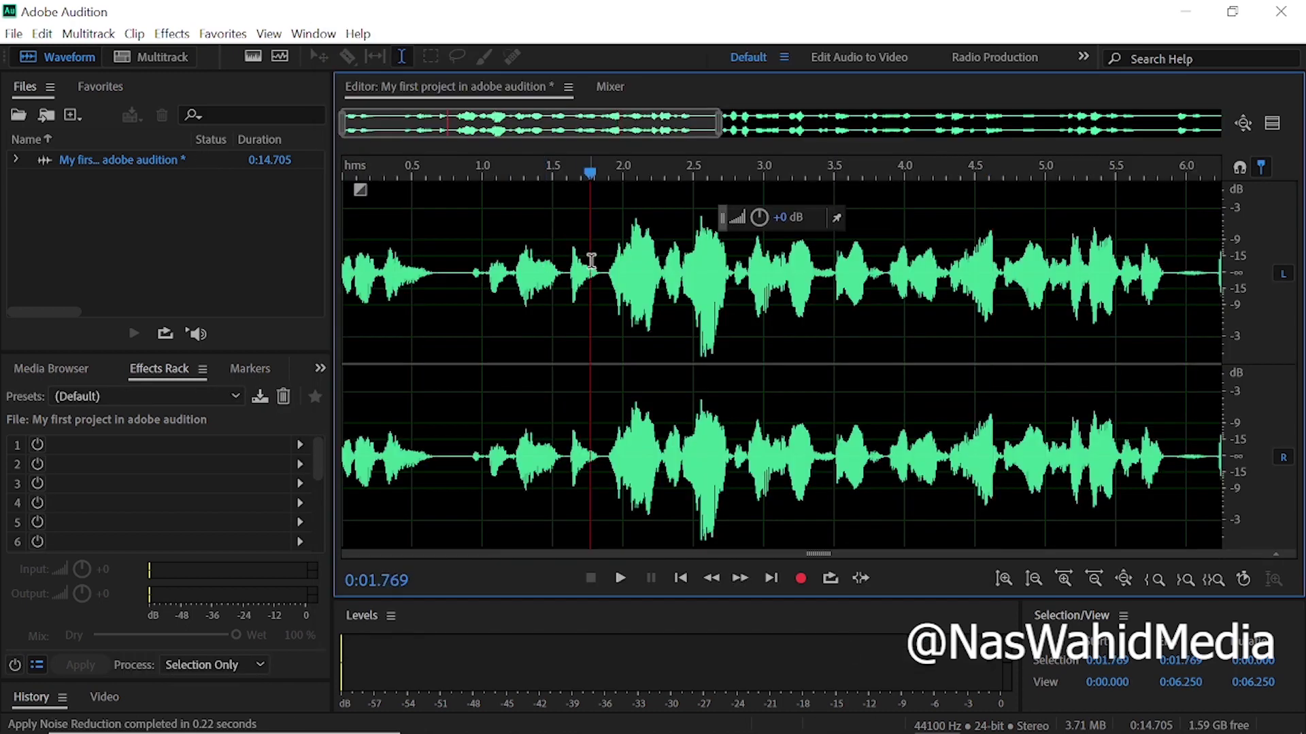
pyautogui.press('space')
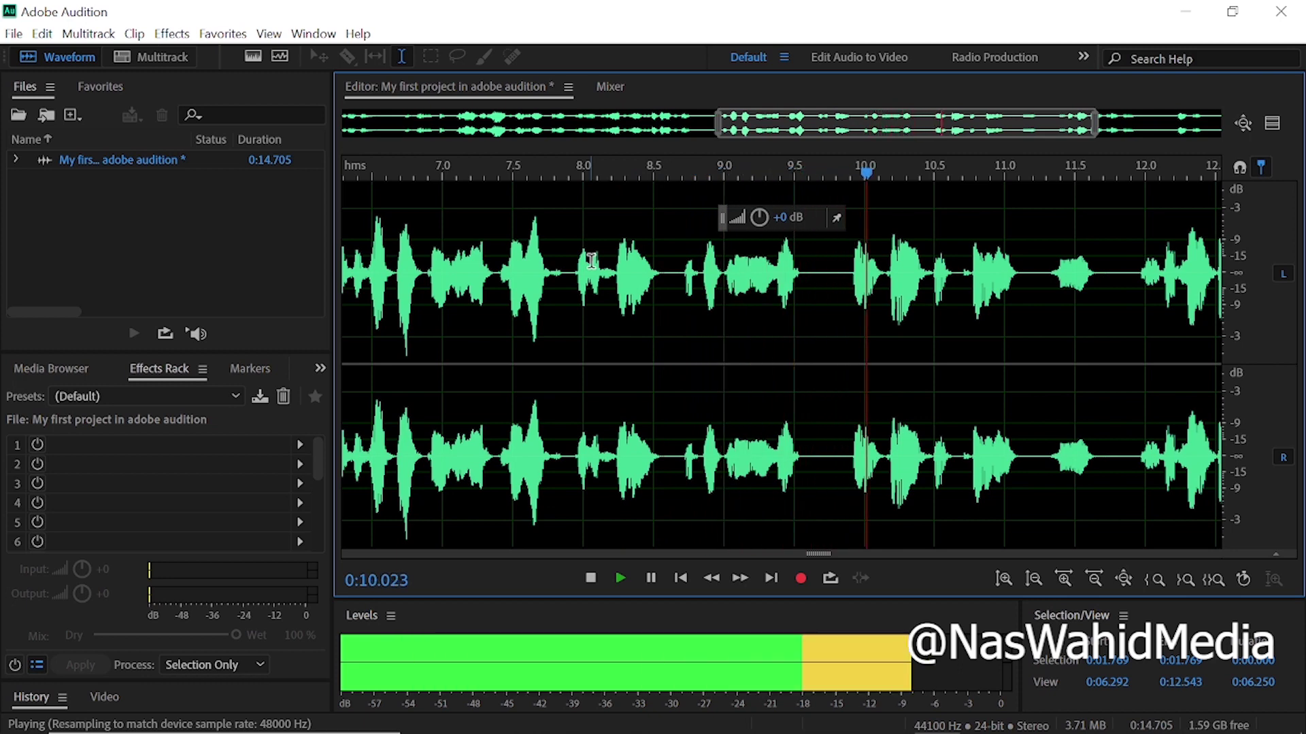
pyautogui.press('space')
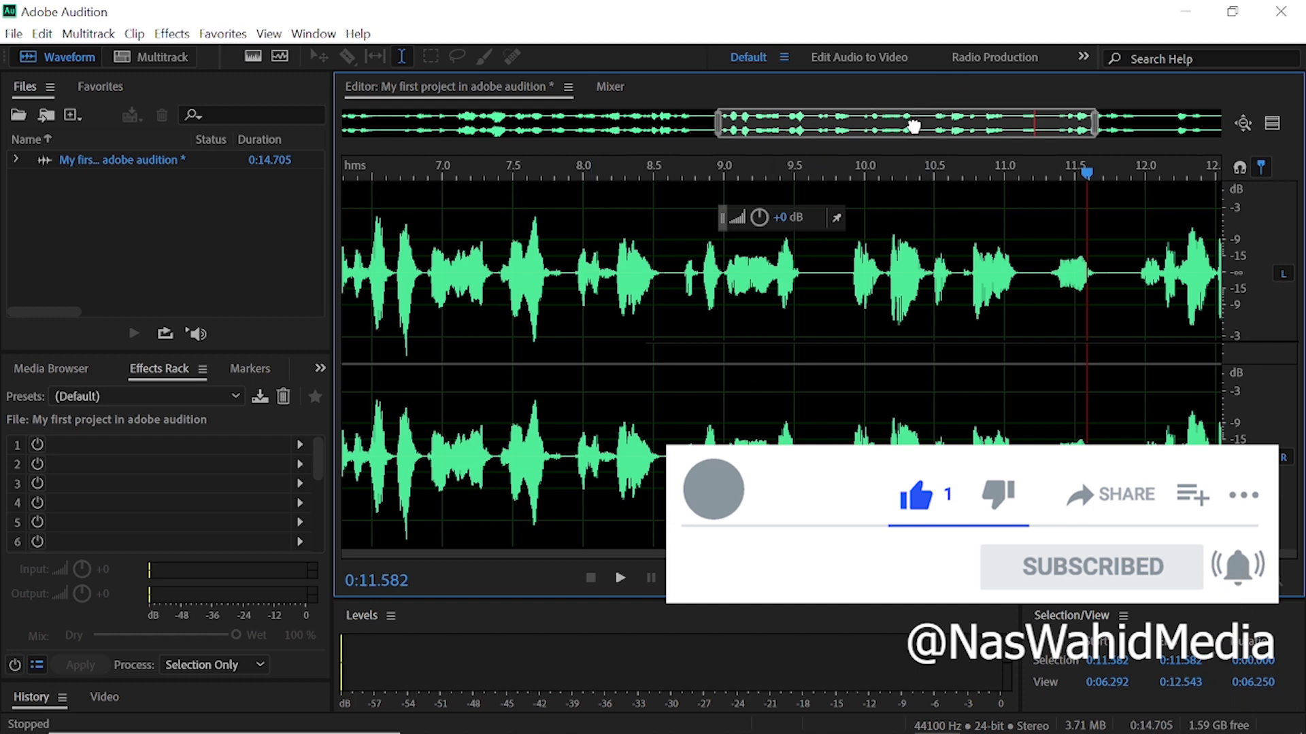
# Replay the pause around 6 s several times, starting from about 5.6 s and 5.9 s, to check for leftover noise.
pyautogui.moveTo(913, 126); pyautogui.dragTo(612, 132)
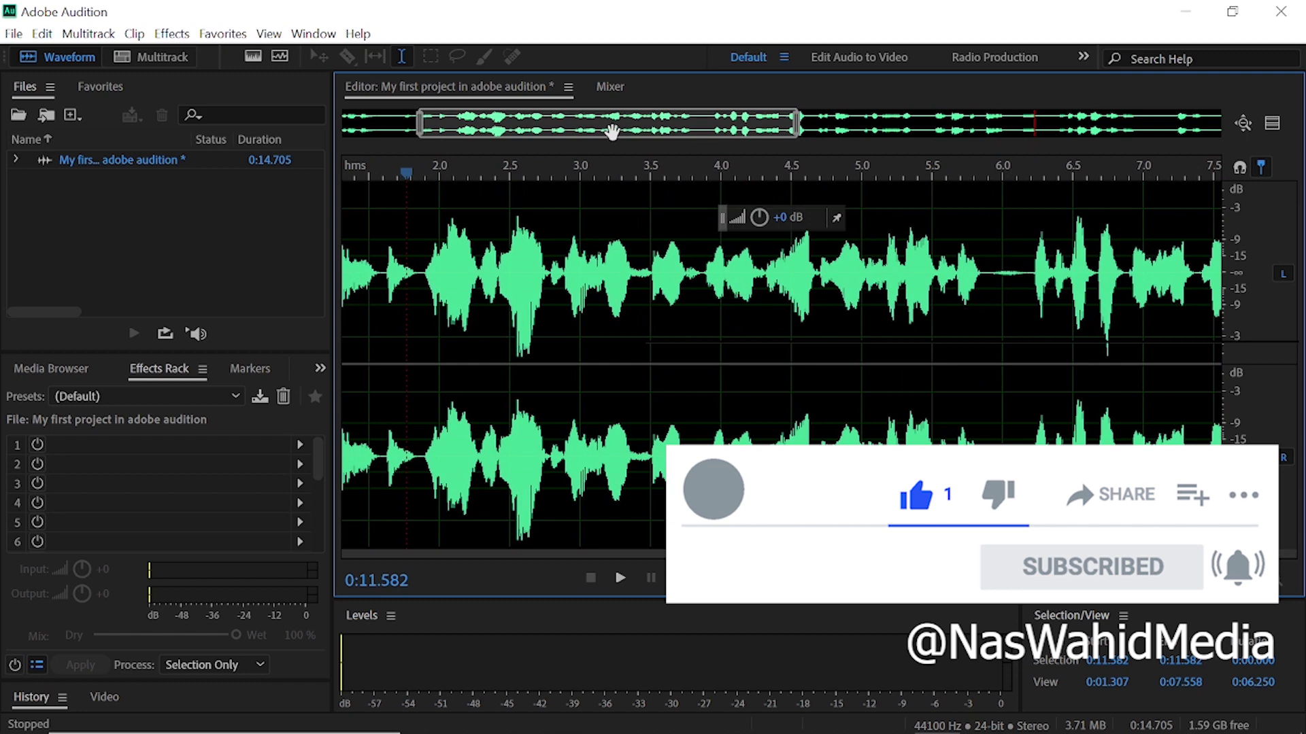
pyautogui.click(944, 226)
pyautogui.press('space')
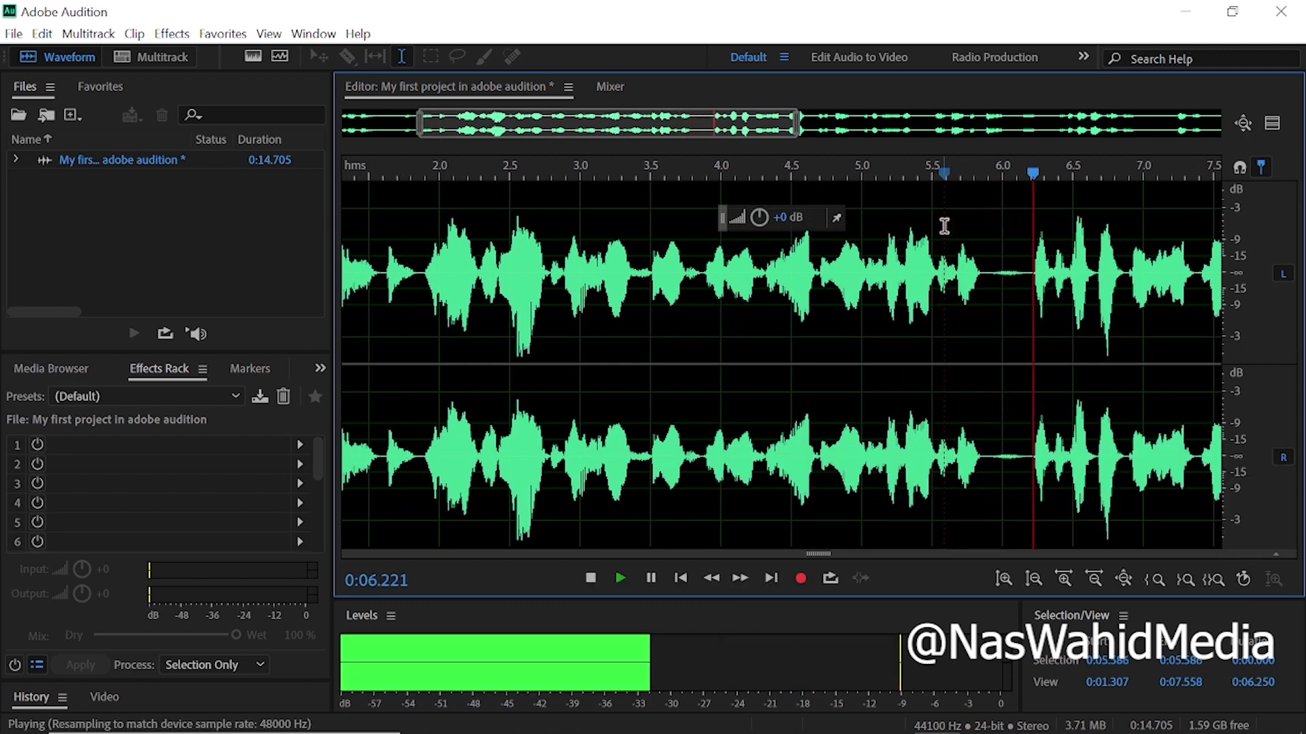
pyautogui.click(987, 233)
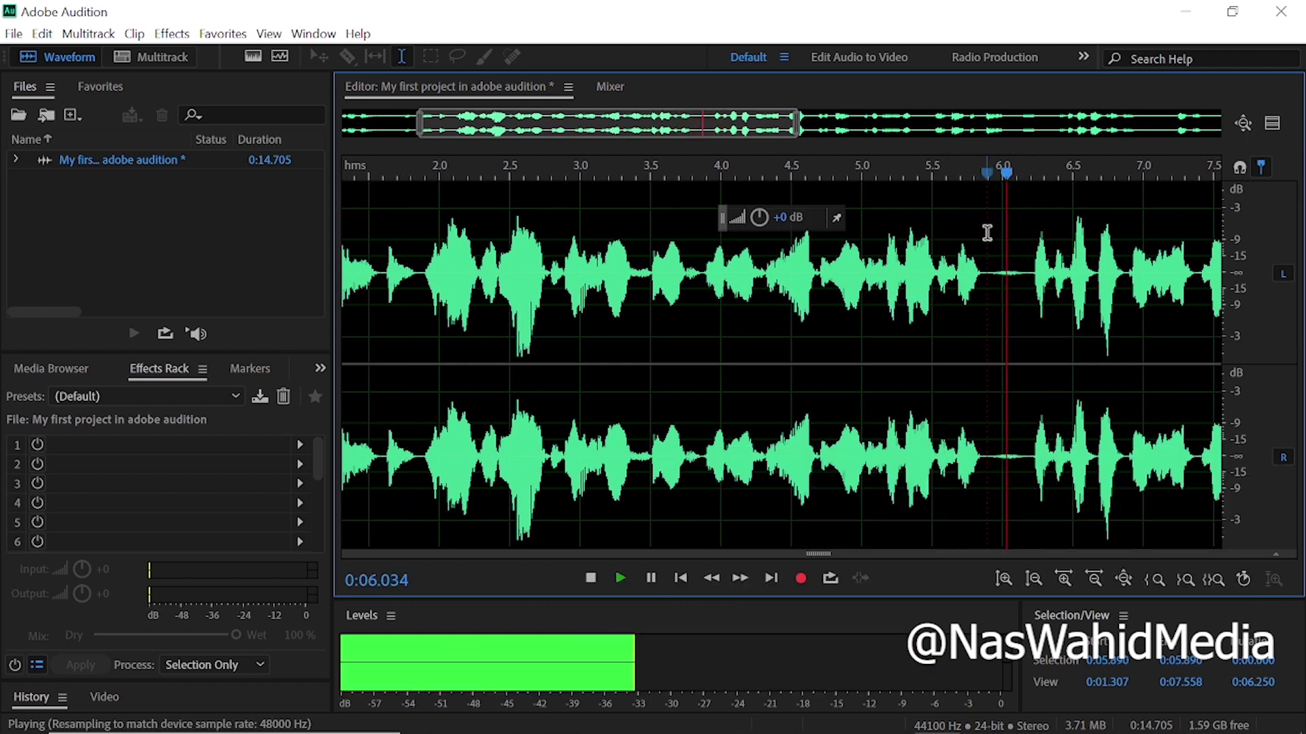
pyautogui.press('space')
pyautogui.click(987, 232)
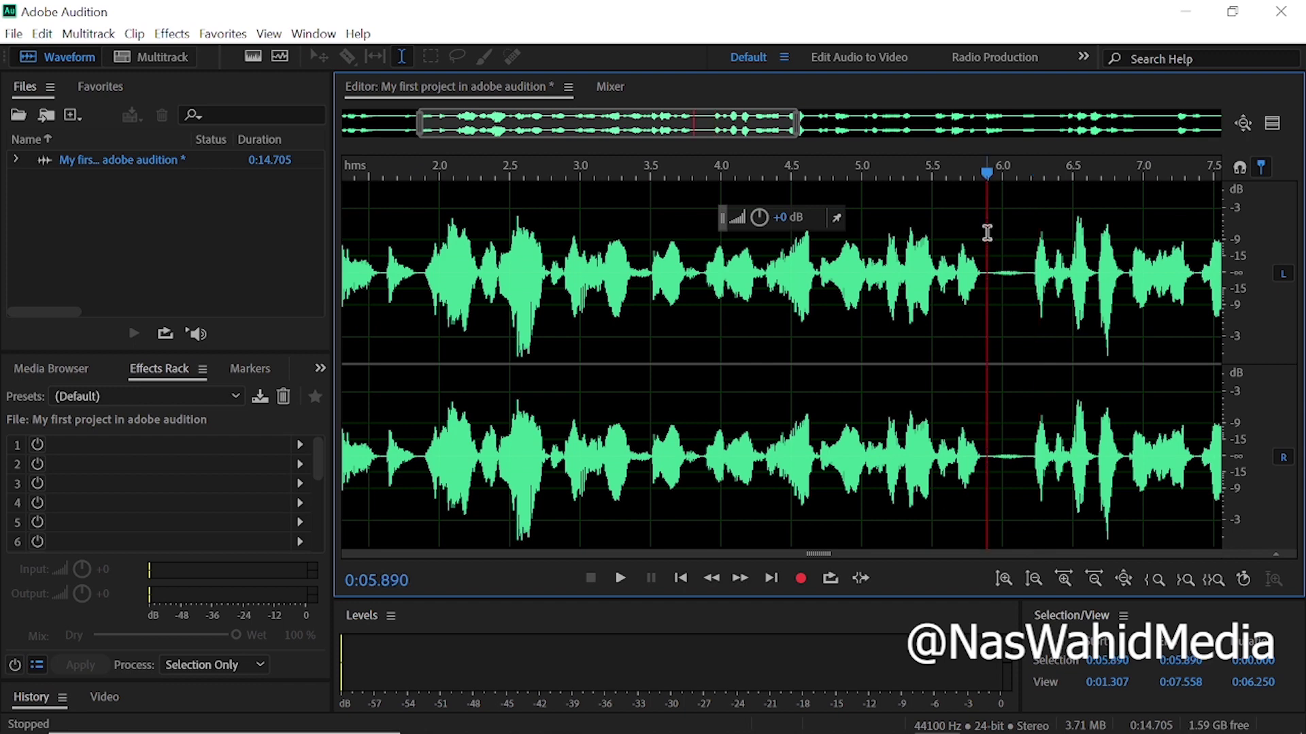
pyautogui.press('space')
pyautogui.press('space')
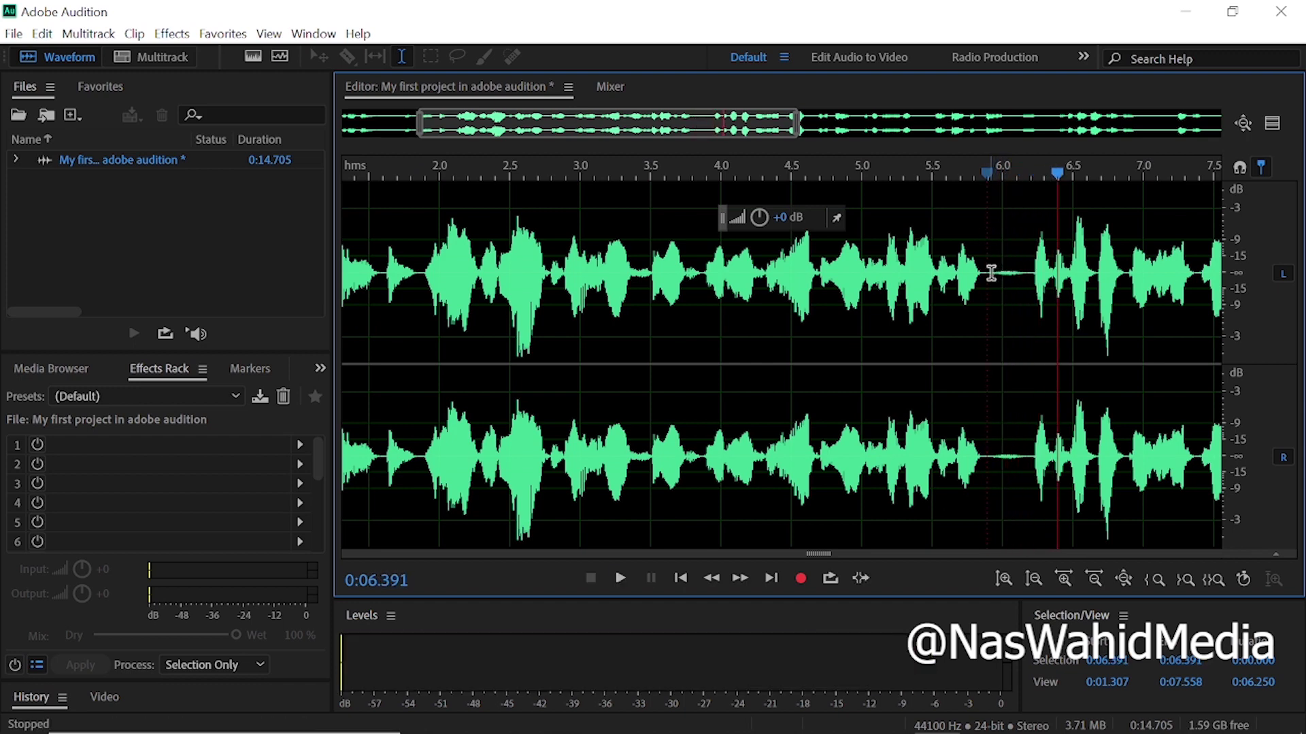
# Select the pause from about 5.90 s to 6.22 s and lower its amplitude until it is silent.
pyautogui.tripleClick(991, 273)
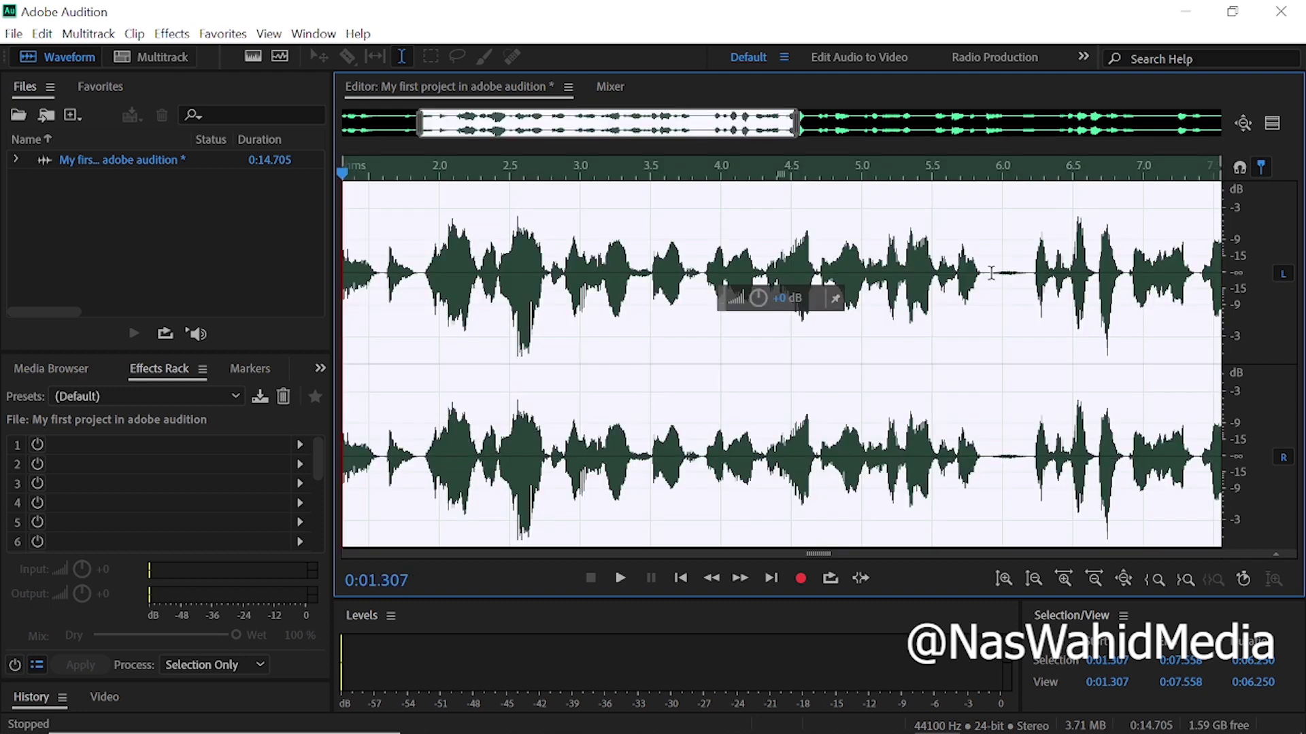
pyautogui.click(989, 276)
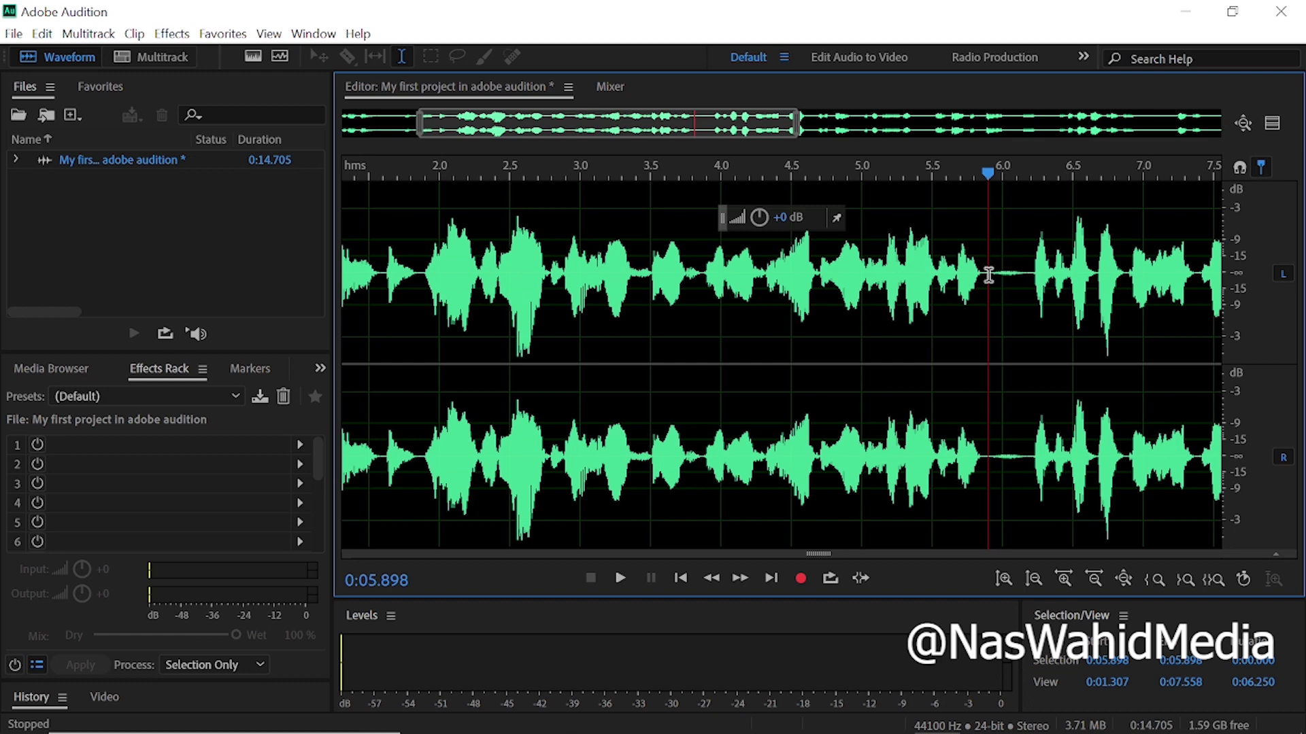
pyautogui.moveTo(988, 276); pyautogui.dragTo(1033, 289)
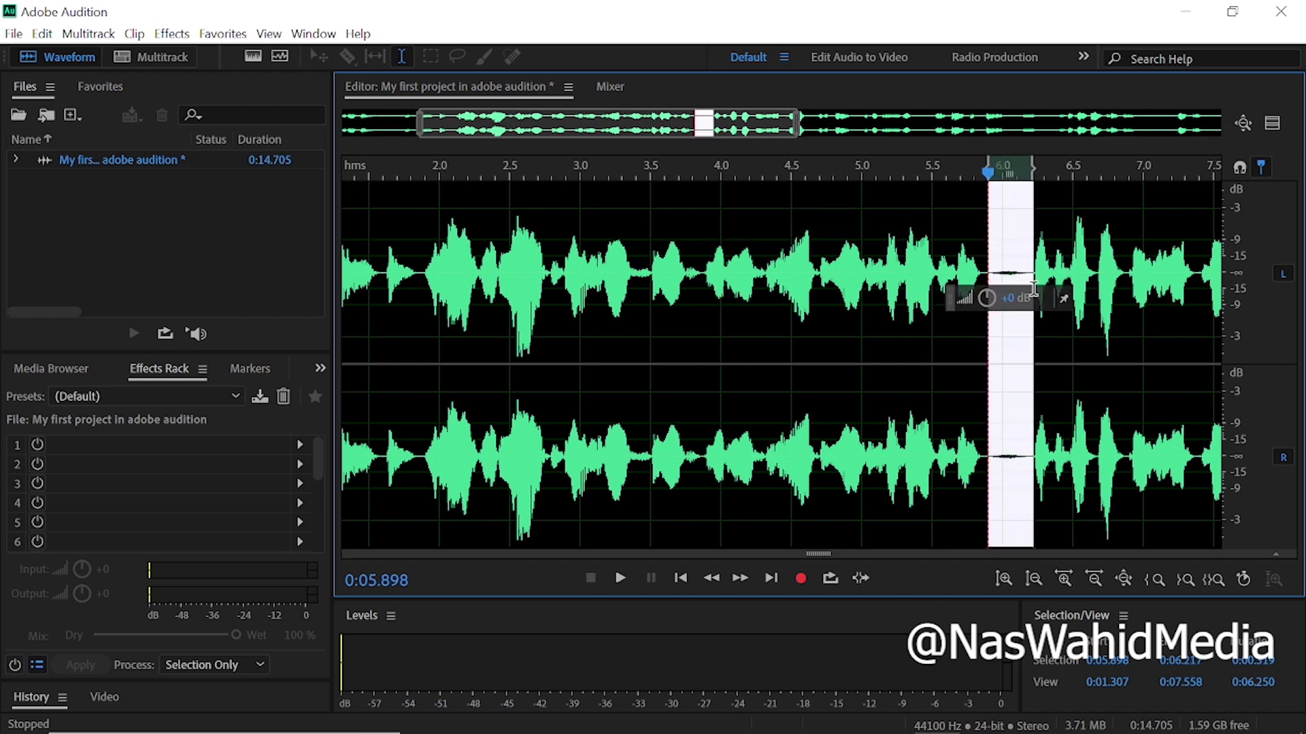
pyautogui.click(171, 34)
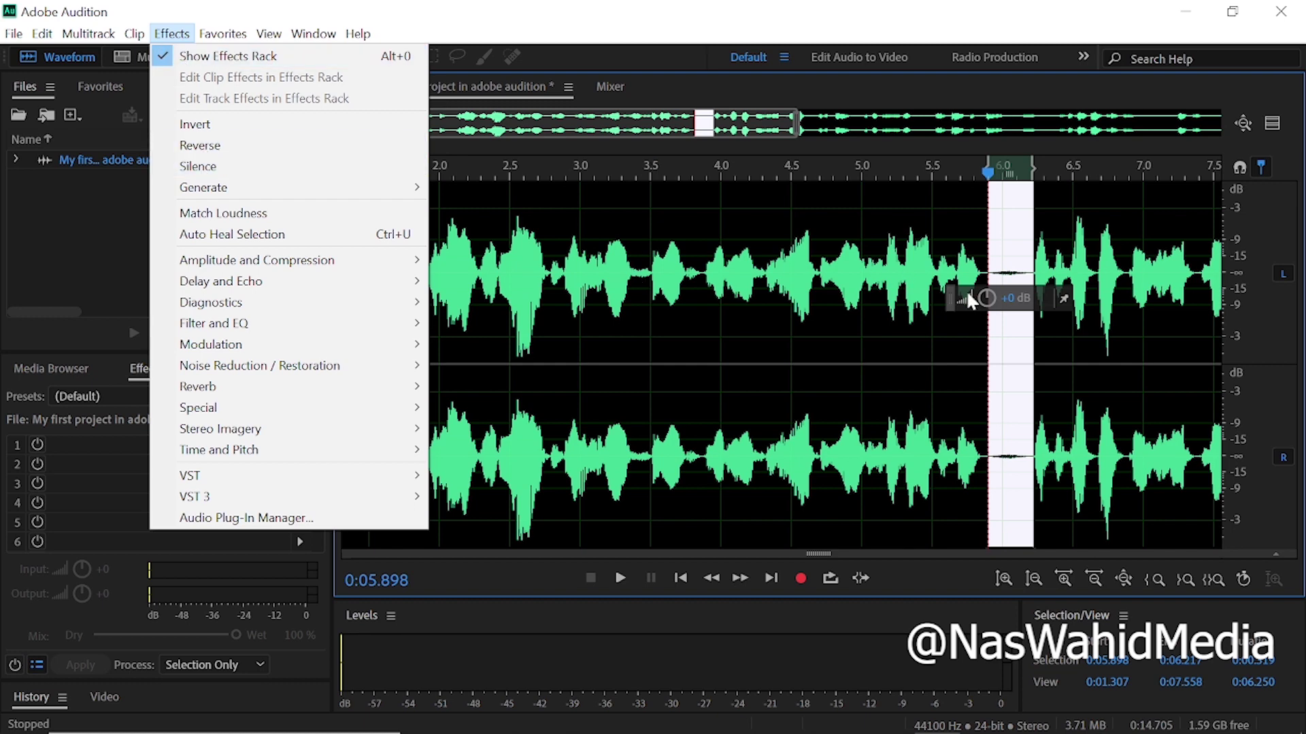
pyautogui.click(989, 299)
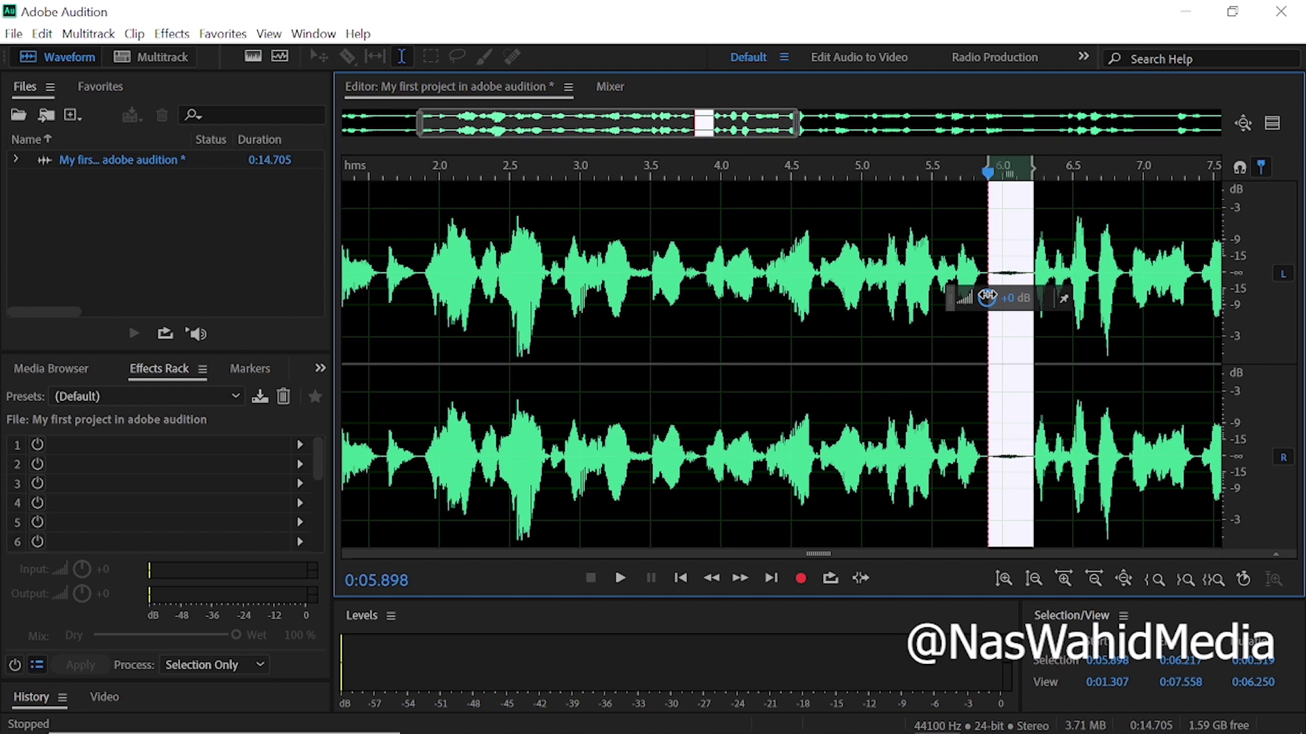
pyautogui.moveTo(988, 297); pyautogui.dragTo(926, 299)
pyautogui.click(762, 262)
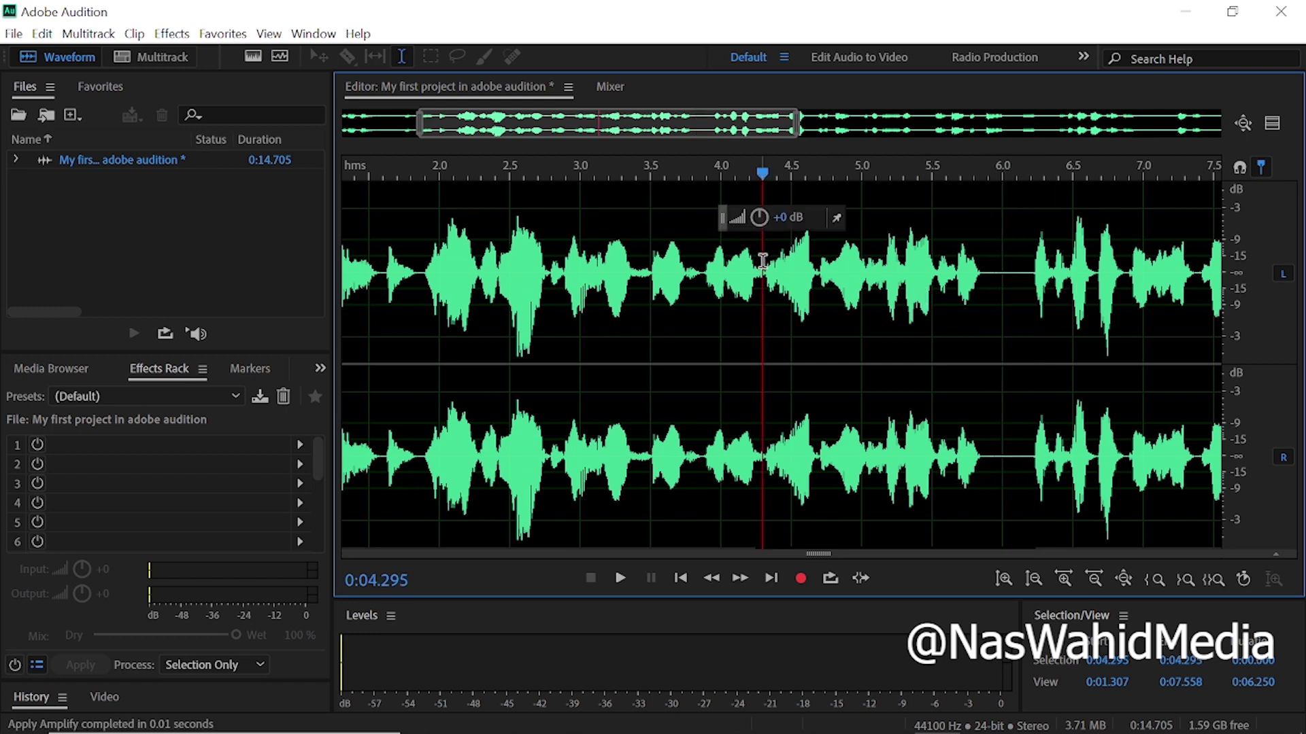
# Play back the recording from about 2.8 s to 5.2 s, and return the playhead to the start.
pyautogui.click(549, 255)
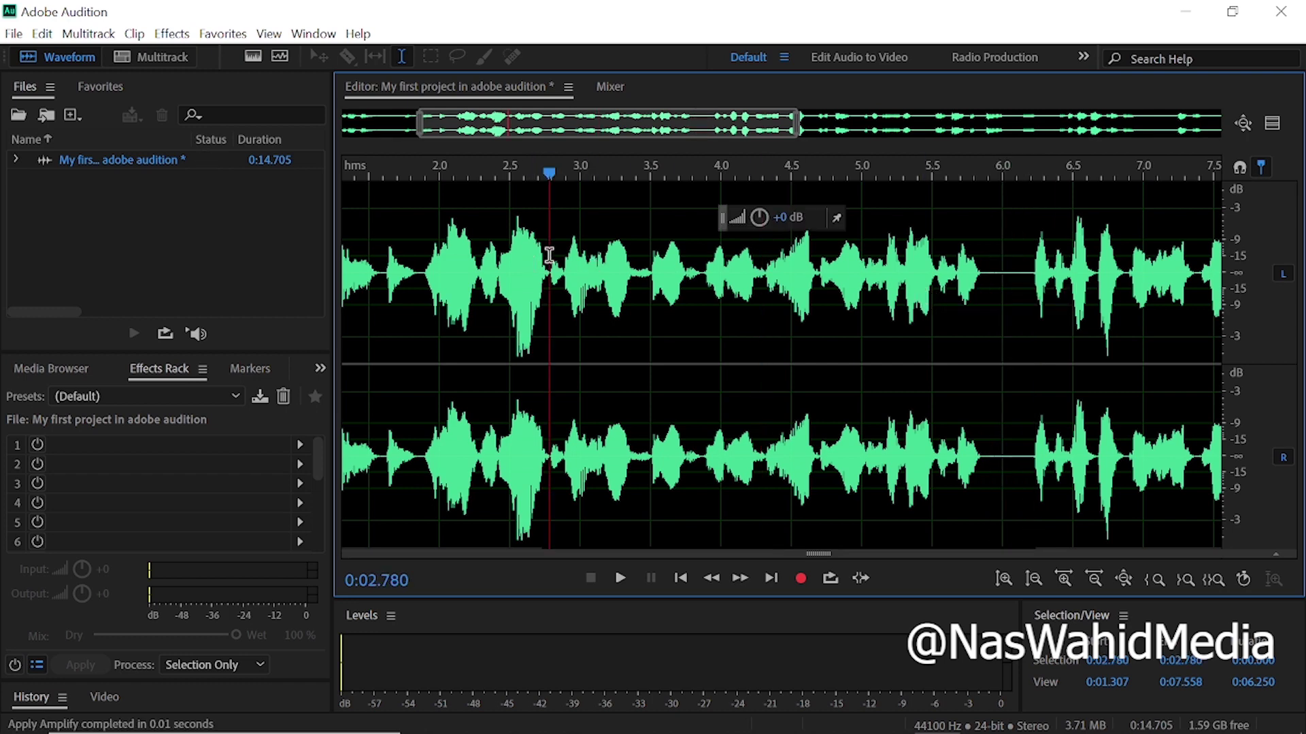
pyautogui.press('space')
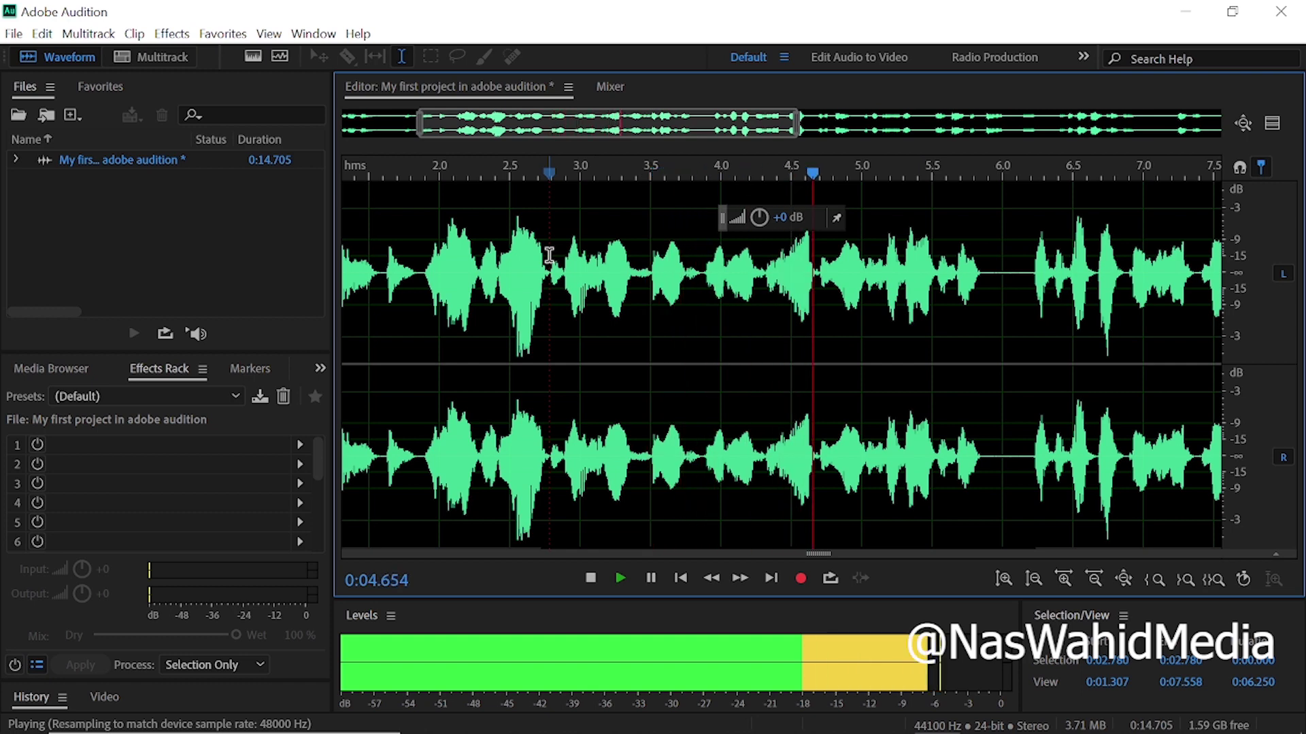
pyautogui.press('space')
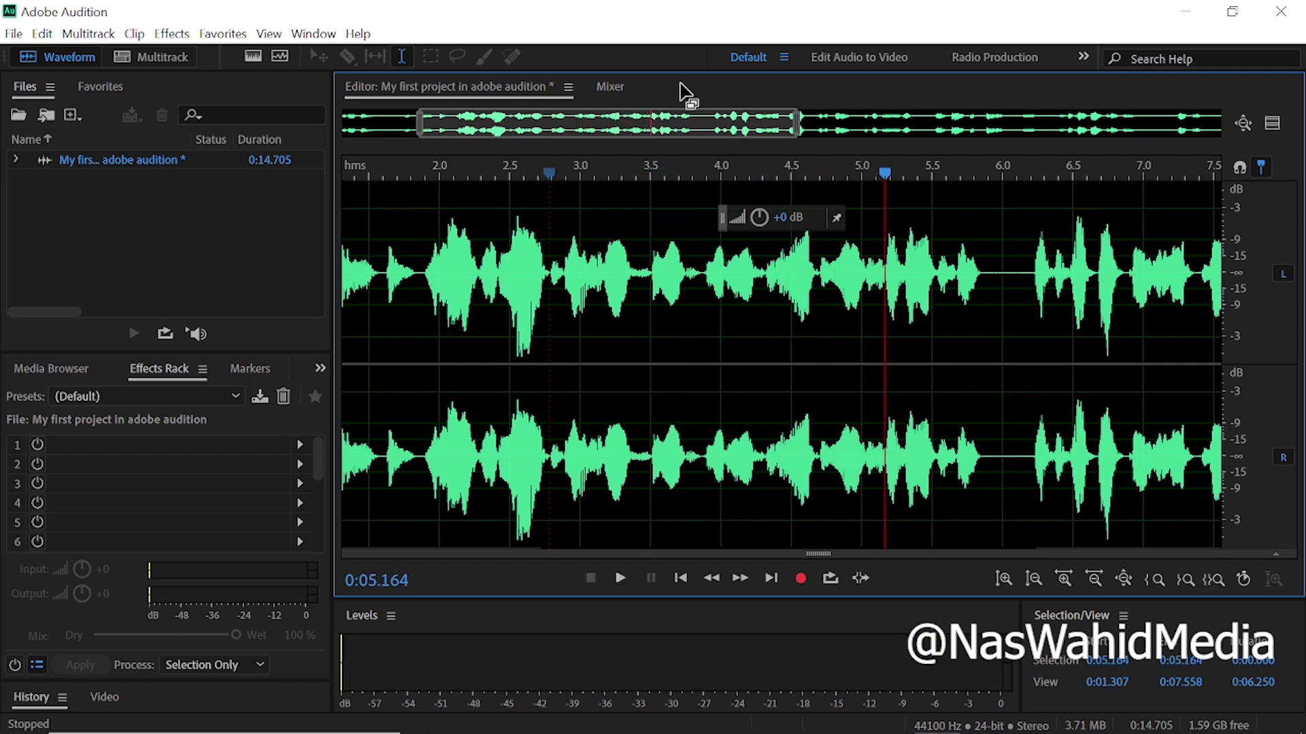
pyautogui.moveTo(691, 126); pyautogui.dragTo(535, 109)
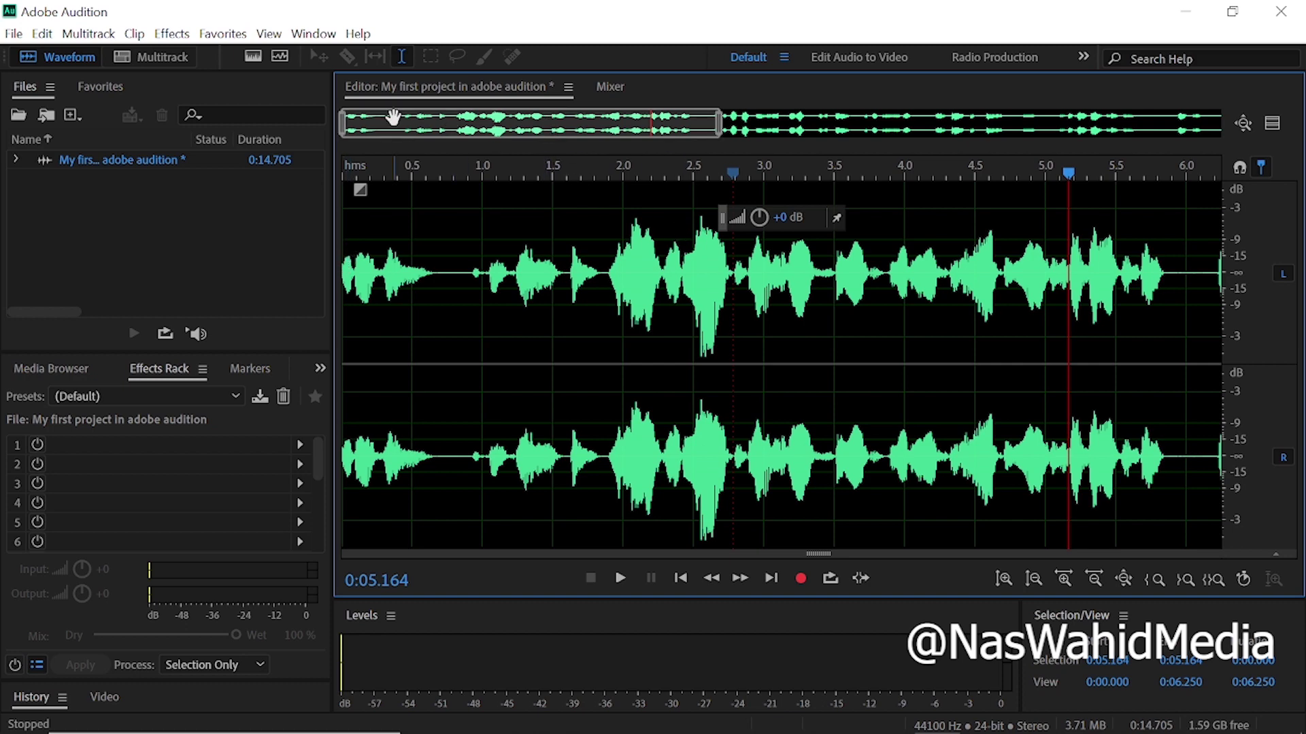
pyautogui.click(346, 182)
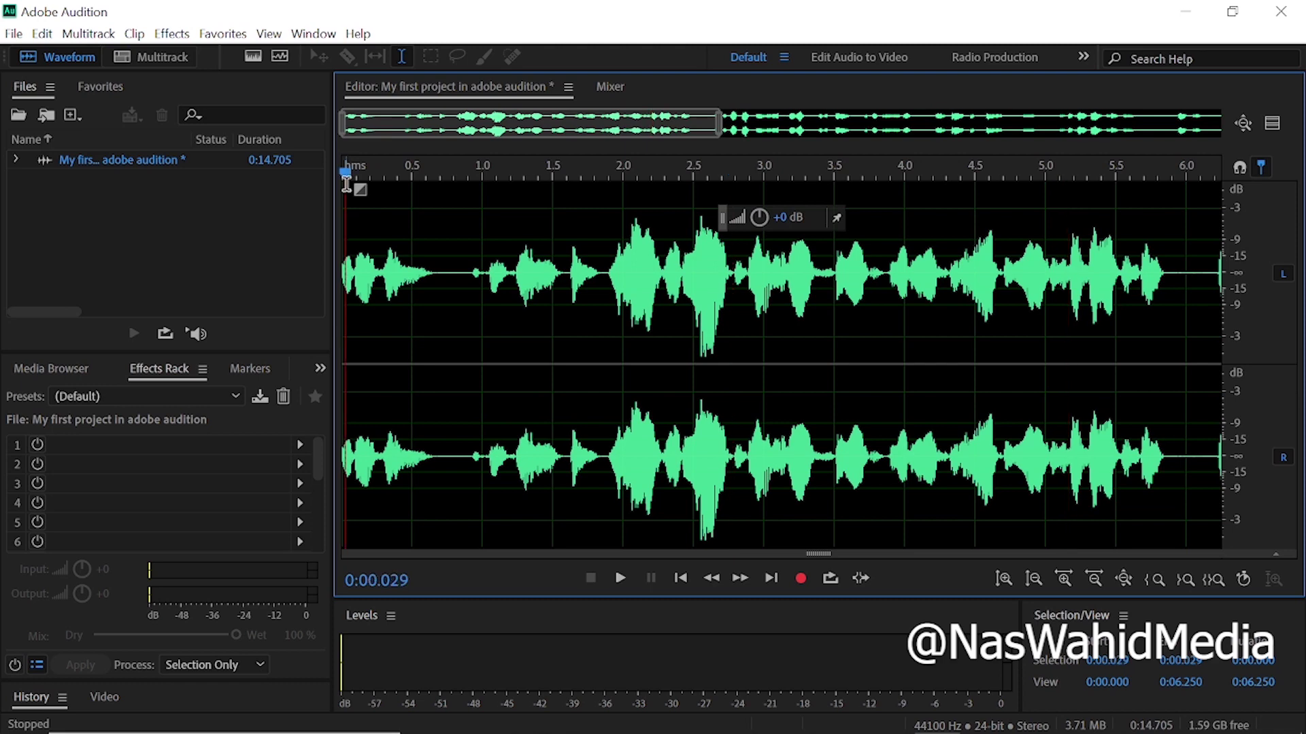
# Delete the opening passage from the start to about 1.86 s and play back the trimmed recording to about 9 s.
pyautogui.press('space')
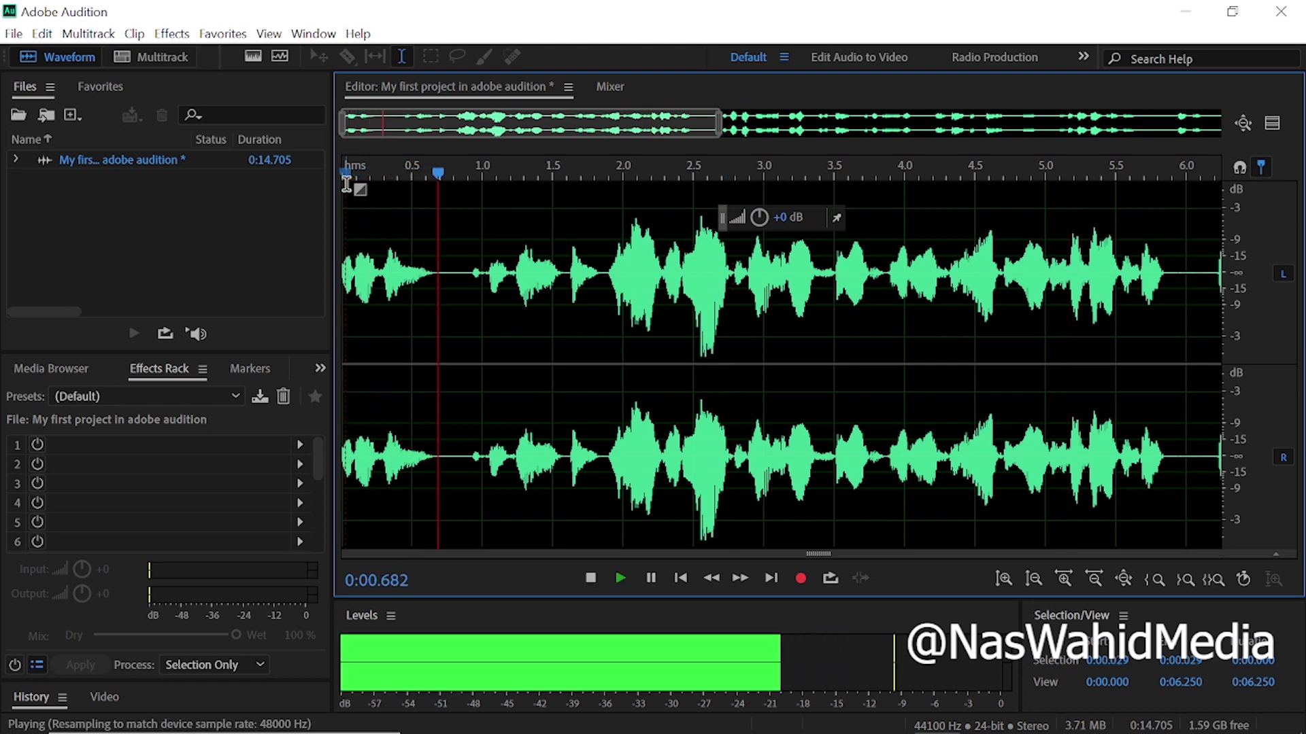
pyautogui.press('space')
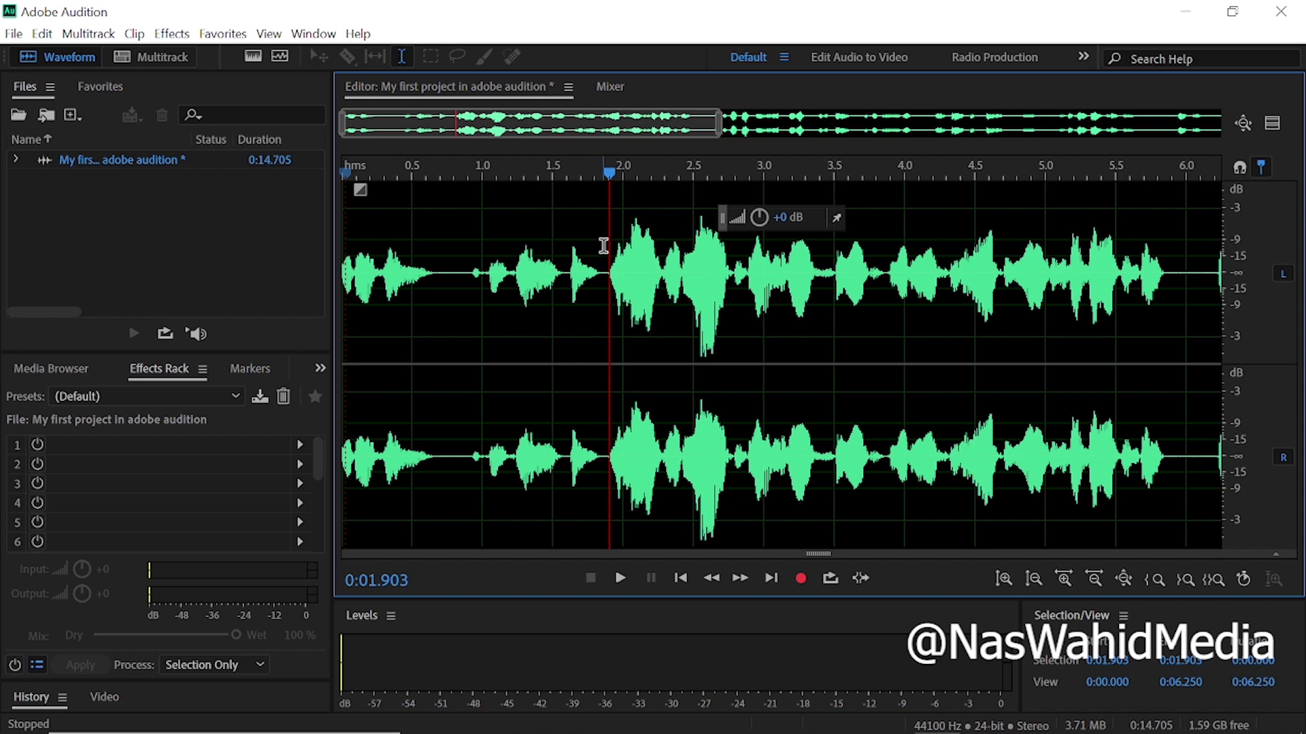
pyautogui.moveTo(603, 245); pyautogui.dragTo(321, 236)
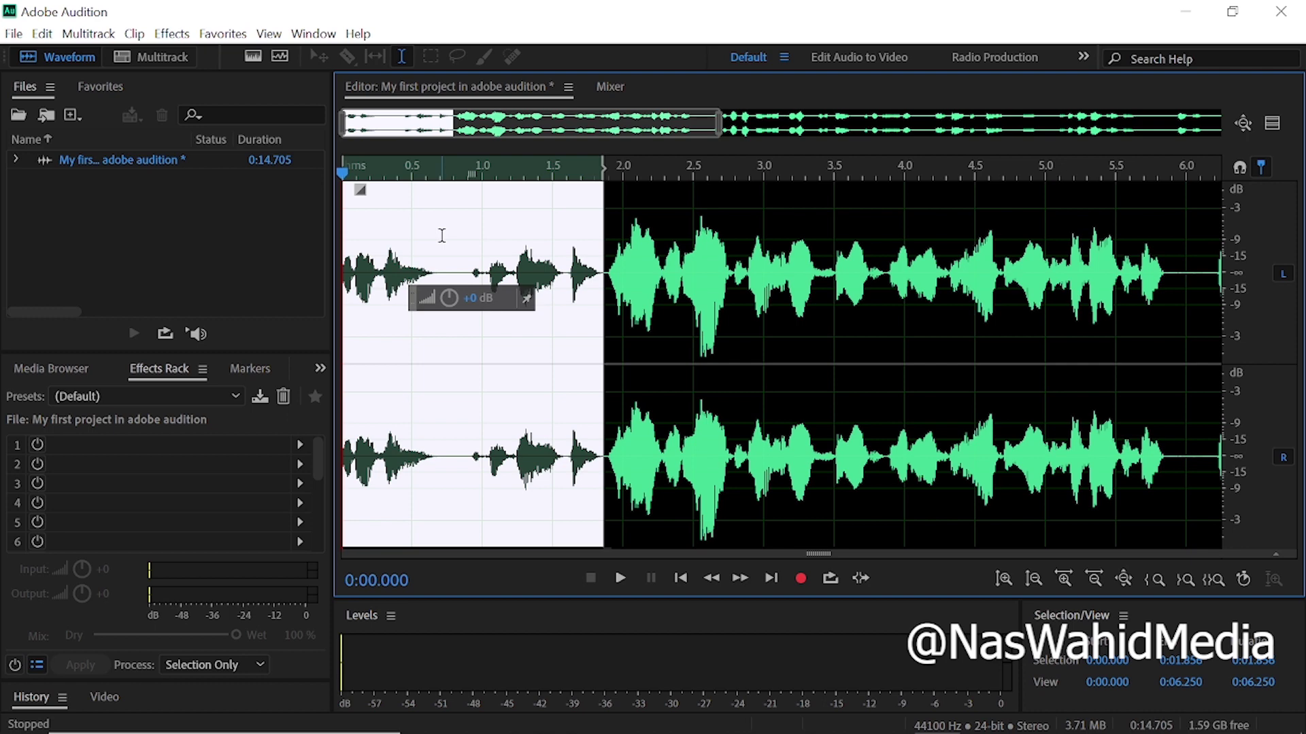
pyautogui.press('Delete')
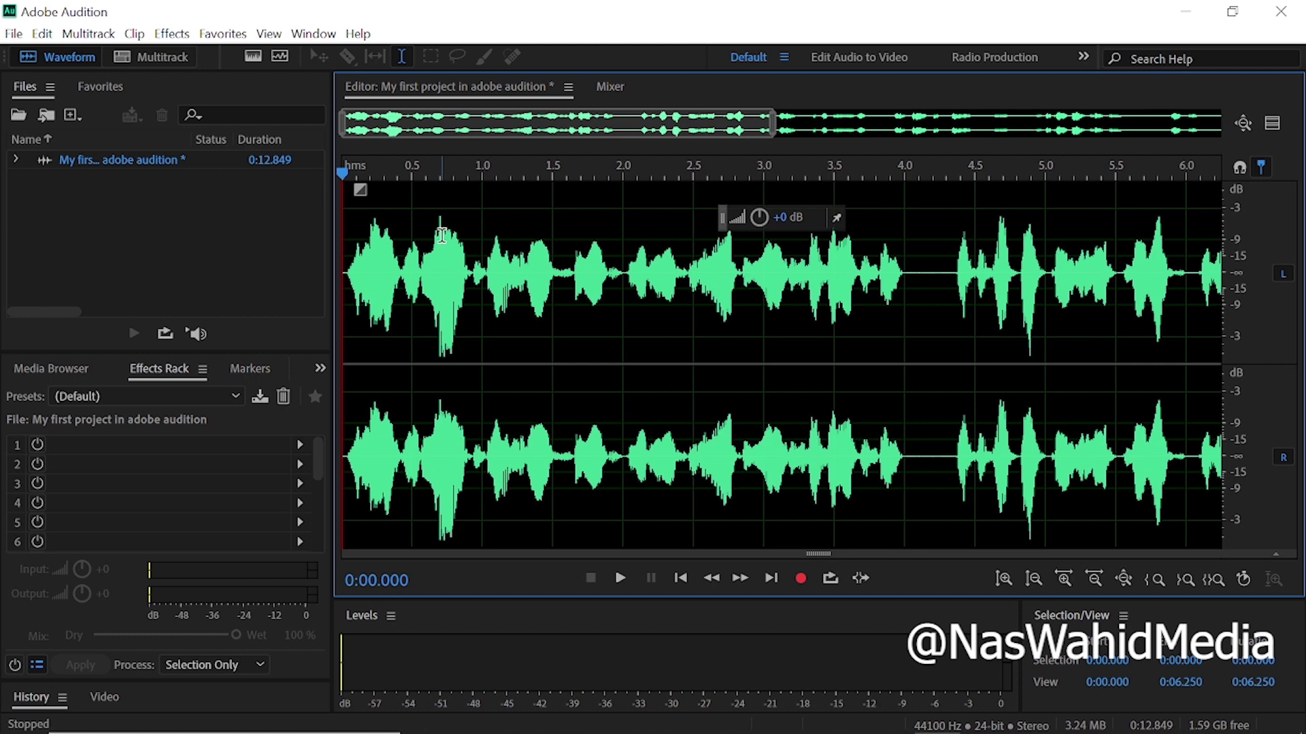
pyautogui.press('space')
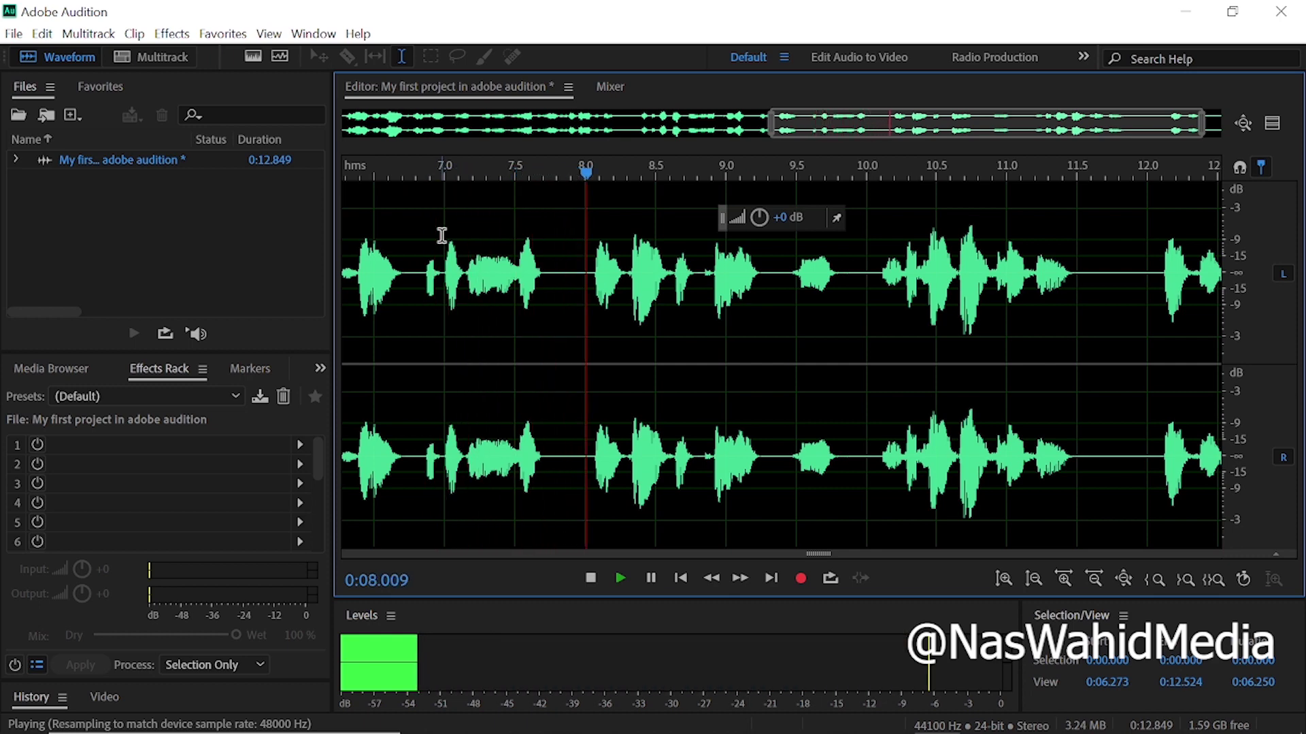
pyautogui.press('space')
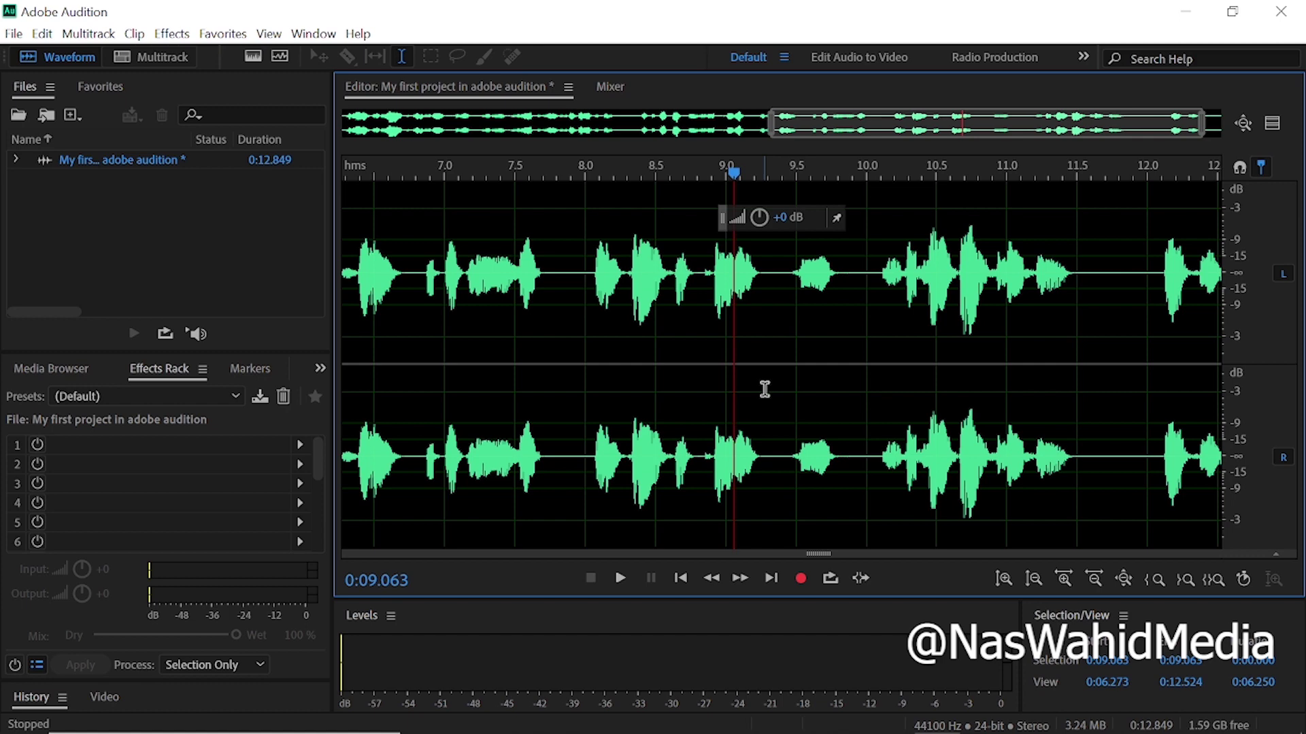
# Apply the Single-band Compressor to the whole recording with threshold -6.1 dB, ratio 5, attack 10 ms, release 100 ms and output gain 0 dB.
pyautogui.hotkey('ctrl', 'a')
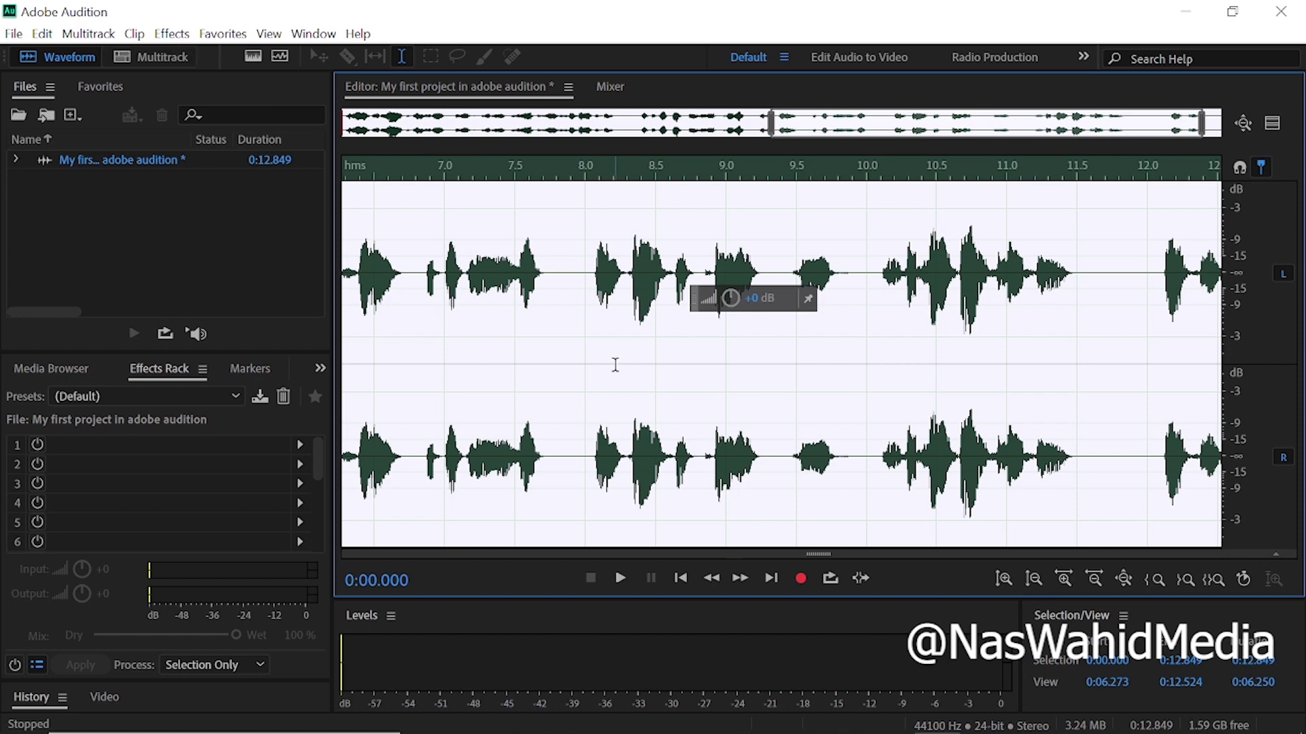
pyautogui.click(171, 35)
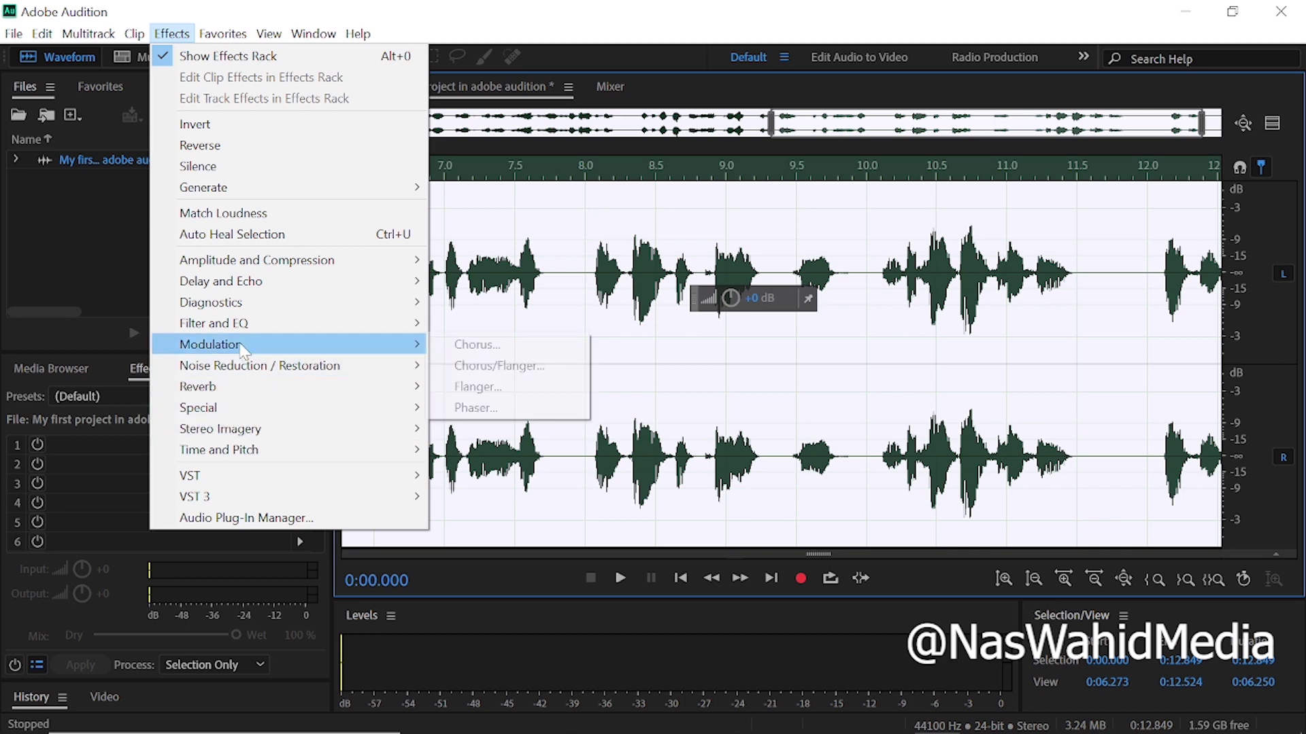
pyautogui.moveTo(365, 260)
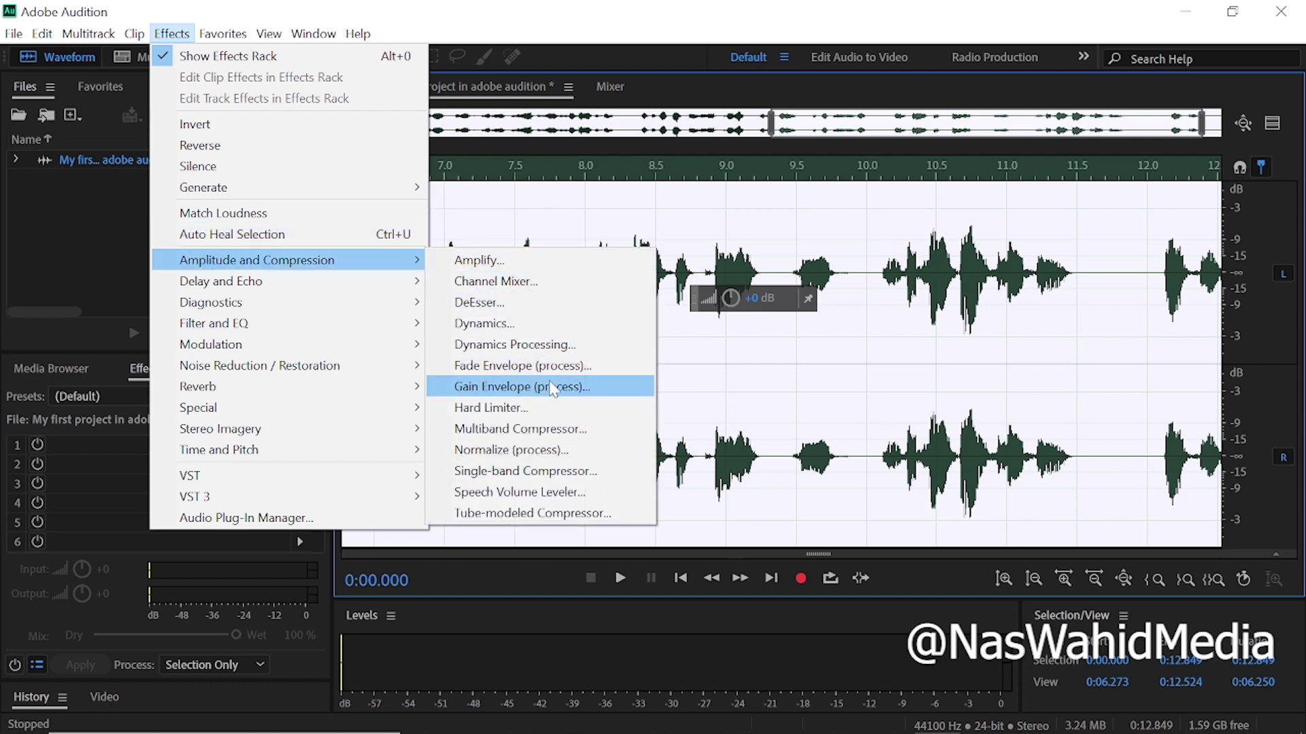
pyautogui.click(554, 474)
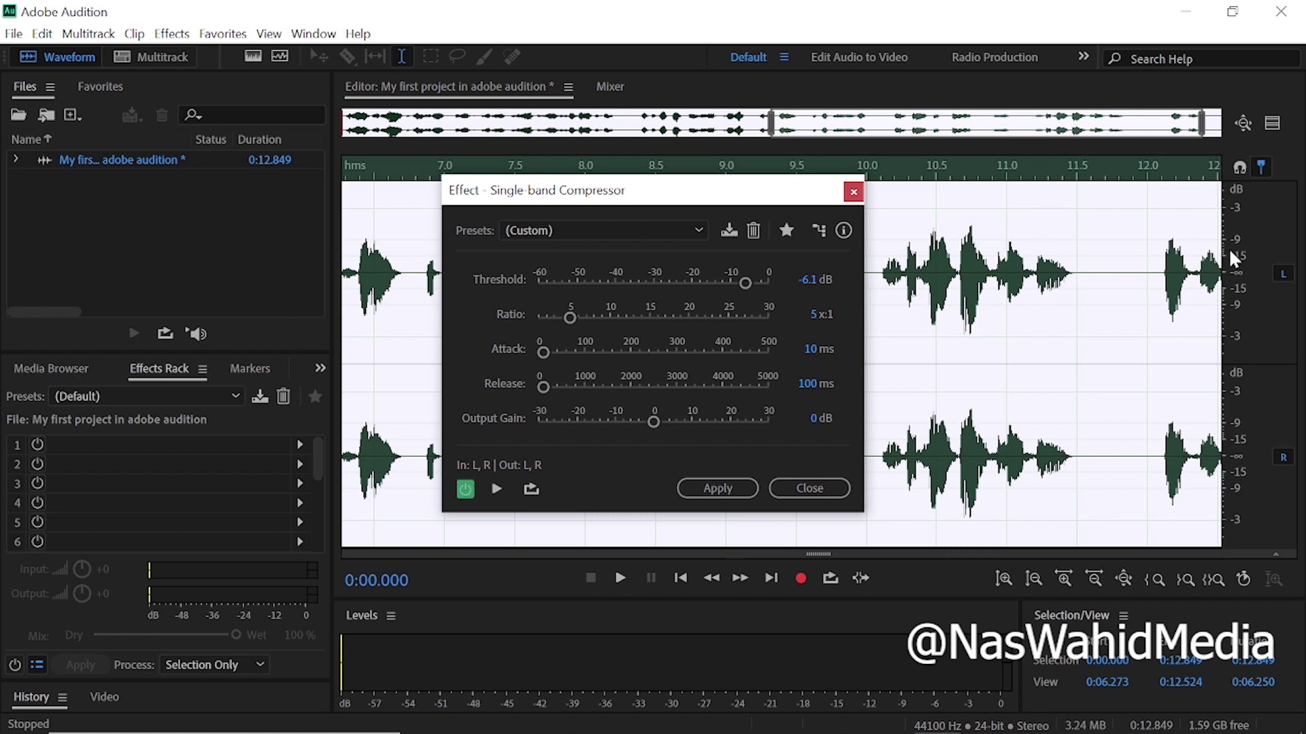
pyautogui.click(724, 491)
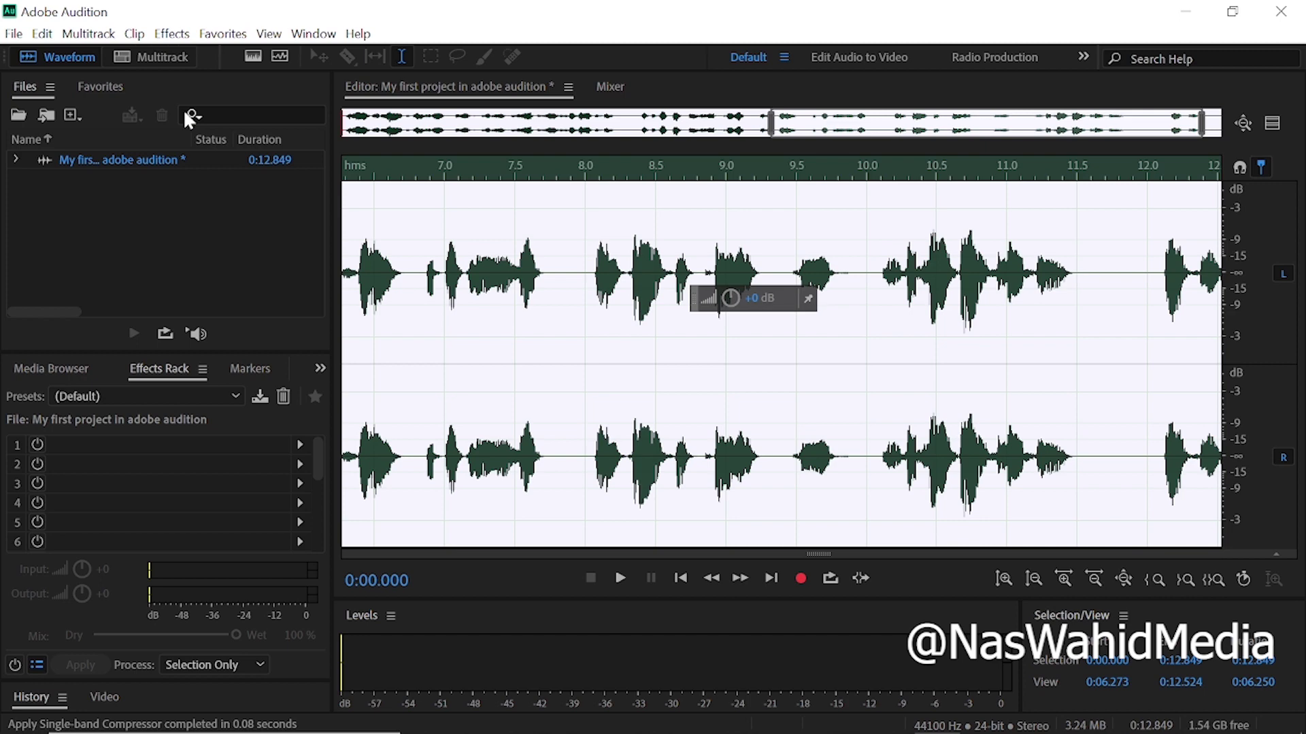
pyautogui.click(175, 37)
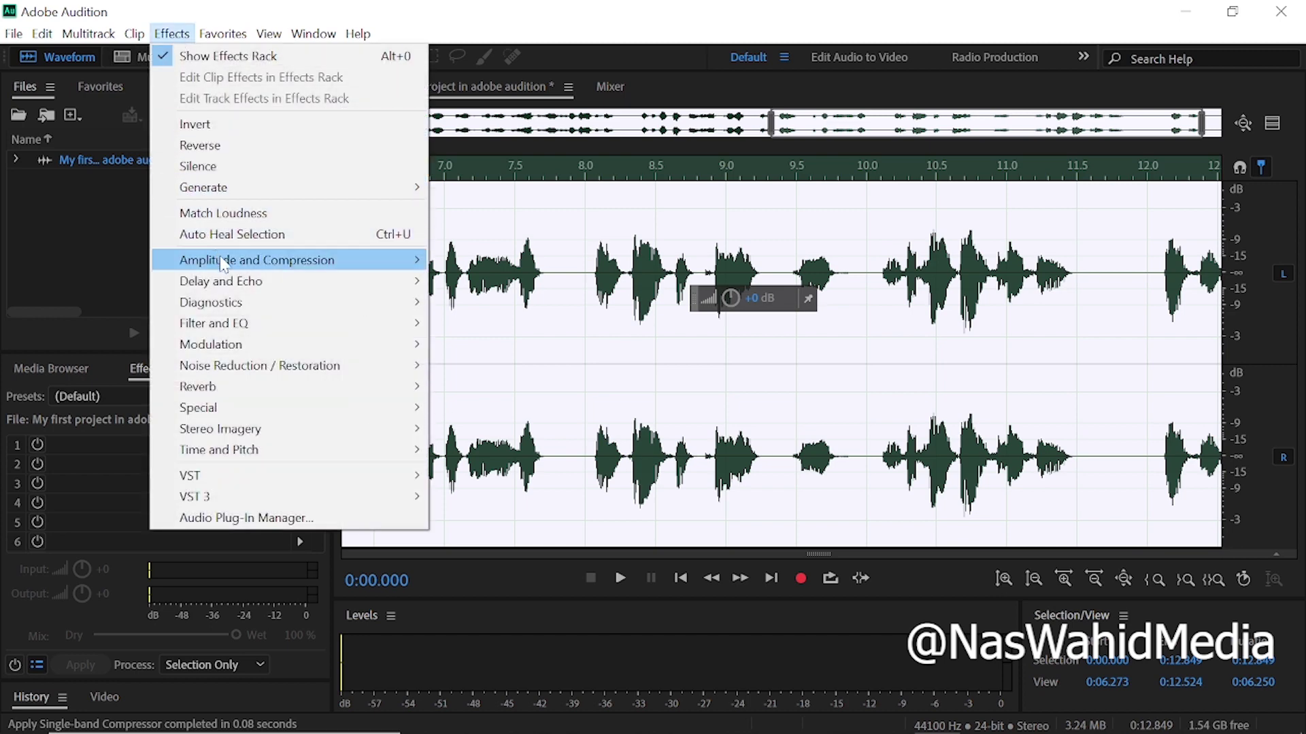
pyautogui.moveTo(216, 332)
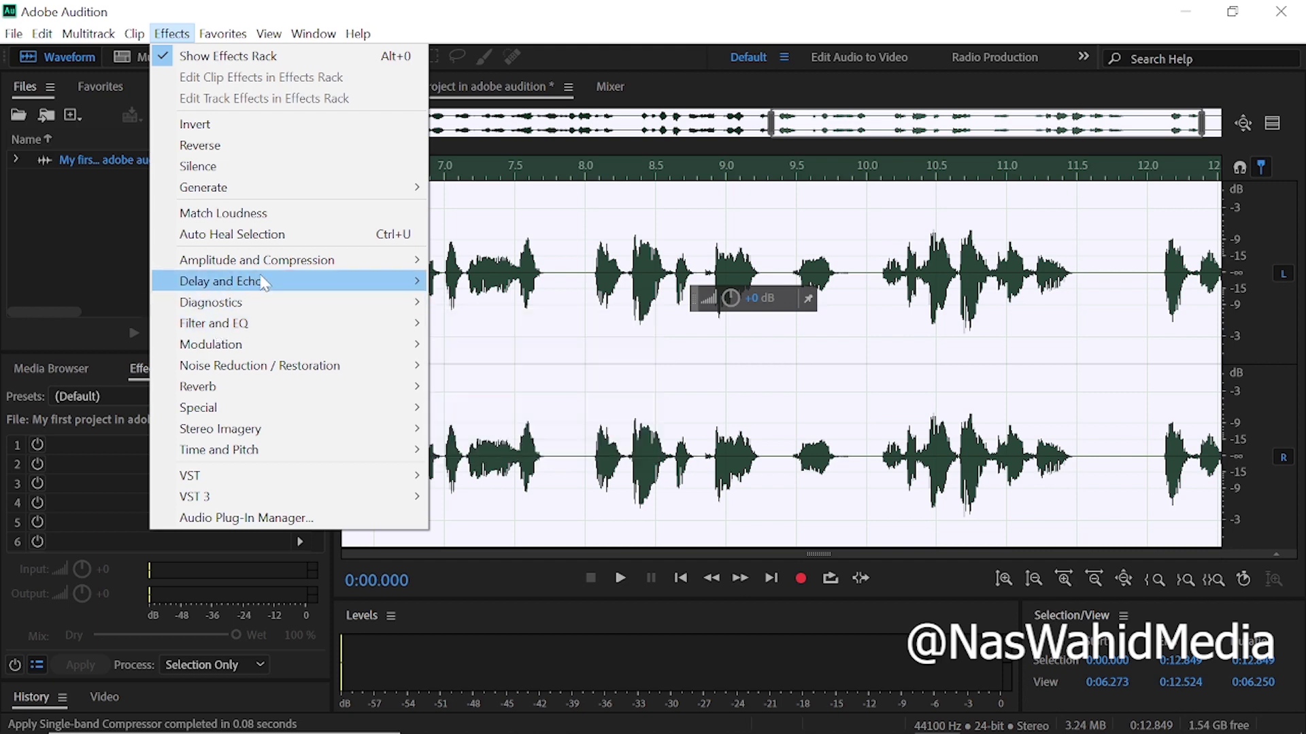
pyautogui.moveTo(238, 453)
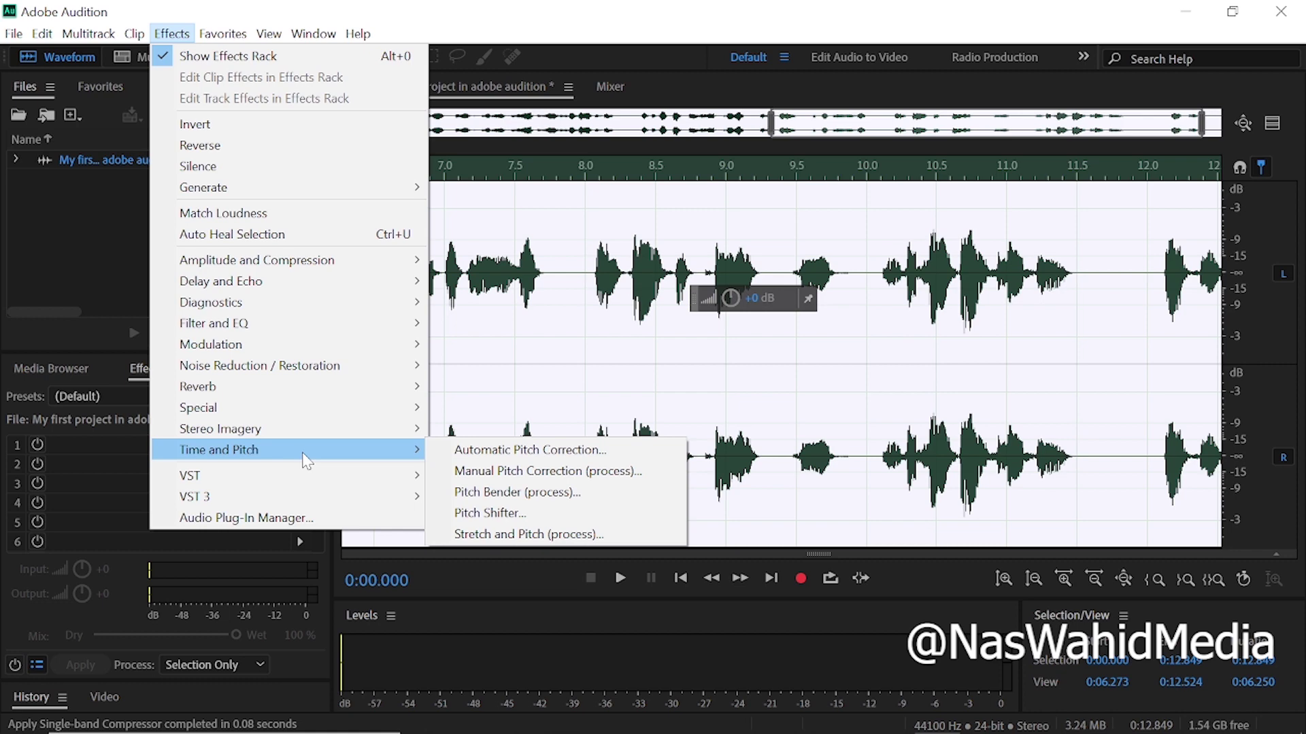
# Clear the audio selection and set up a file export in MP3 Audio (*.mp3) format.
pyautogui.click(639, 231)
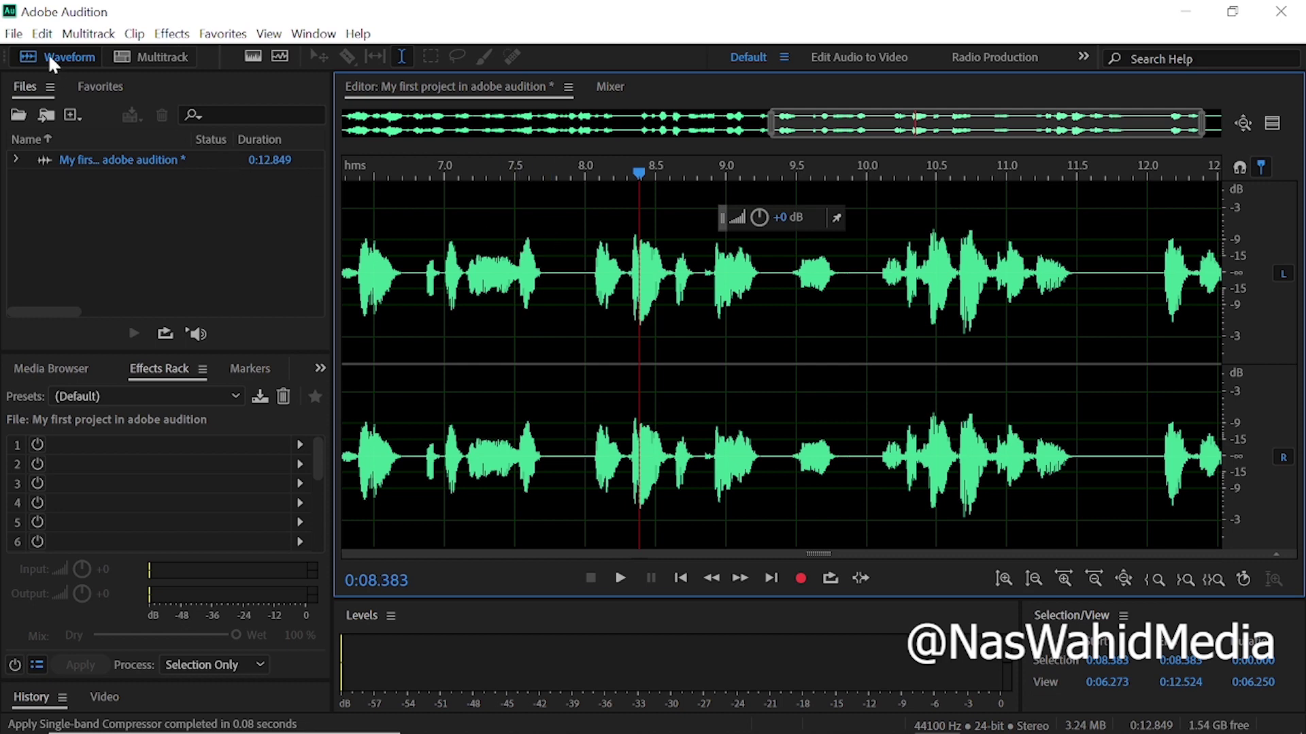
pyautogui.click(13, 38)
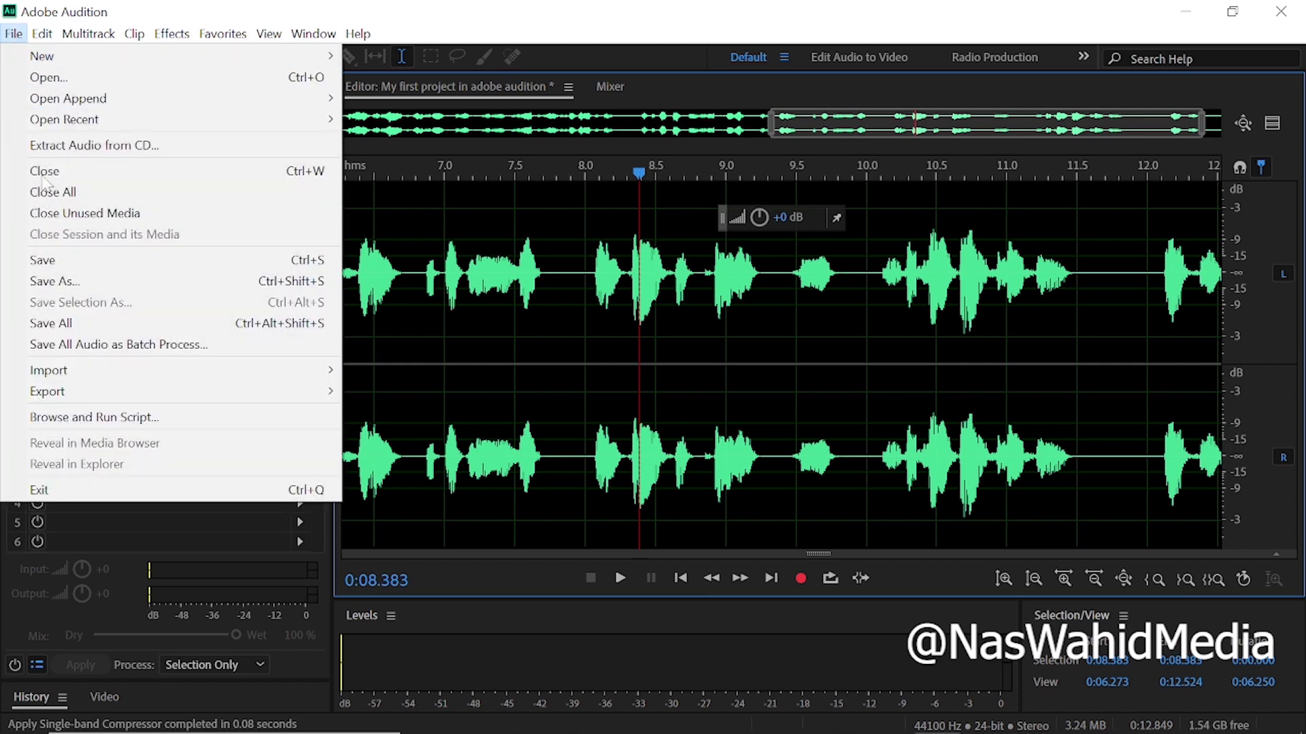
pyautogui.moveTo(93, 393)
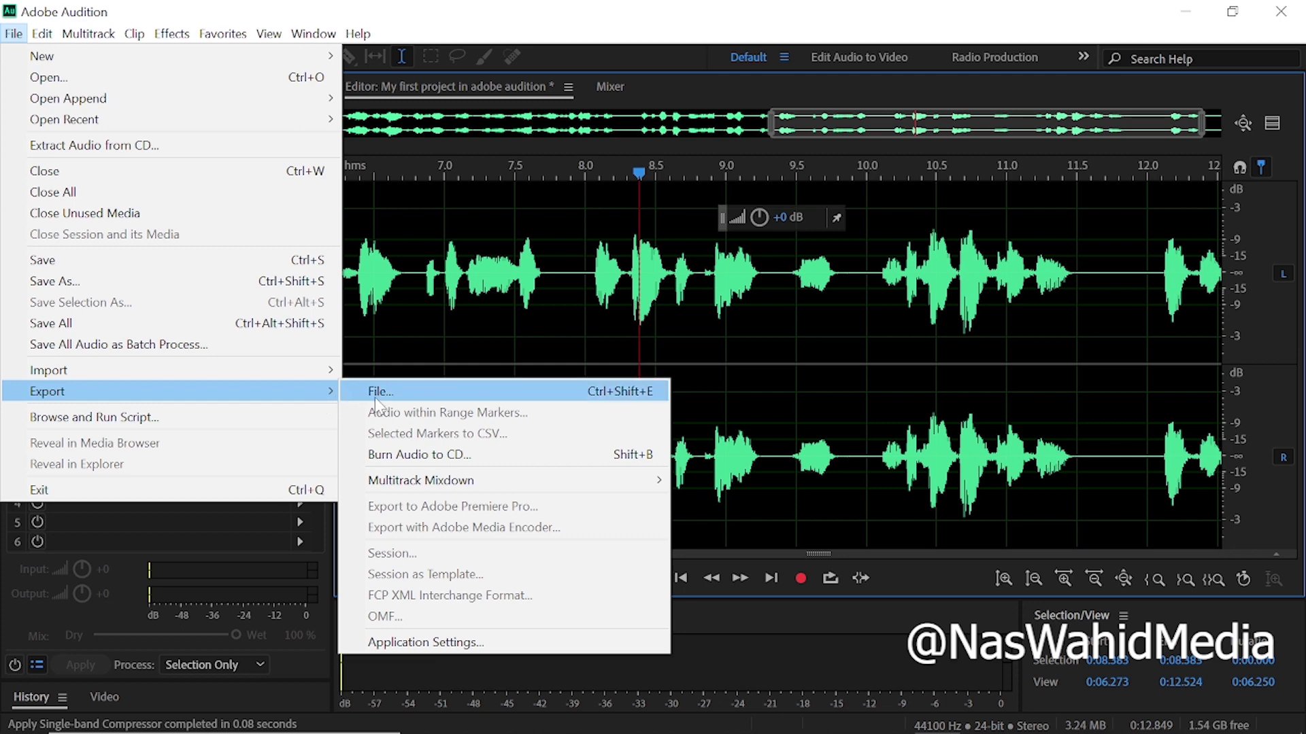
pyautogui.click(473, 393)
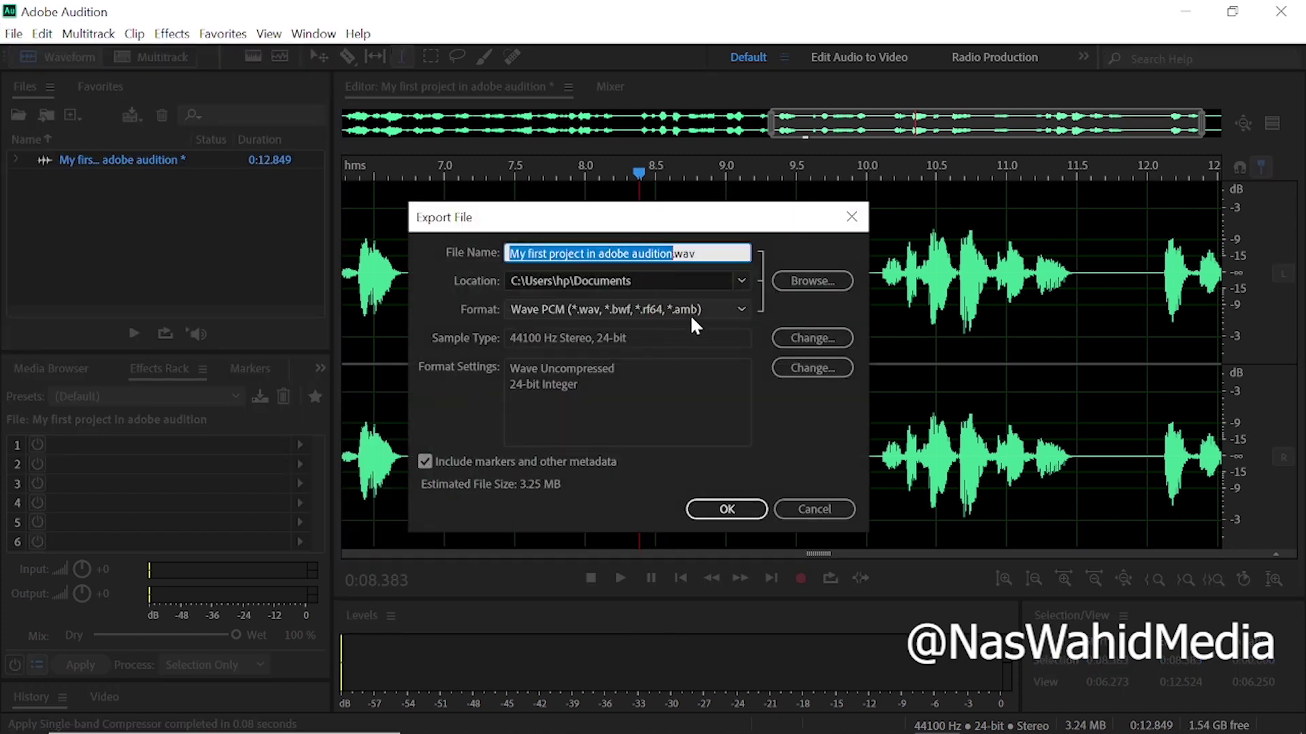
pyautogui.click(727, 307)
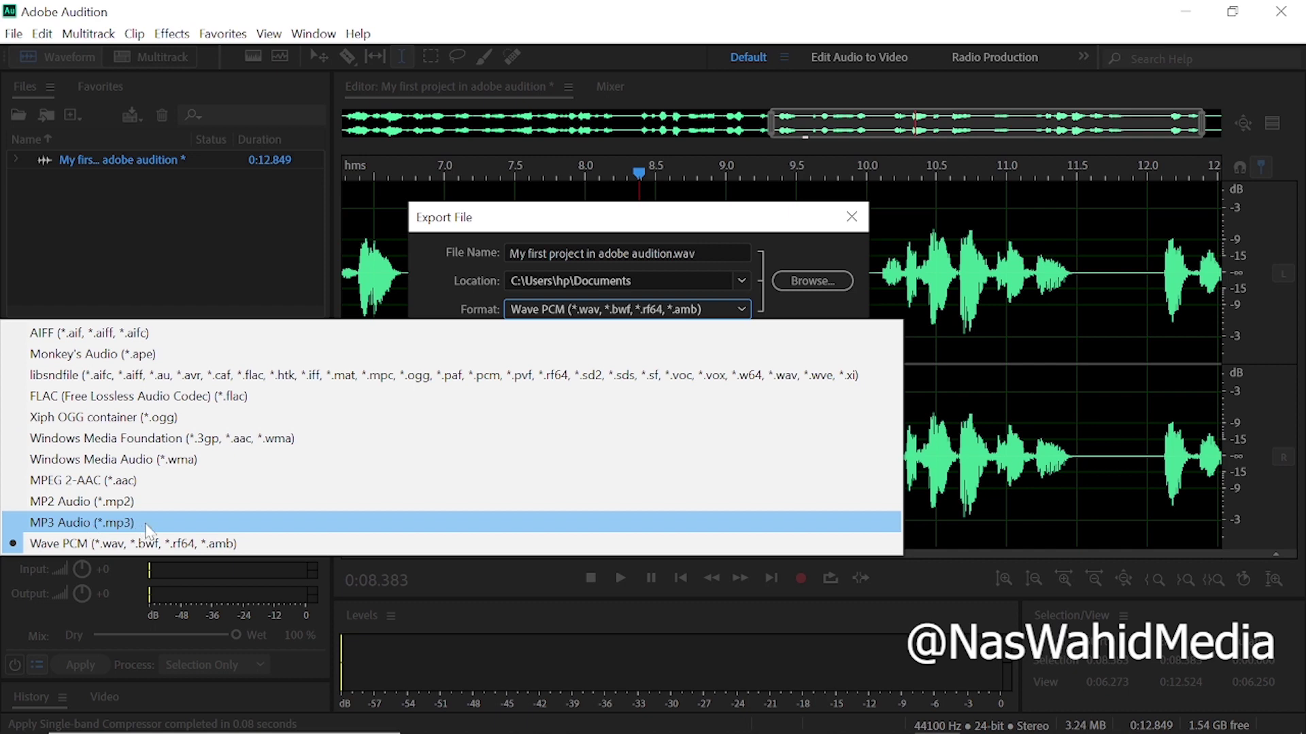
pyautogui.click(175, 526)
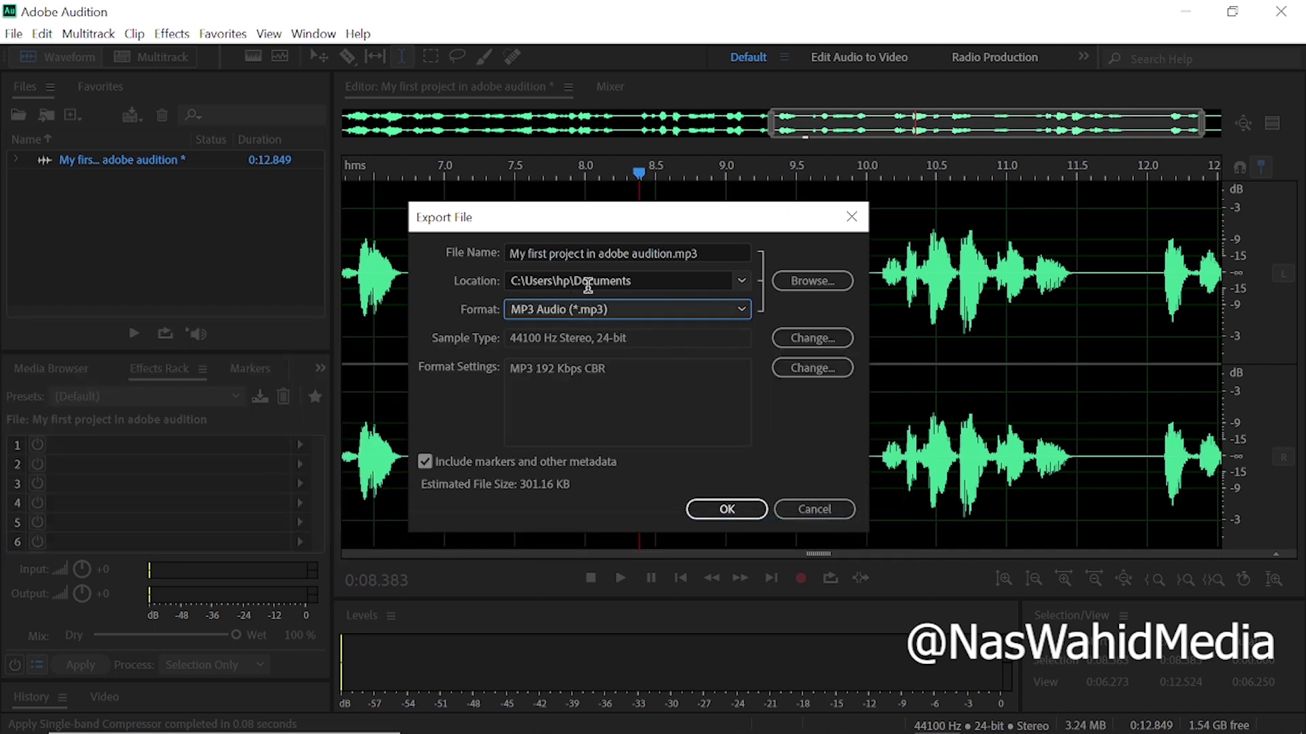
# Set the export location to the Desktop, keeping the name "My first project in adobe audition" and the MP3 Audio file type.
pyautogui.click(747, 281)
pyautogui.click(745, 279)
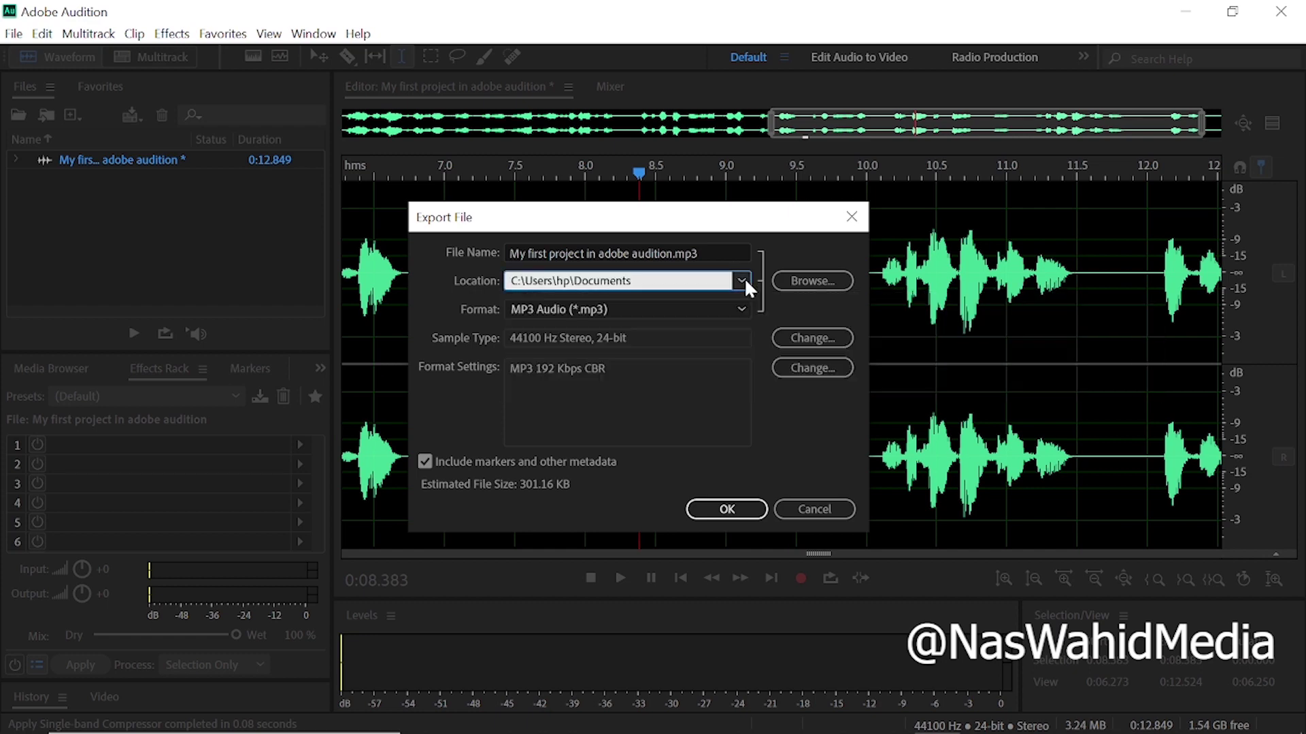
pyautogui.click(800, 277)
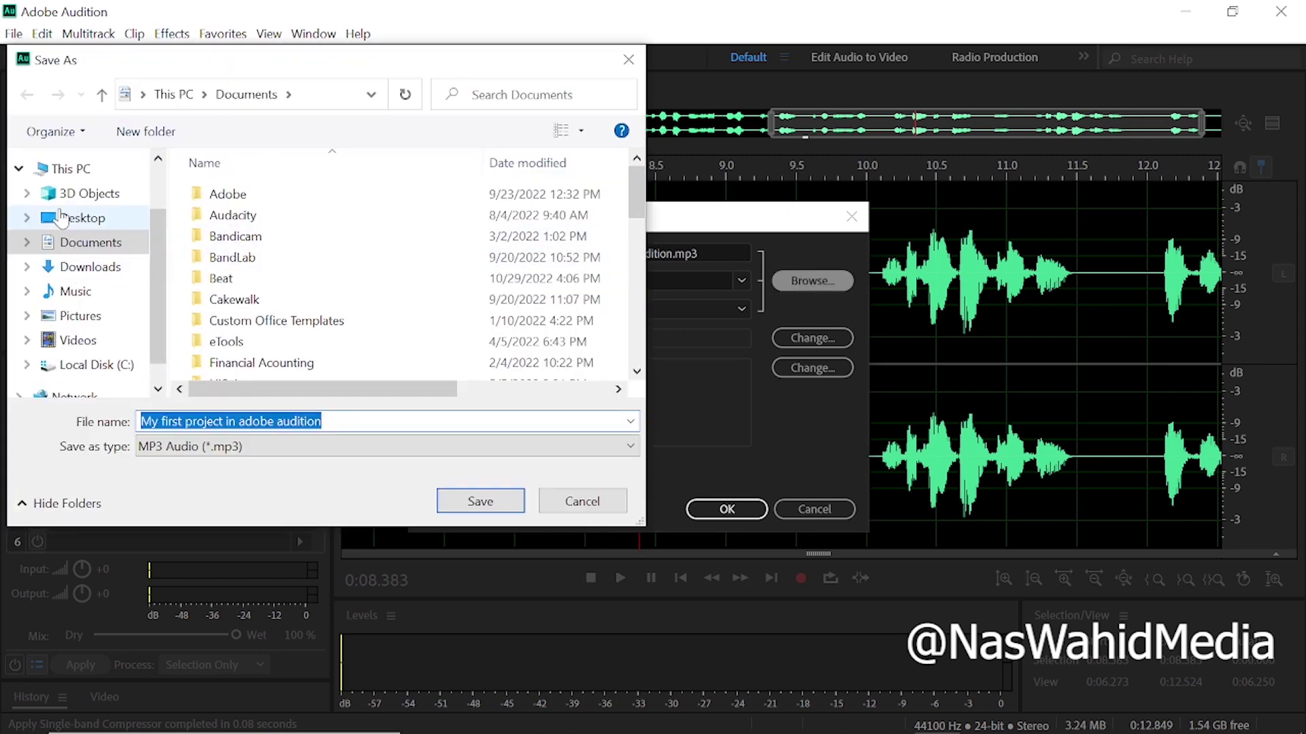
pyautogui.click(83, 219)
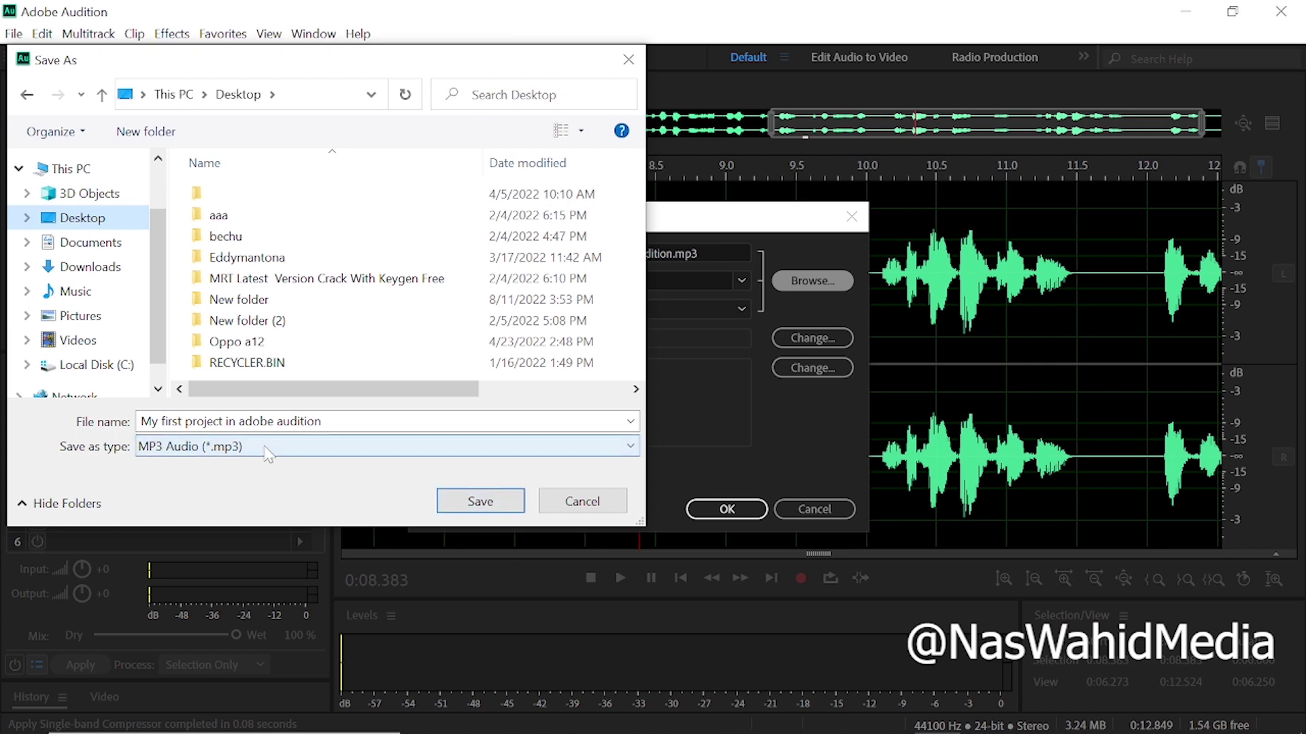
pyautogui.click(309, 450)
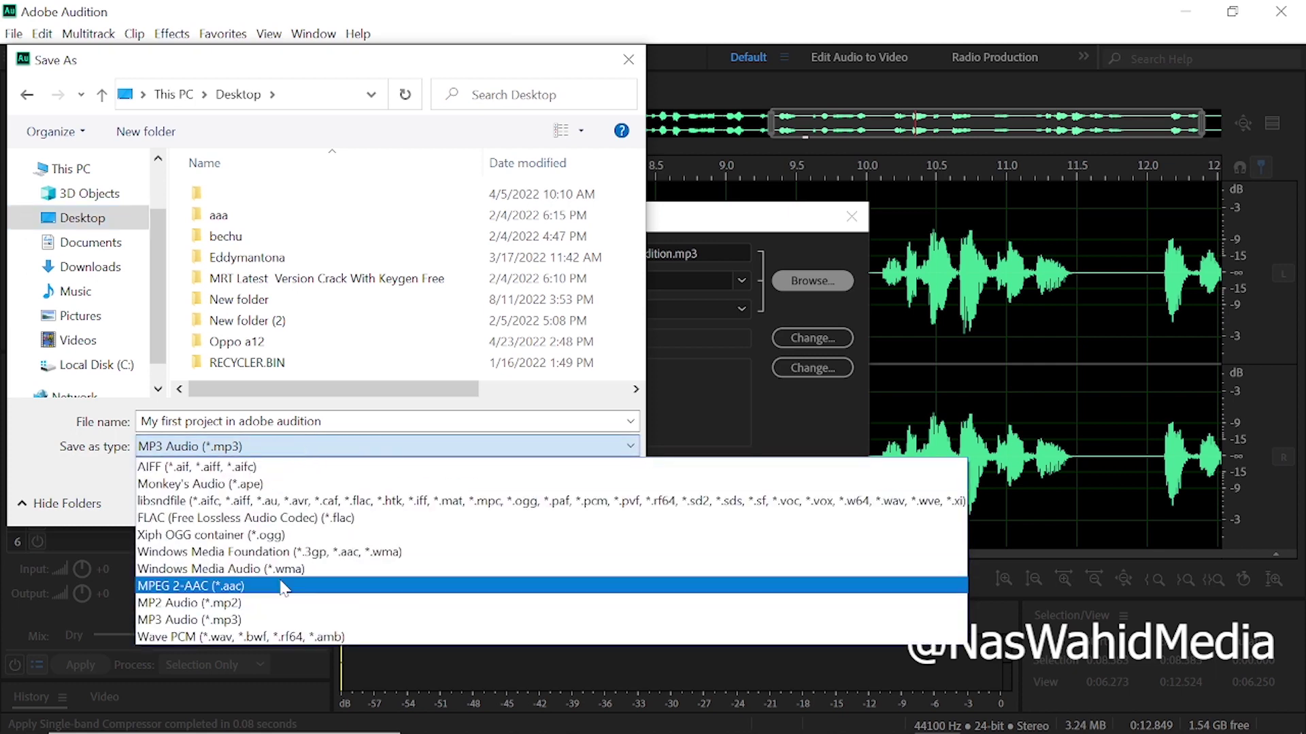
pyautogui.click(231, 620)
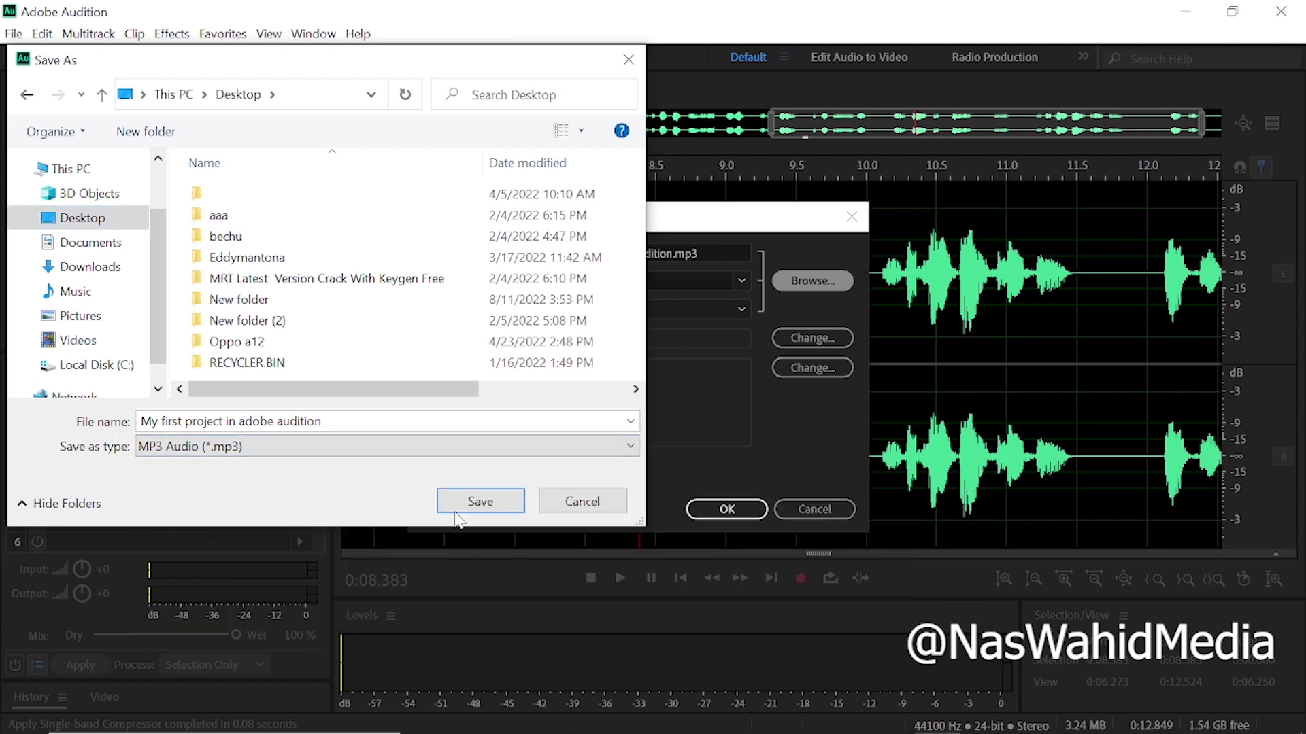
pyautogui.click(482, 461)
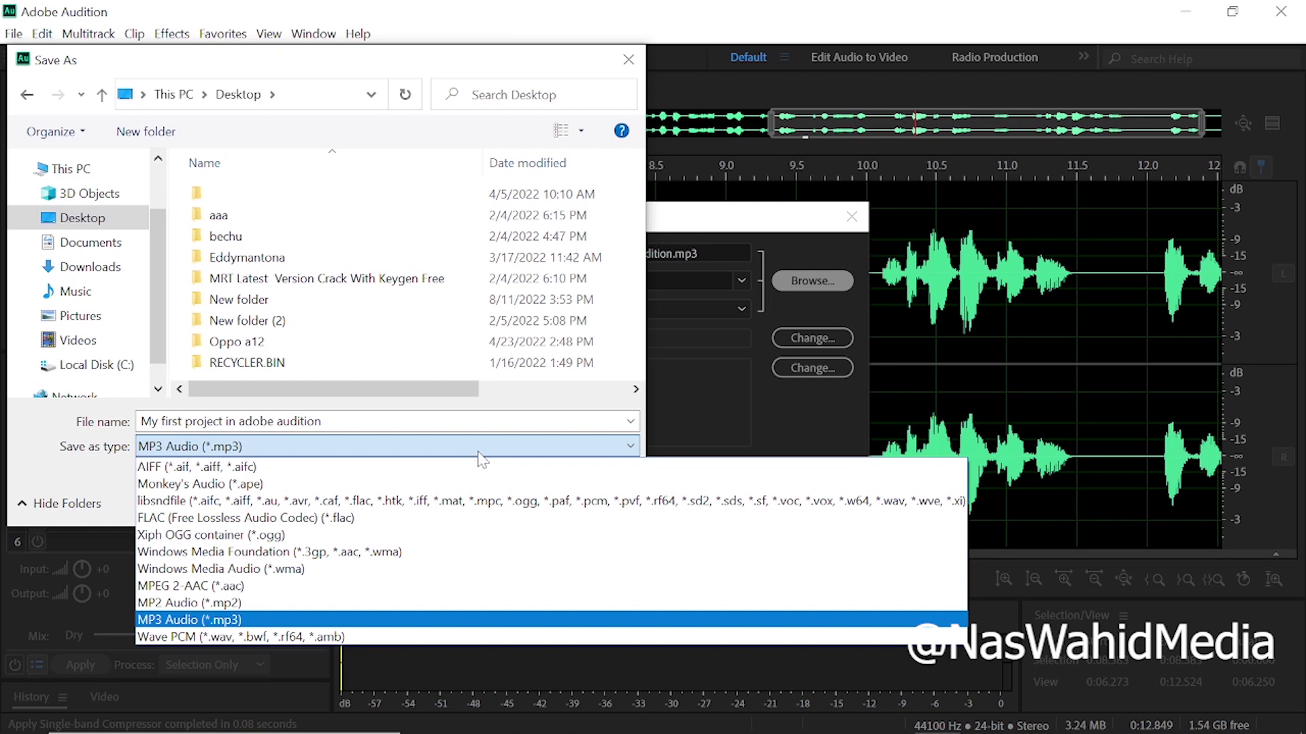
pyautogui.click(243, 620)
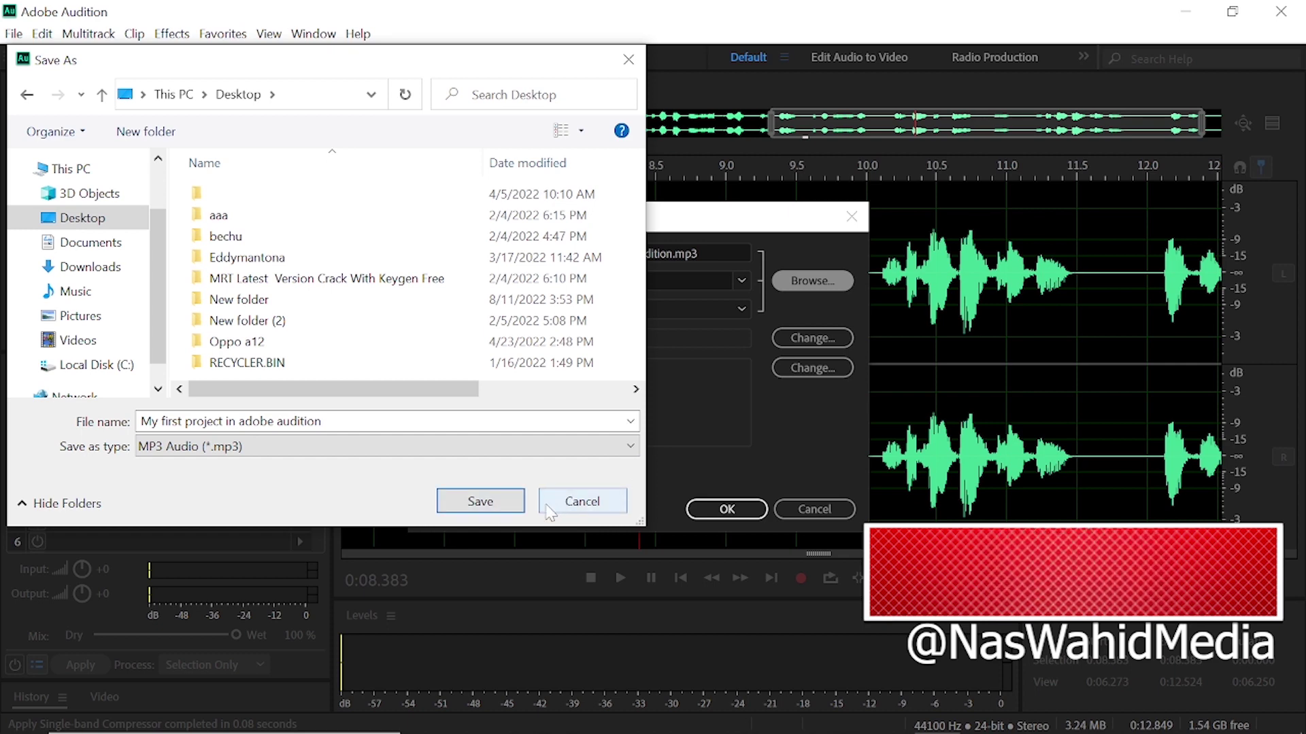
pyautogui.click(505, 503)
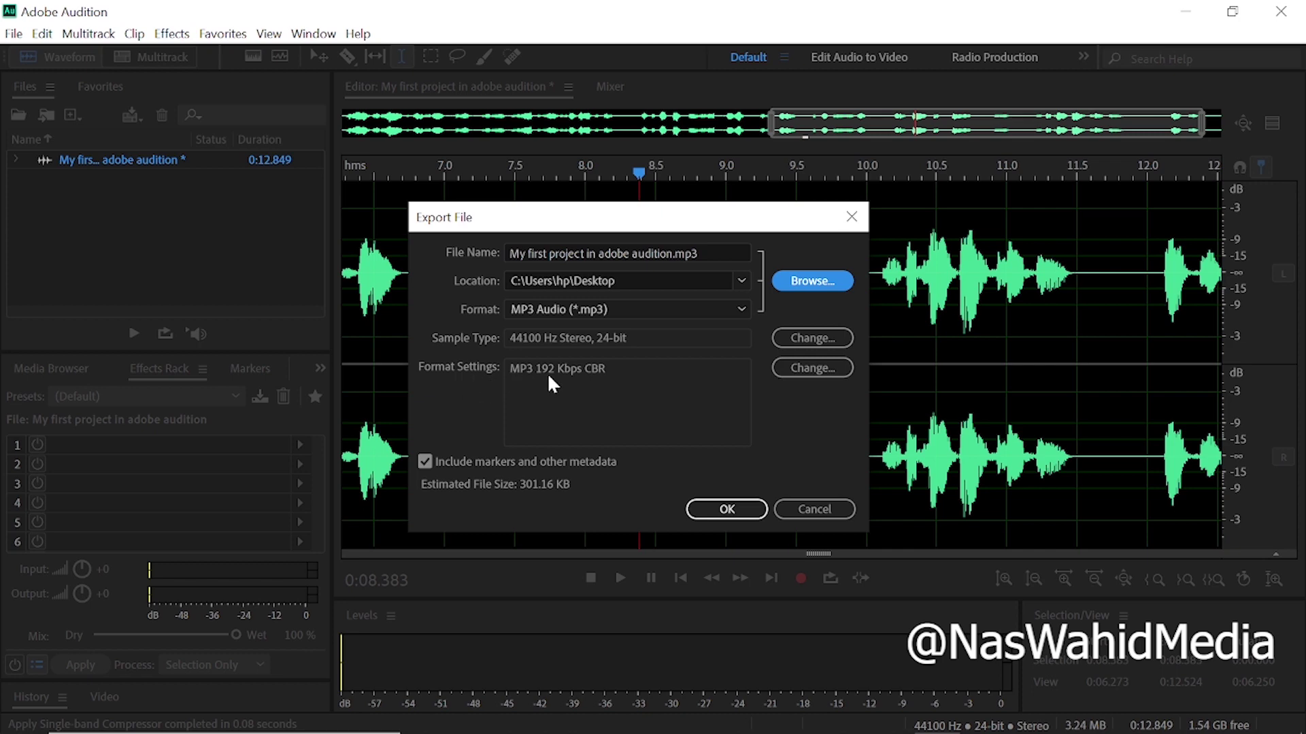
# Set the MP3 bitrate to 128 Kbps (44100 Hz), keeping the constant type.
pyautogui.click(799, 369)
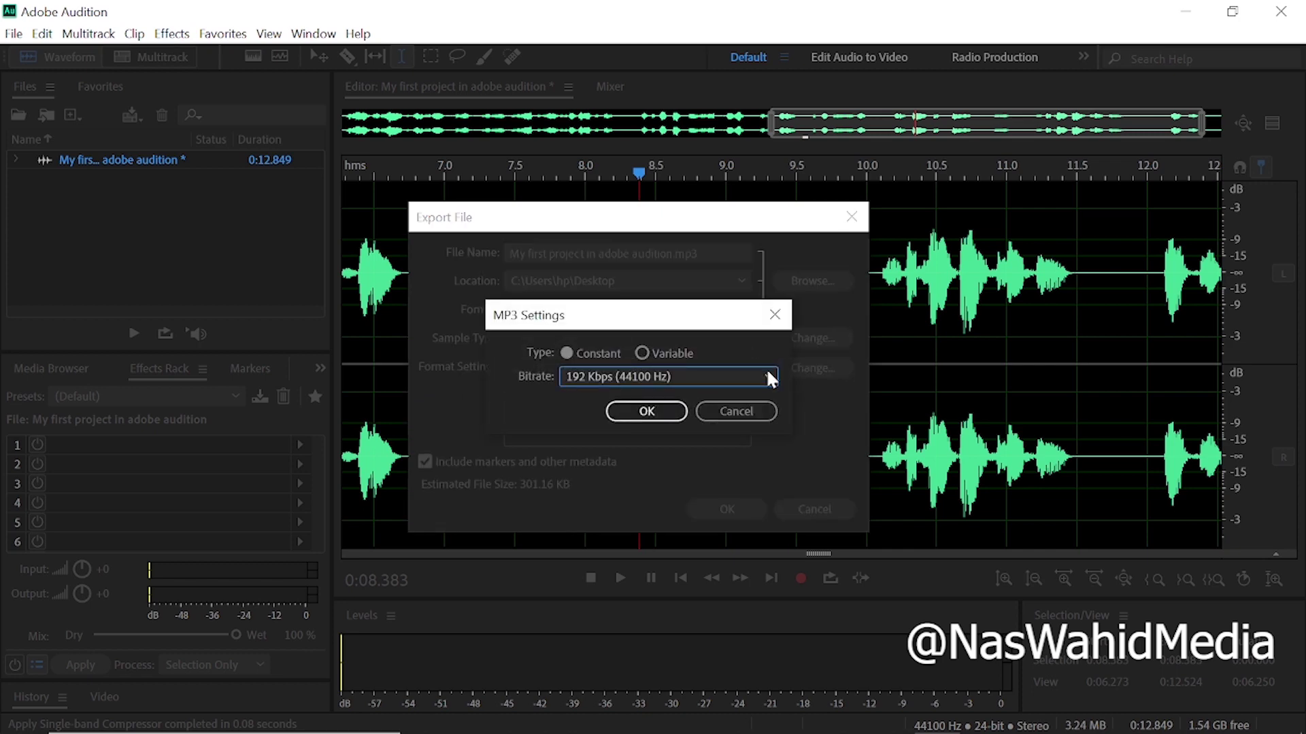
pyautogui.click(767, 374)
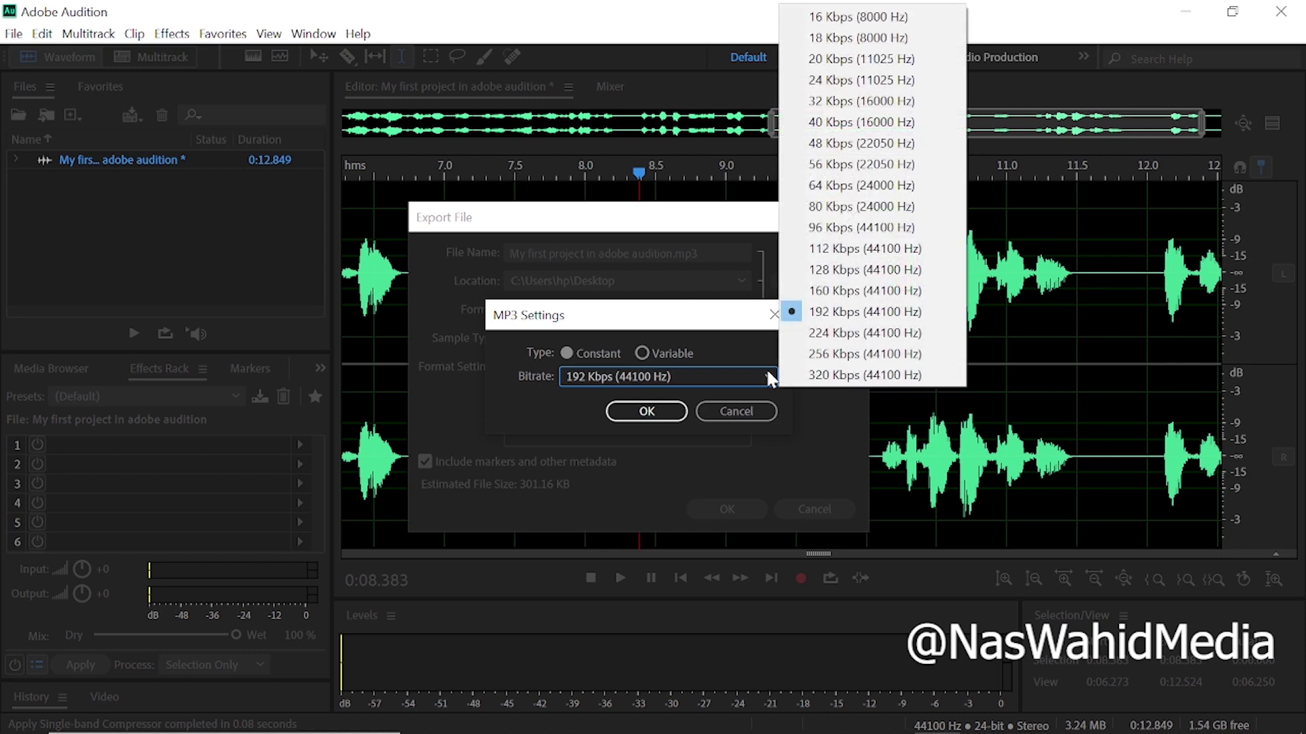
pyautogui.click(841, 270)
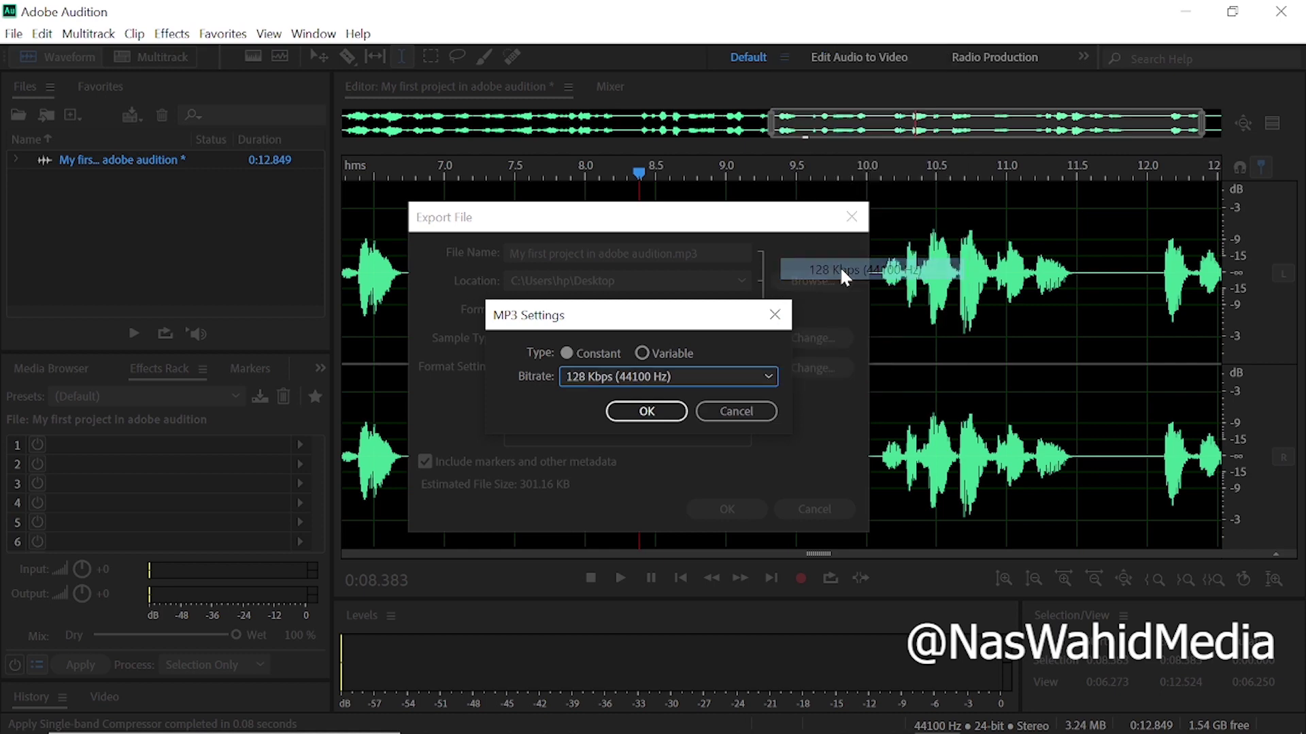
pyautogui.click(651, 412)
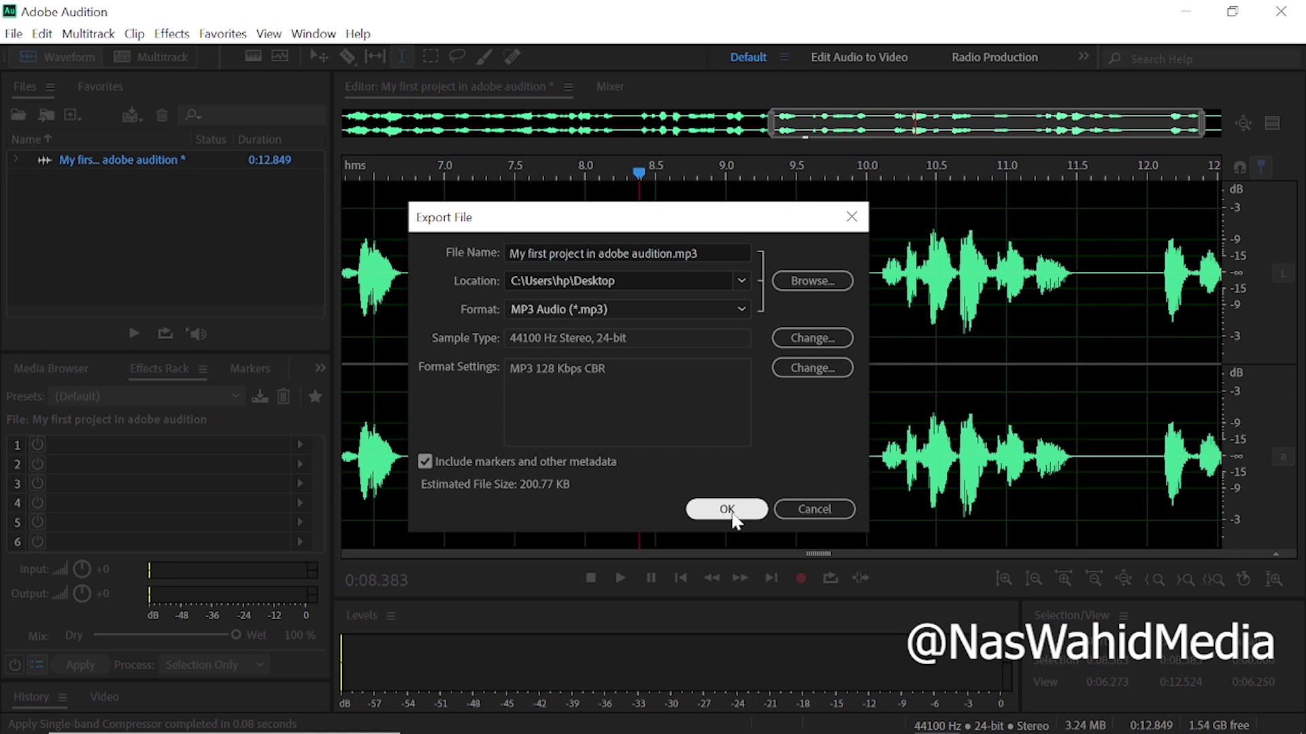
# Export the MP3 file, accepting the compressed format, and minimize the program to show the desktop.
pyautogui.click(729, 510)
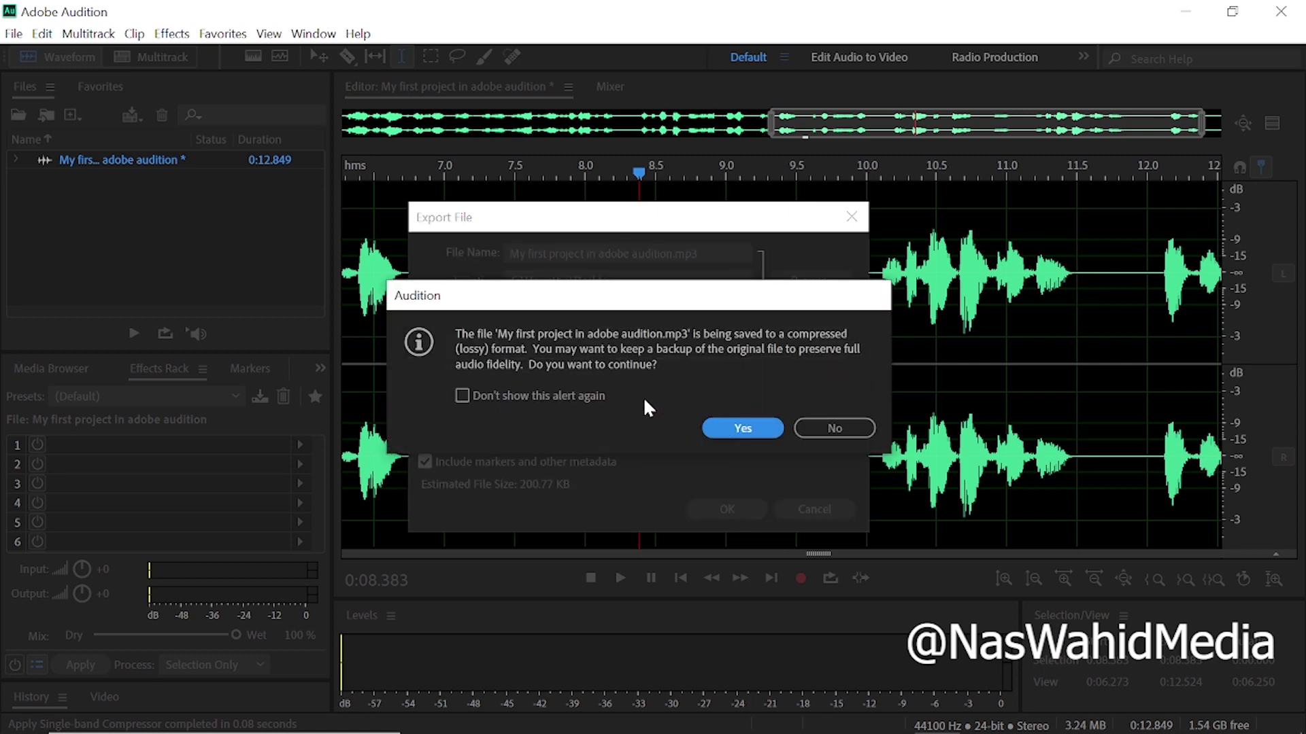
pyautogui.click(743, 430)
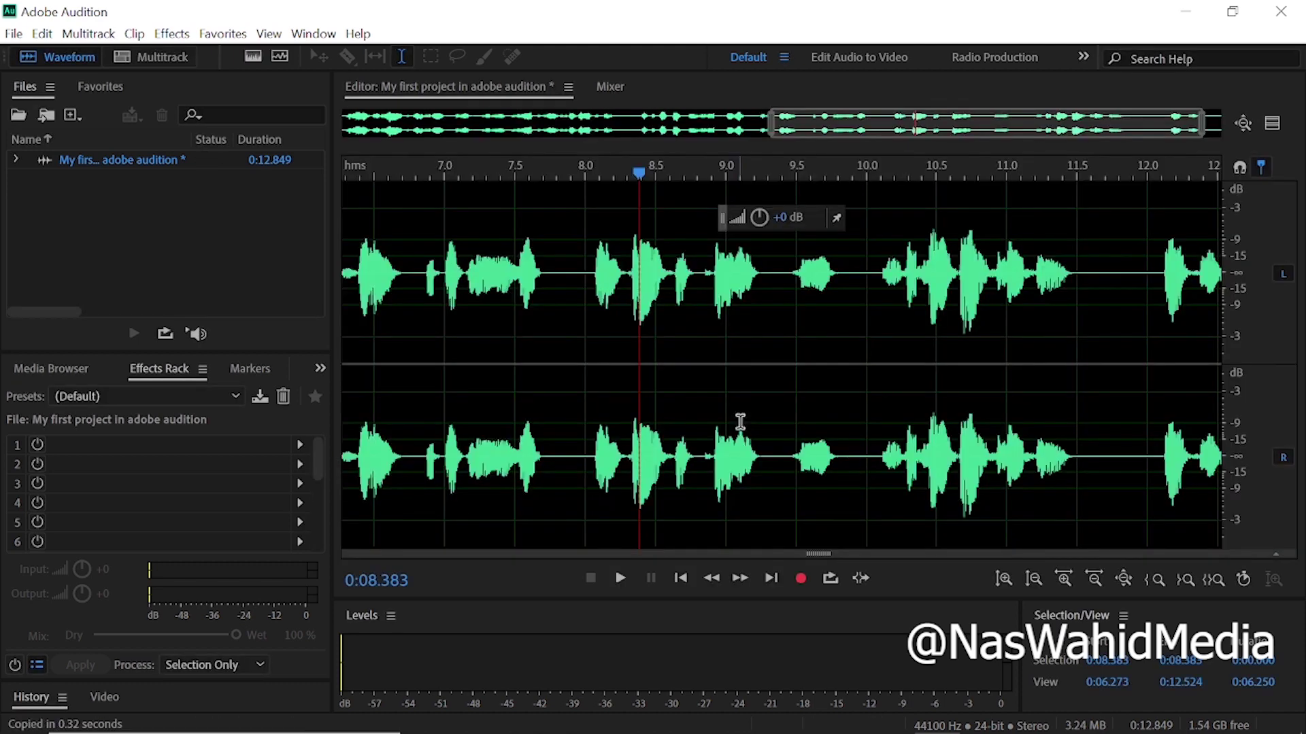
pyautogui.click(1185, 12)
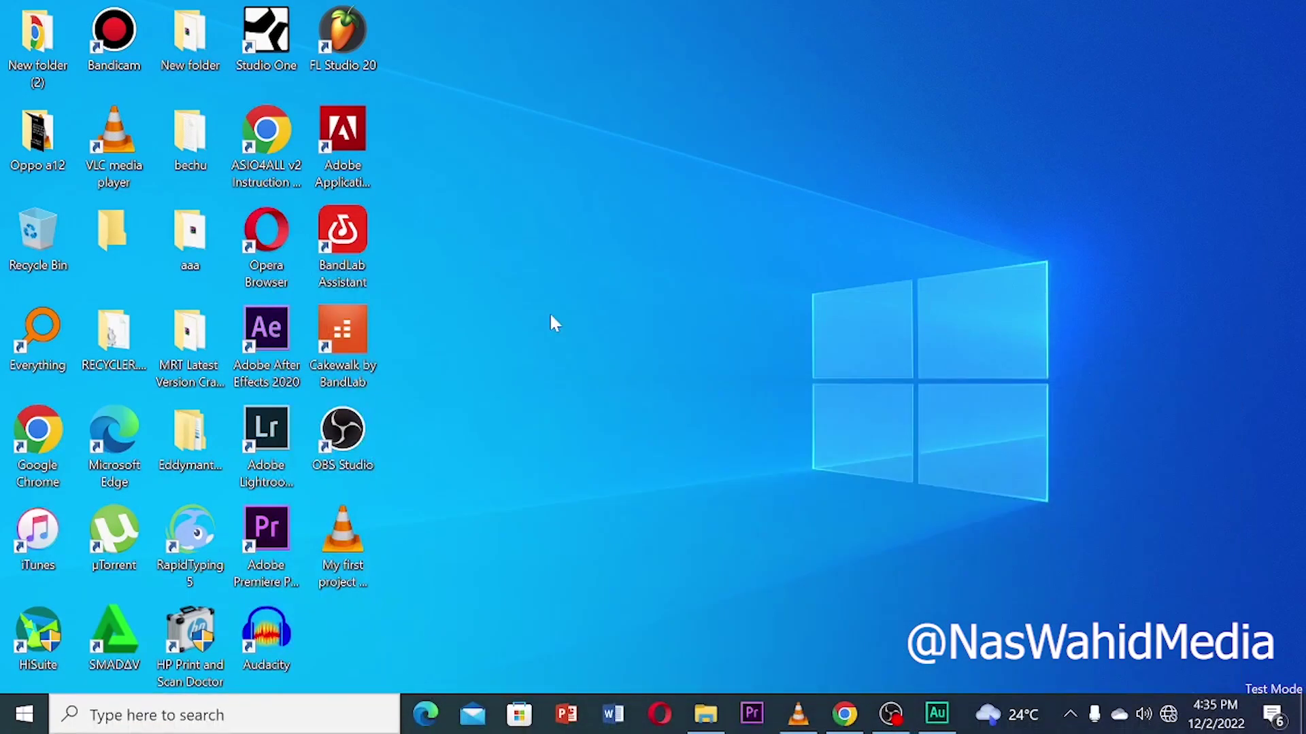
# Play the exported "My first project in adobe audition" file from the desktop in VLC media player and stop playback.
pyautogui.click(349, 544)
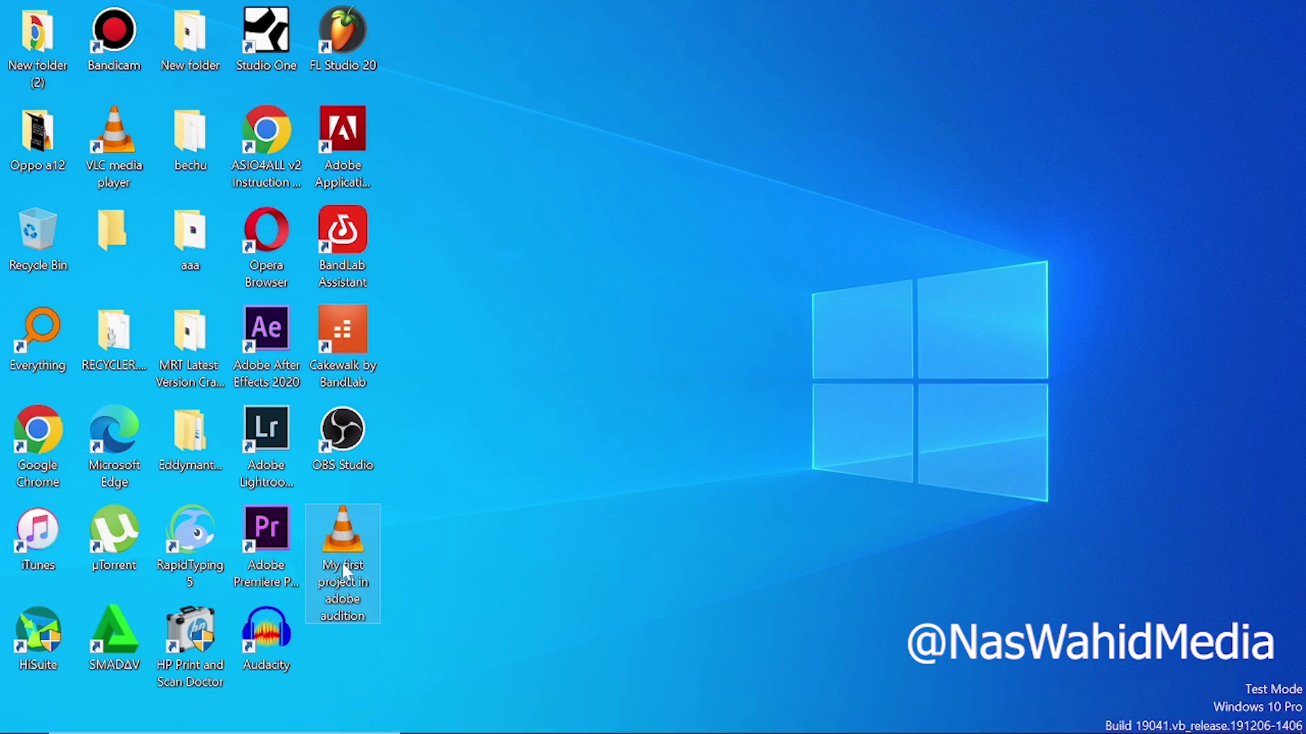
pyautogui.moveTo(340, 558)
pyautogui.doubleClick(334, 541)
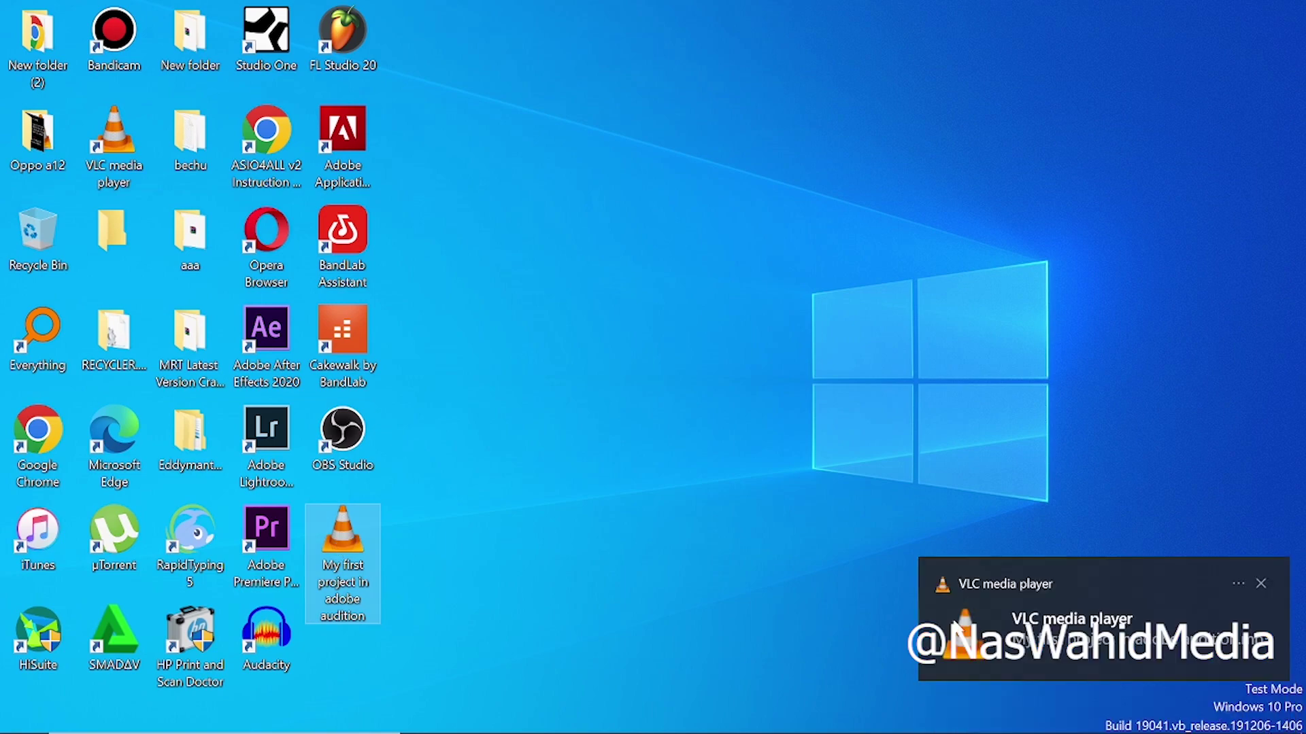
pyautogui.moveTo(865, 732)
pyautogui.click(768, 725)
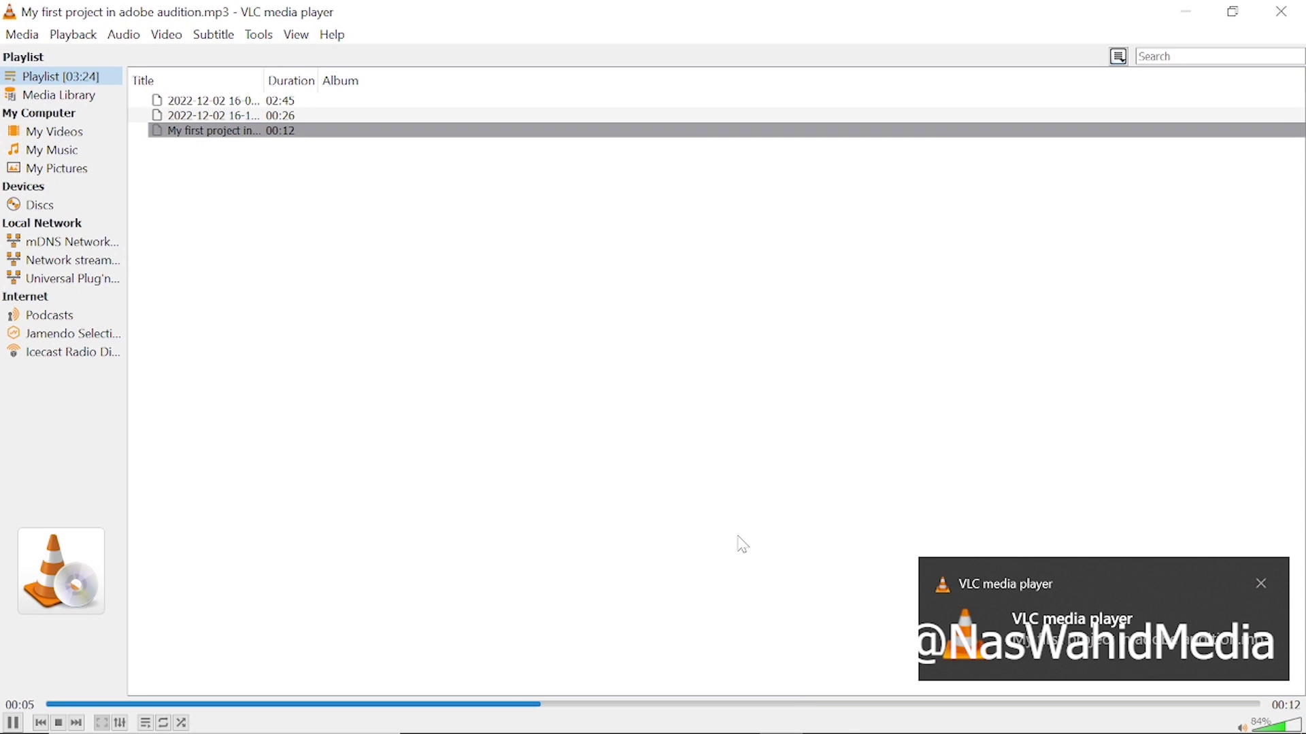
pyautogui.moveTo(748, 733)
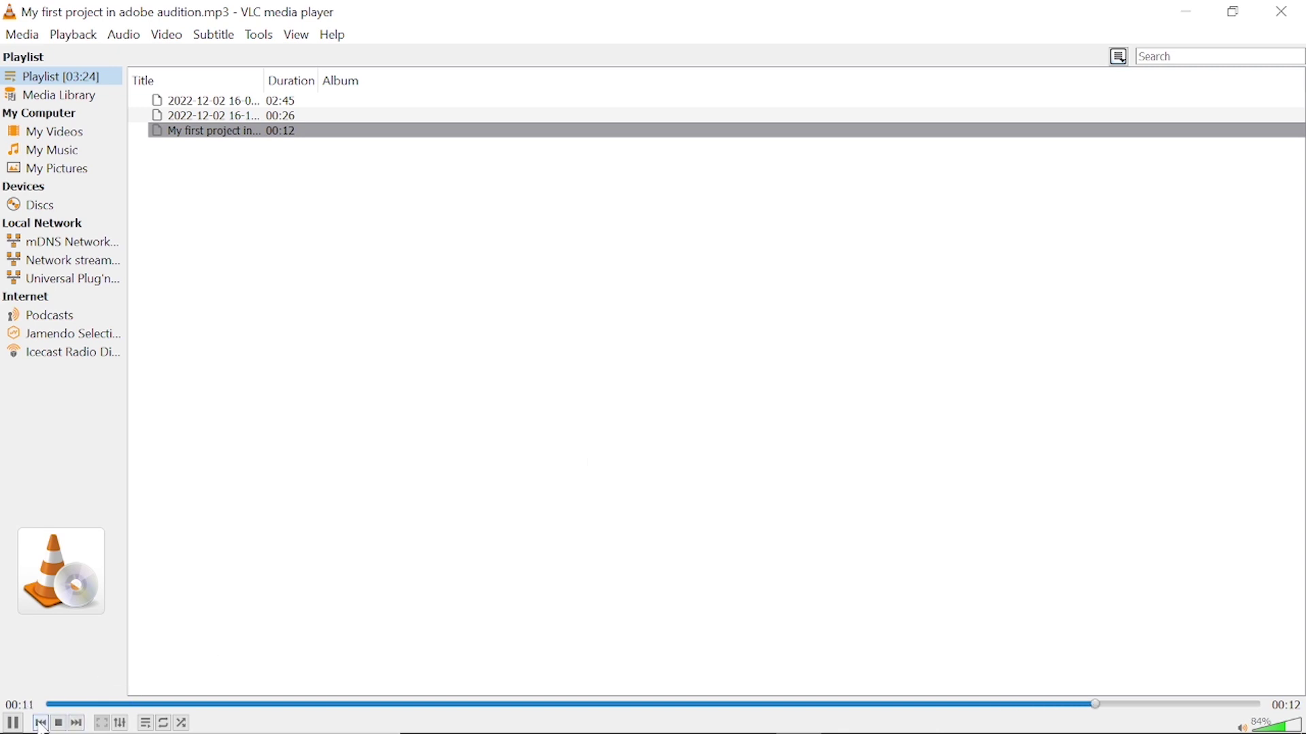
pyautogui.click(61, 723)
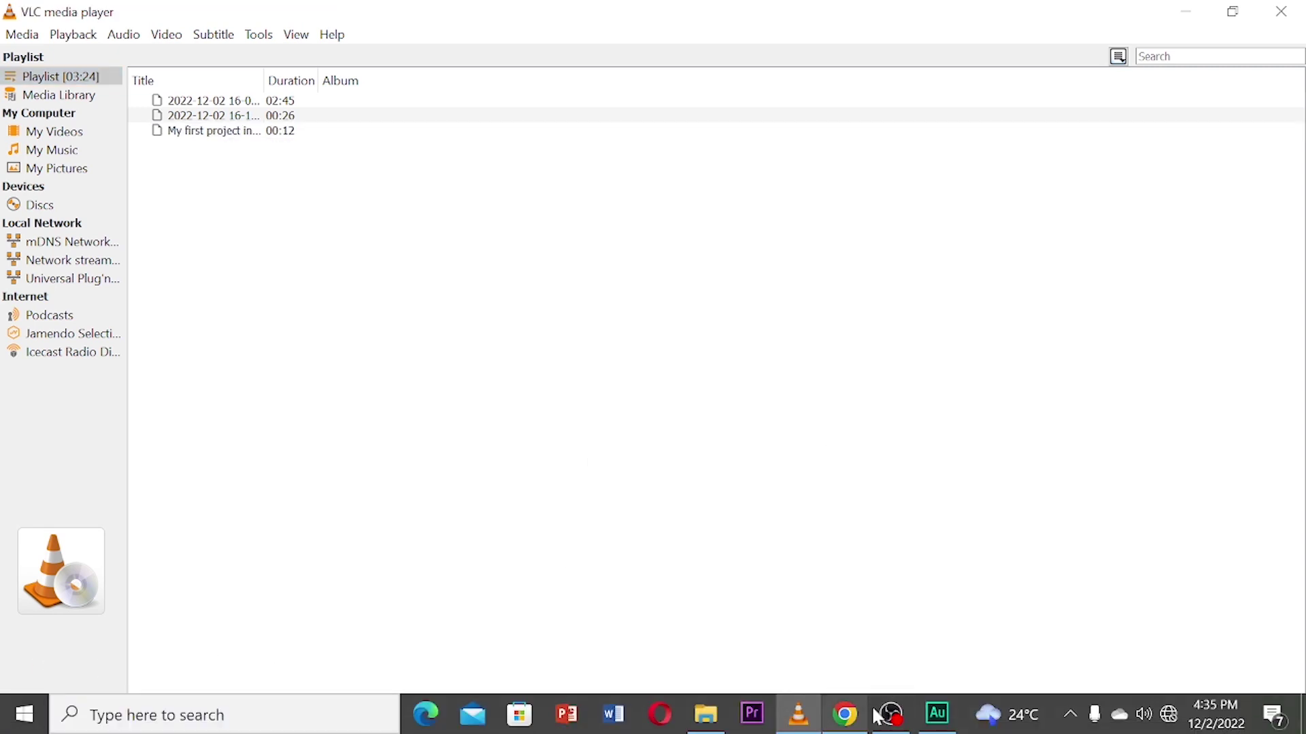
# Switch back to Adobe Audition and set up a new multitrack session named "My first audio music in adobe audition".
pyautogui.click(944, 716)
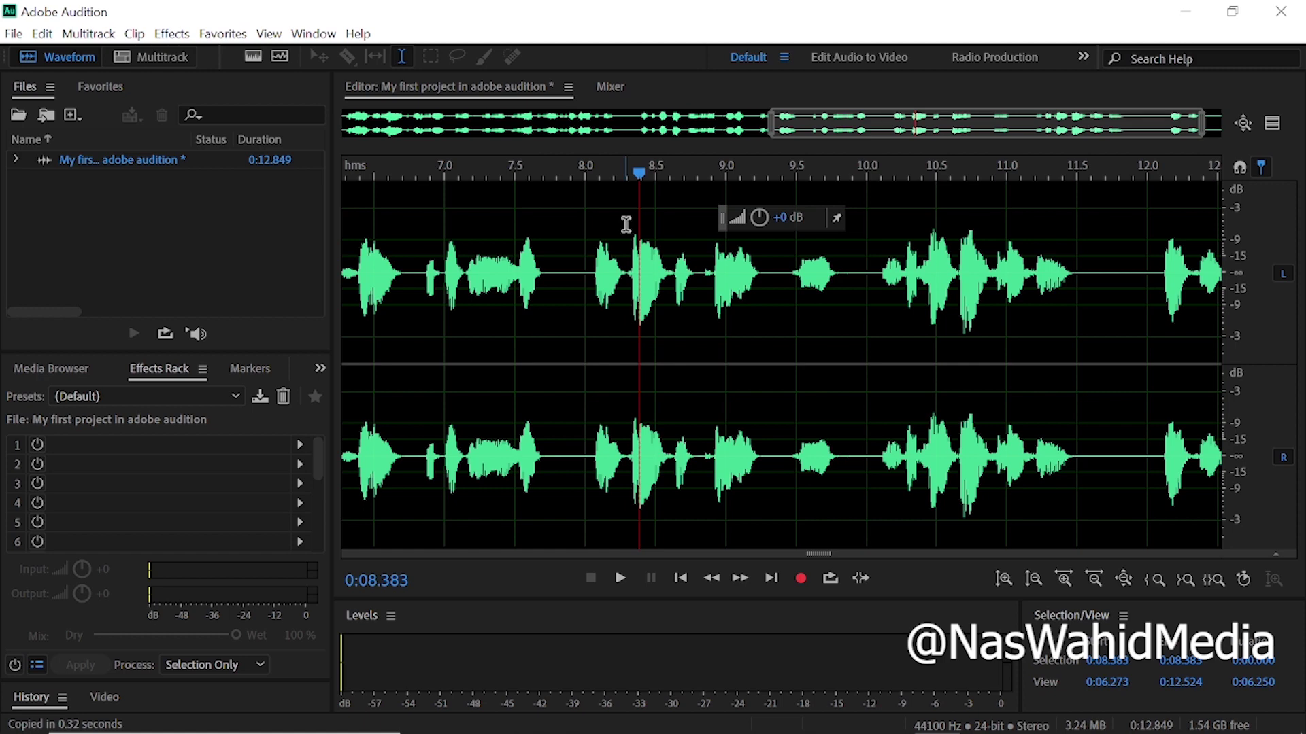
pyautogui.click(11, 38)
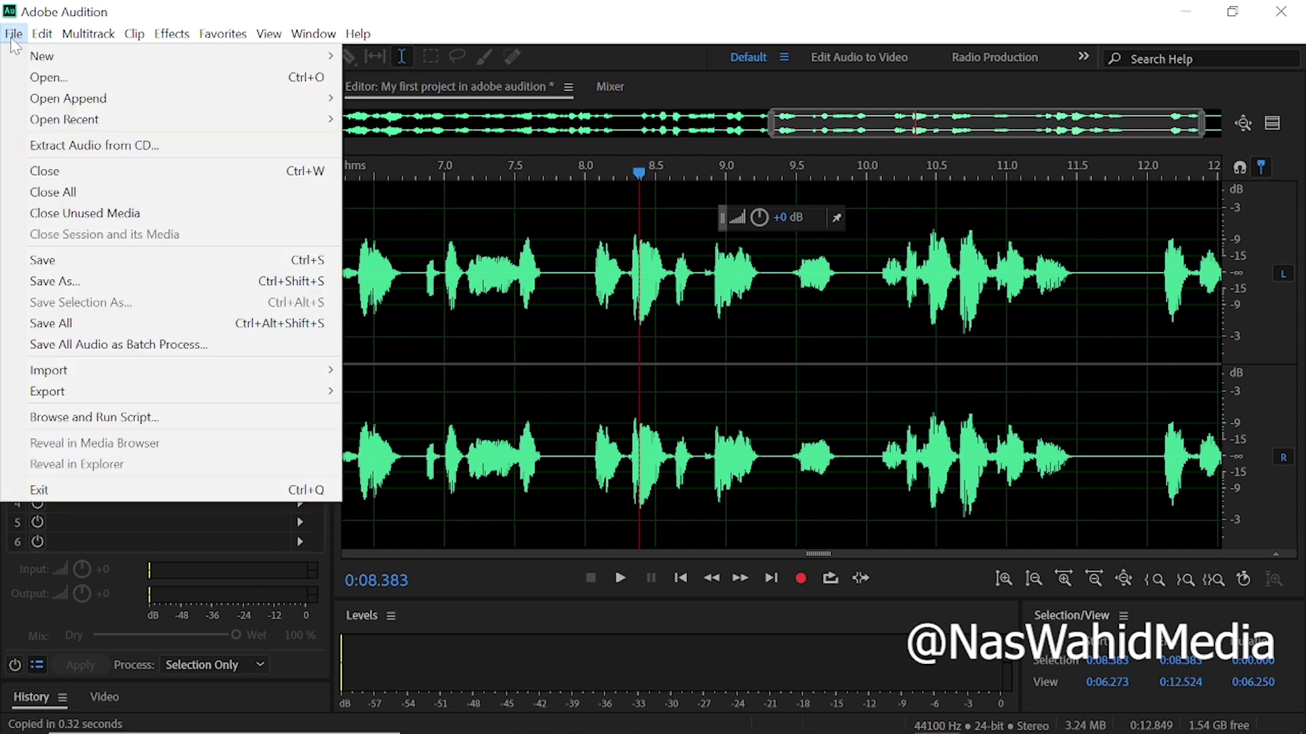
pyautogui.moveTo(91, 65)
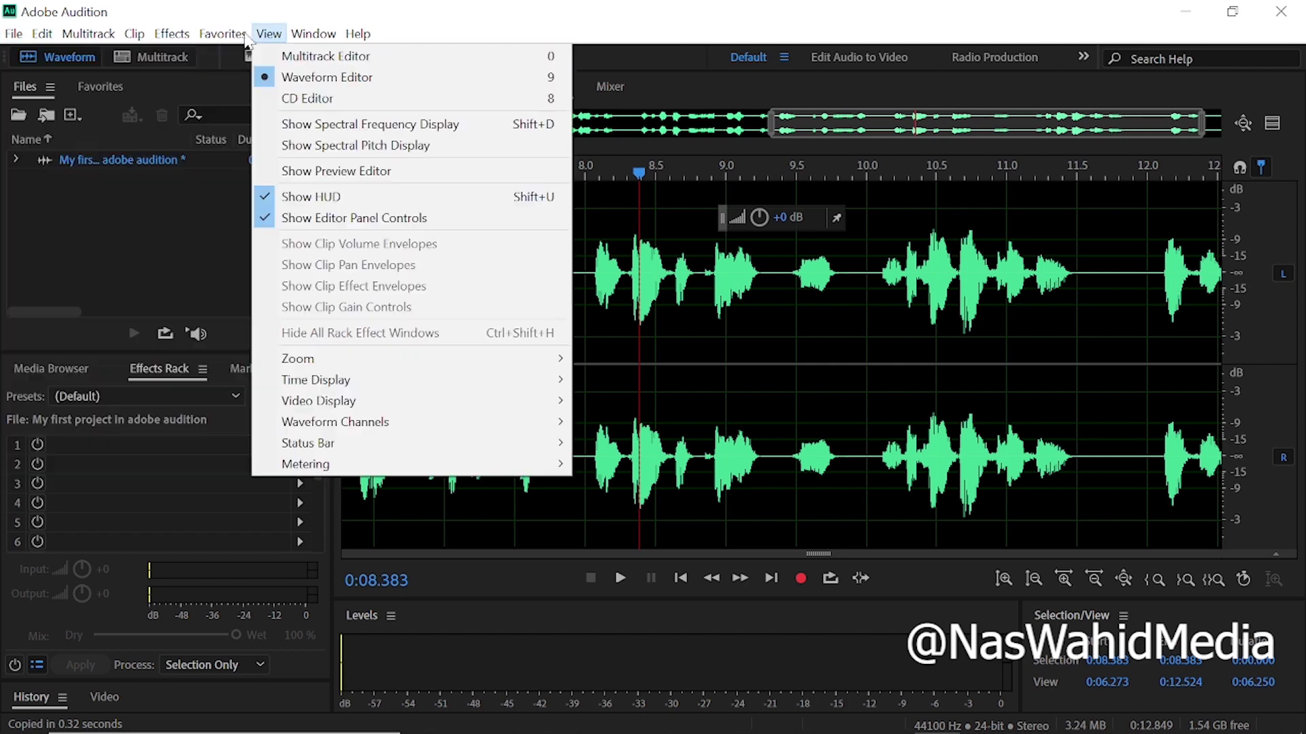
pyautogui.moveTo(76, 39)
pyautogui.moveTo(14, 33)
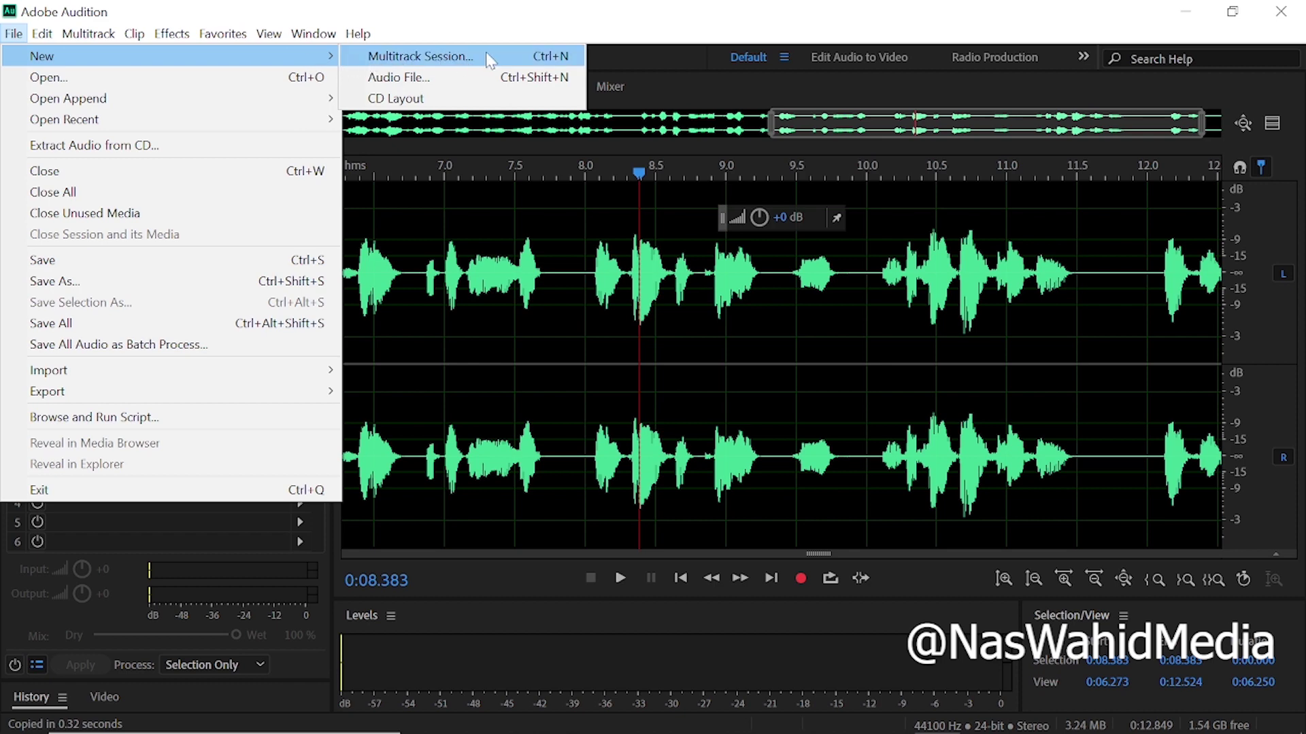
pyautogui.click(535, 60)
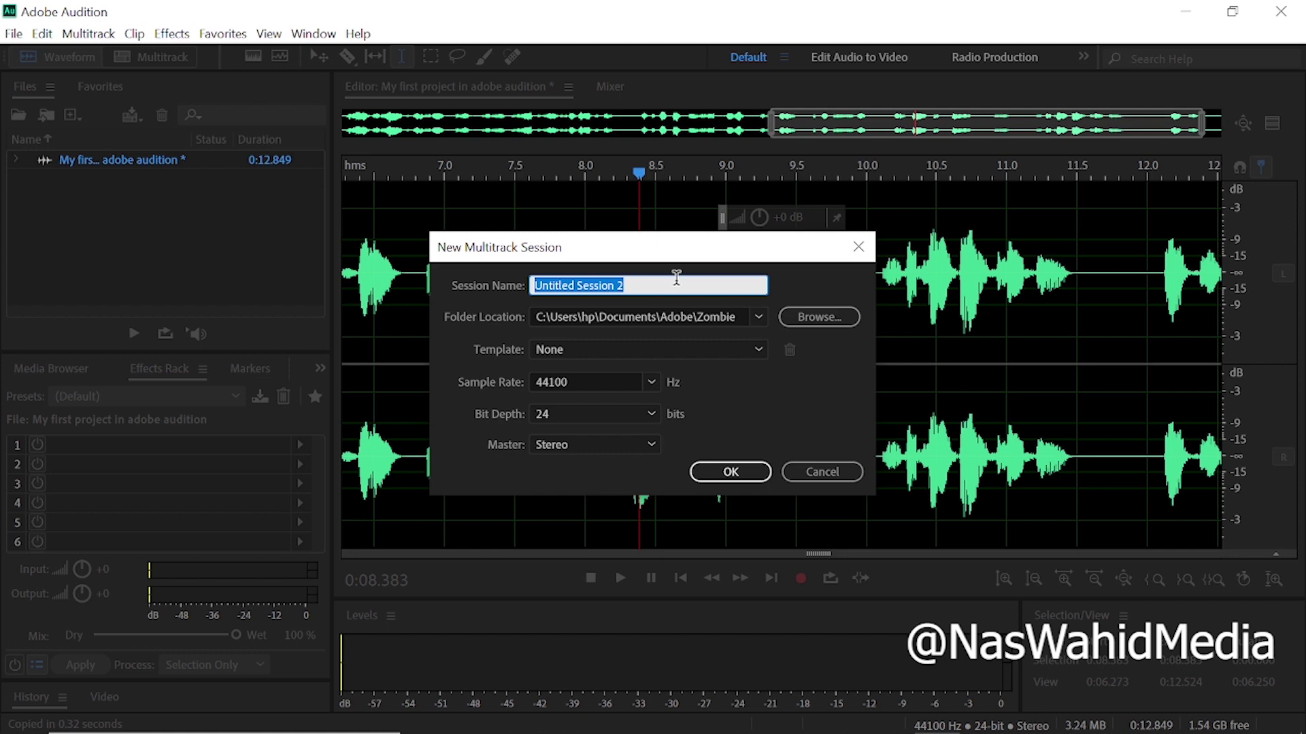
pyautogui.write('My fi')
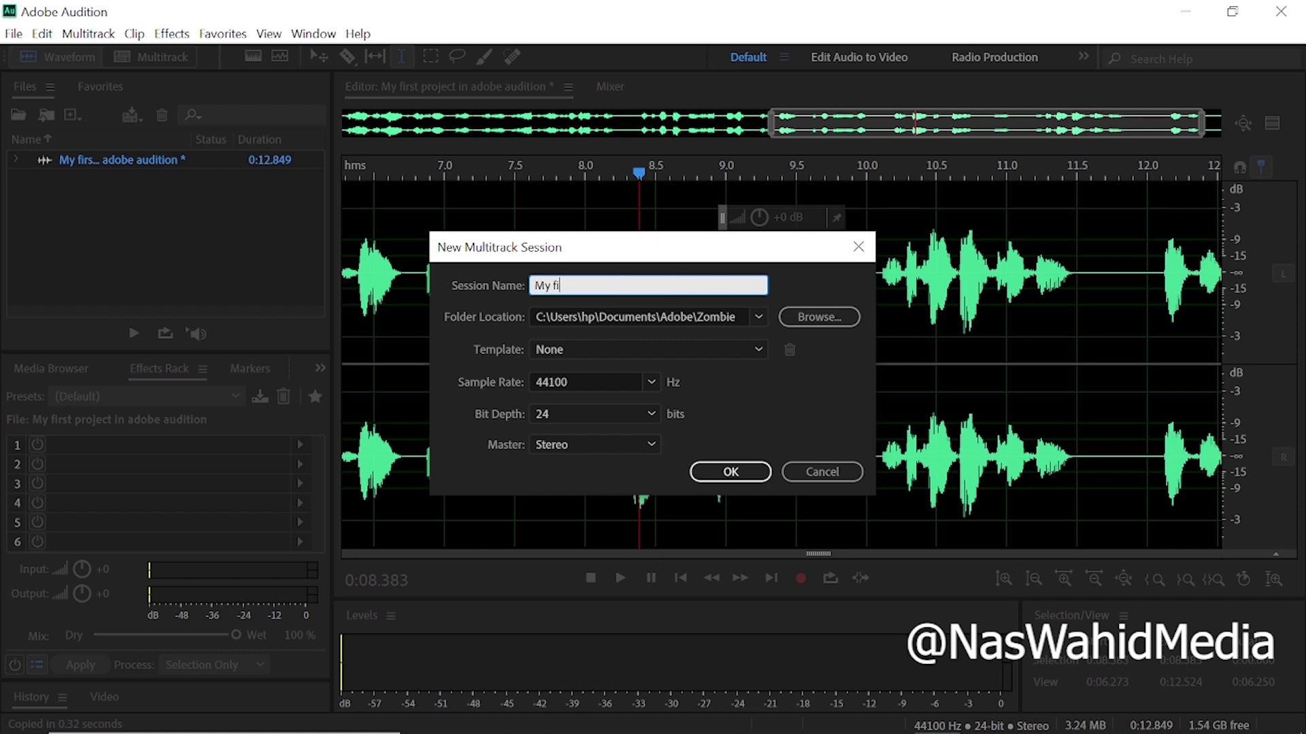
pyautogui.write('rst audion')
pyautogui.press('BackSpace')
pyautogui.write('music in adobe audition')
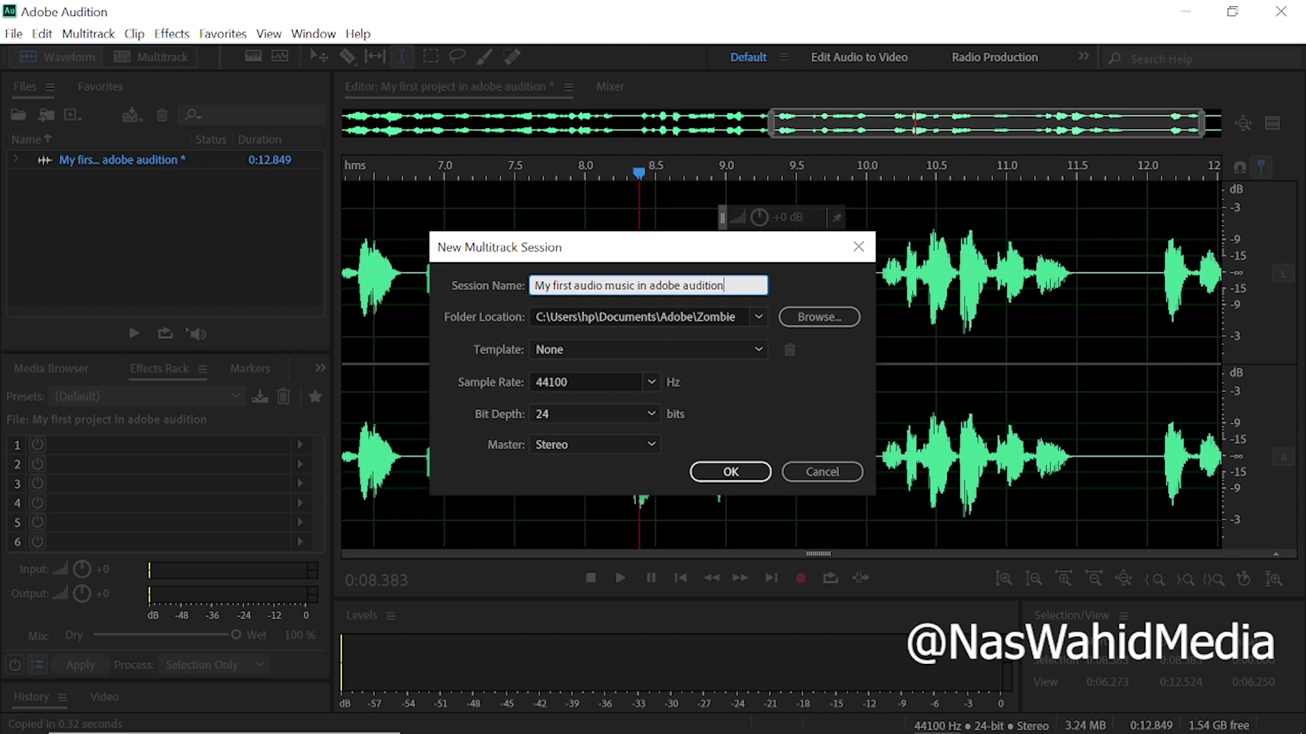
# Set the new session's folder location to the Desktop.
pyautogui.click(809, 325)
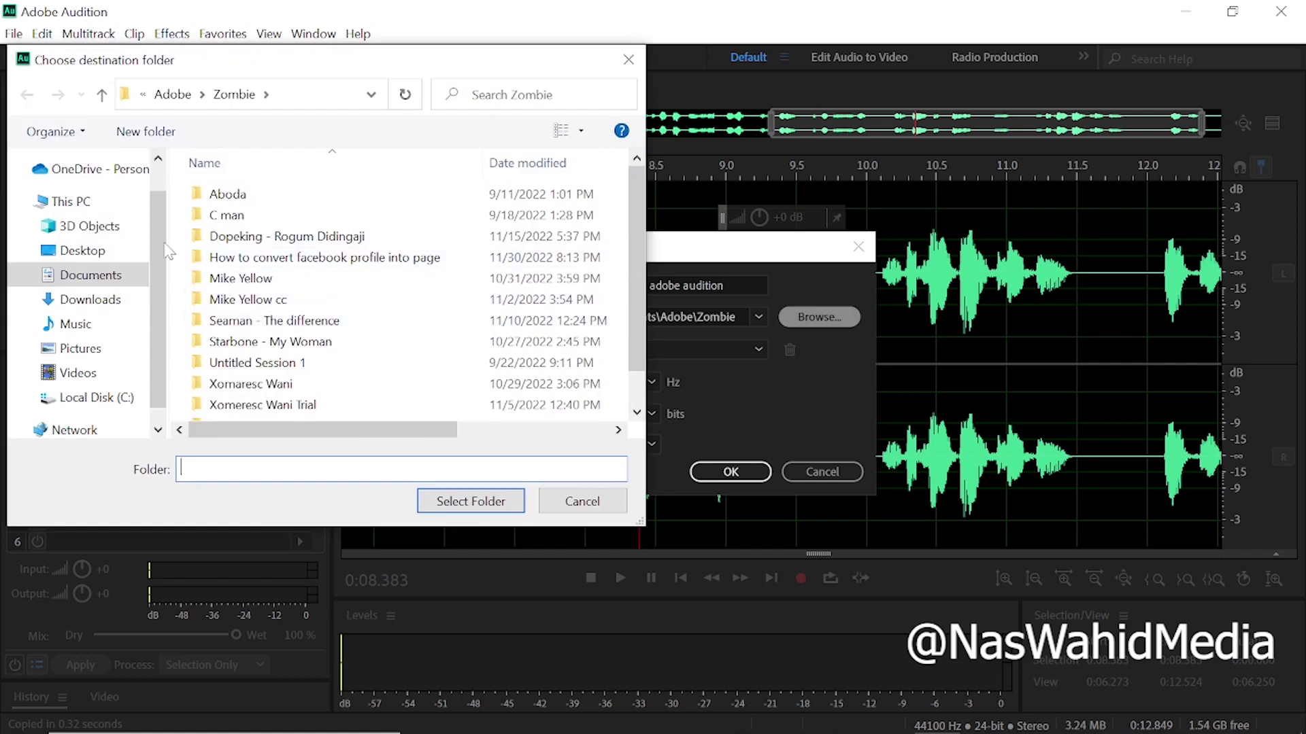
pyautogui.click(82, 250)
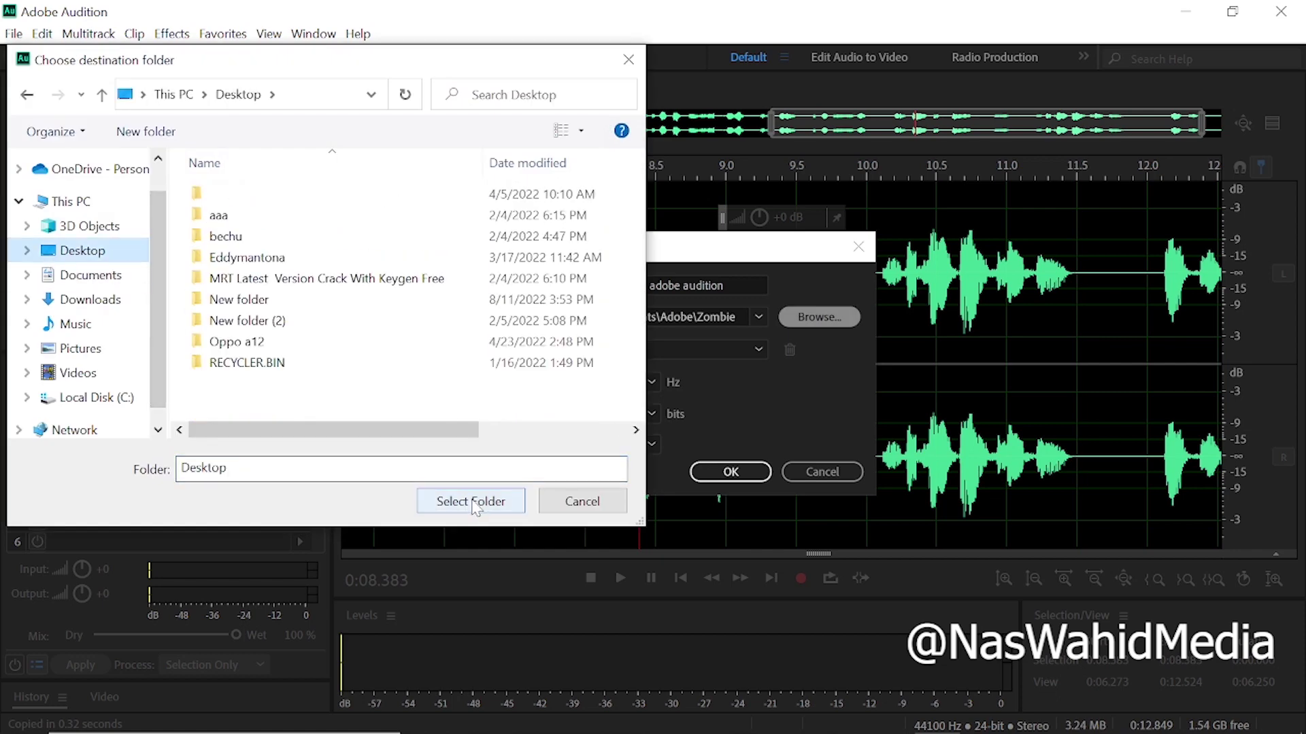
pyautogui.click(474, 503)
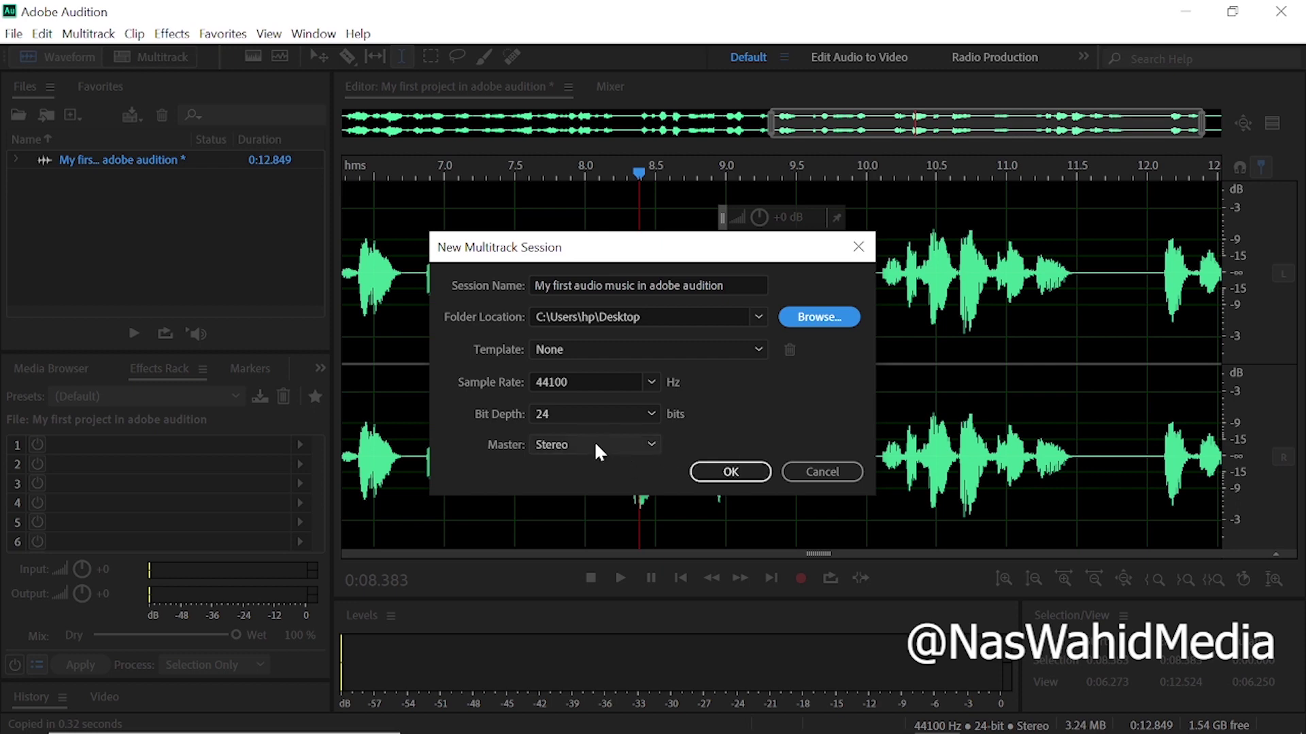
# Keep the master as Stereo and create the multitrack session.
pyautogui.click(578, 449)
pyautogui.click(577, 446)
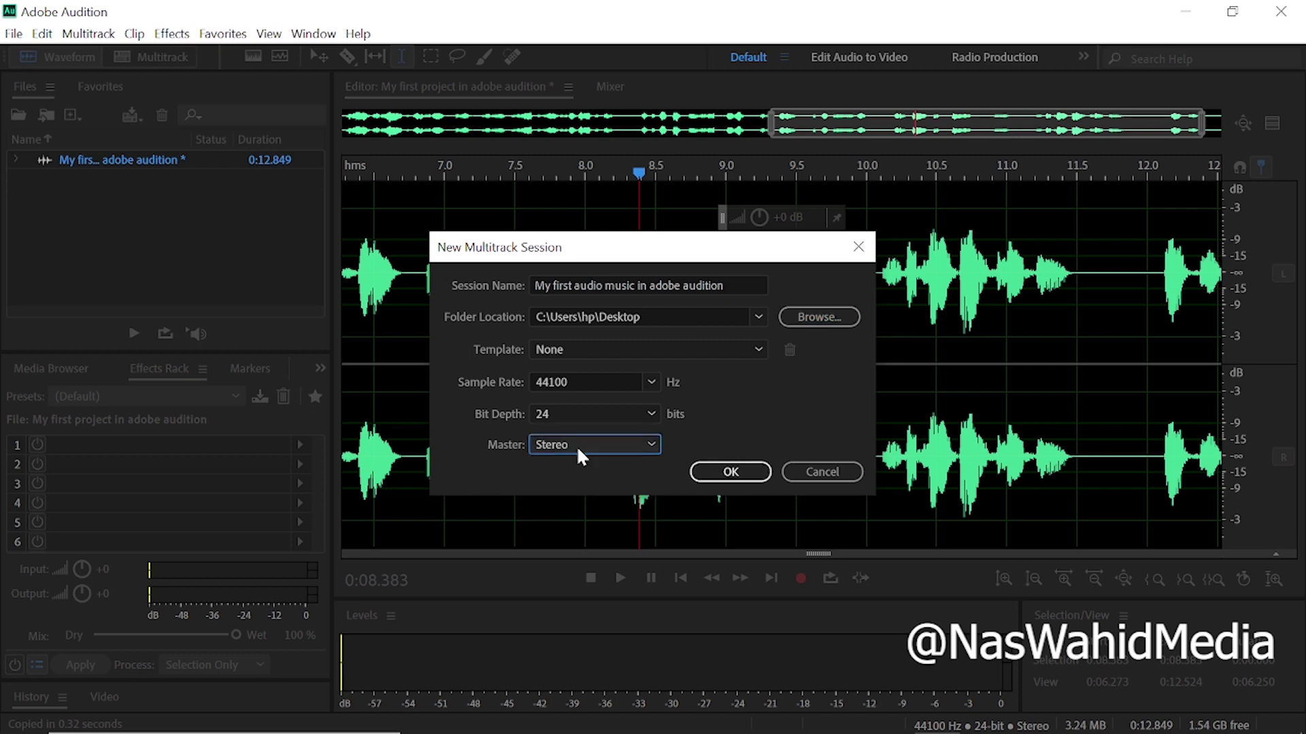
pyautogui.click(578, 448)
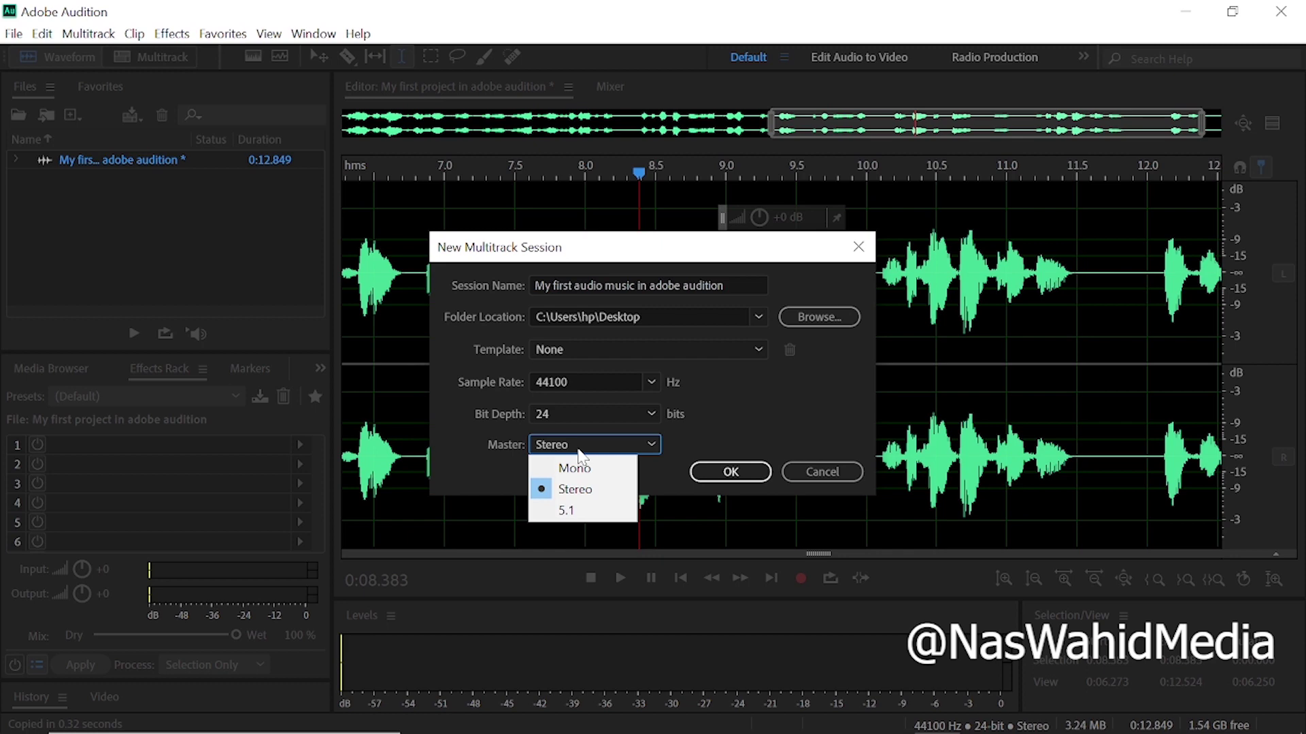
pyautogui.click(579, 452)
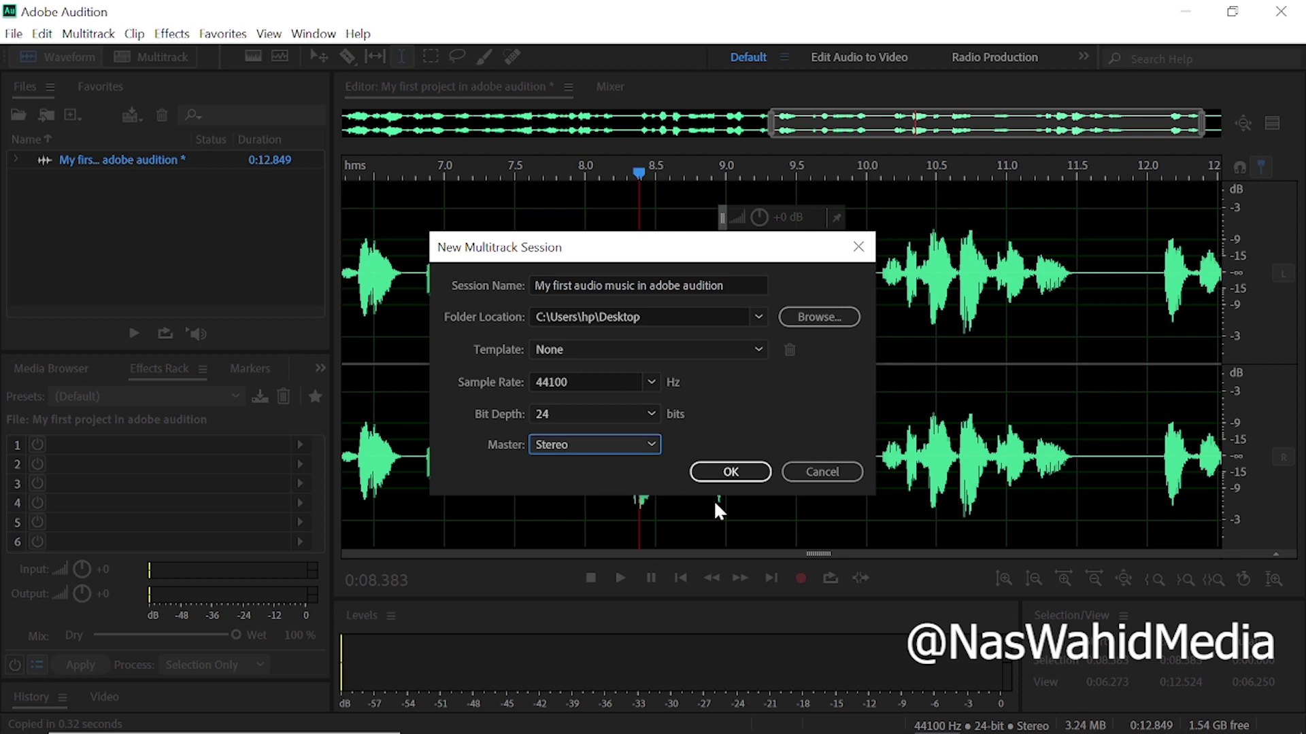
pyautogui.click(729, 473)
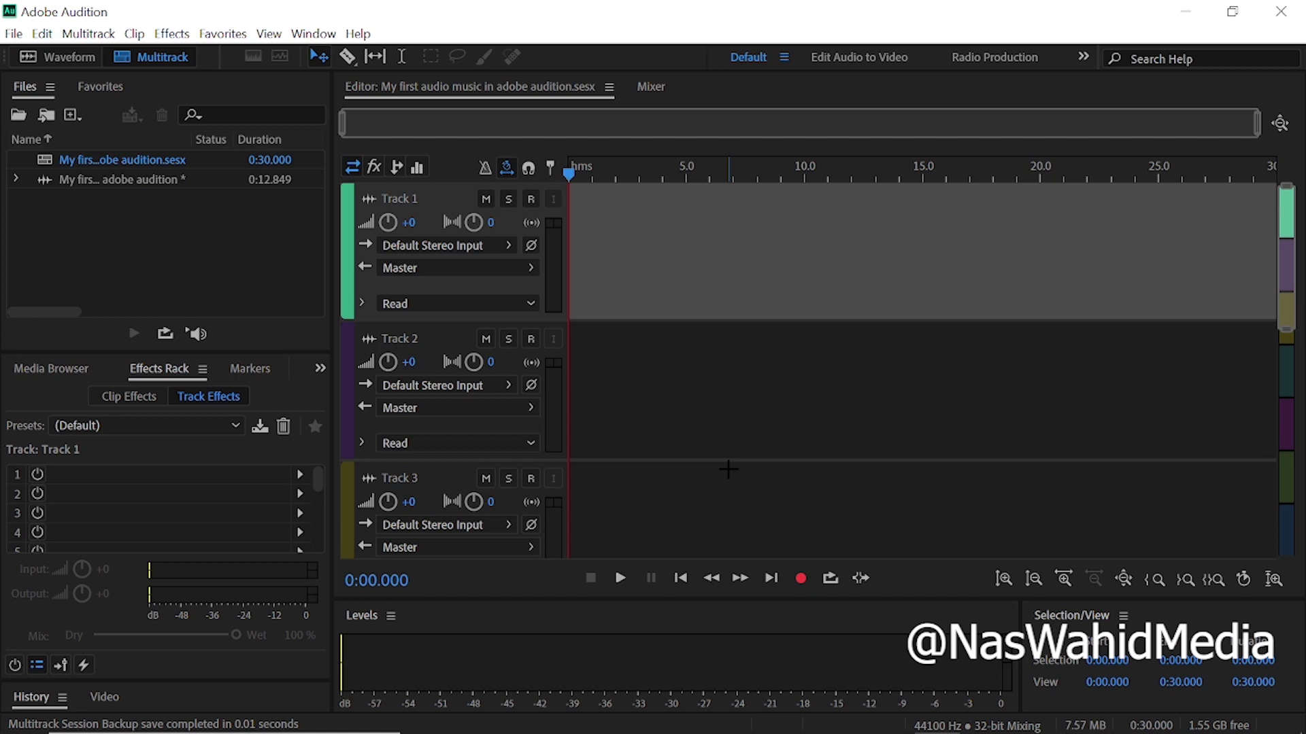
# Open the Audio Hardware preferences.
pyautogui.click(41, 35)
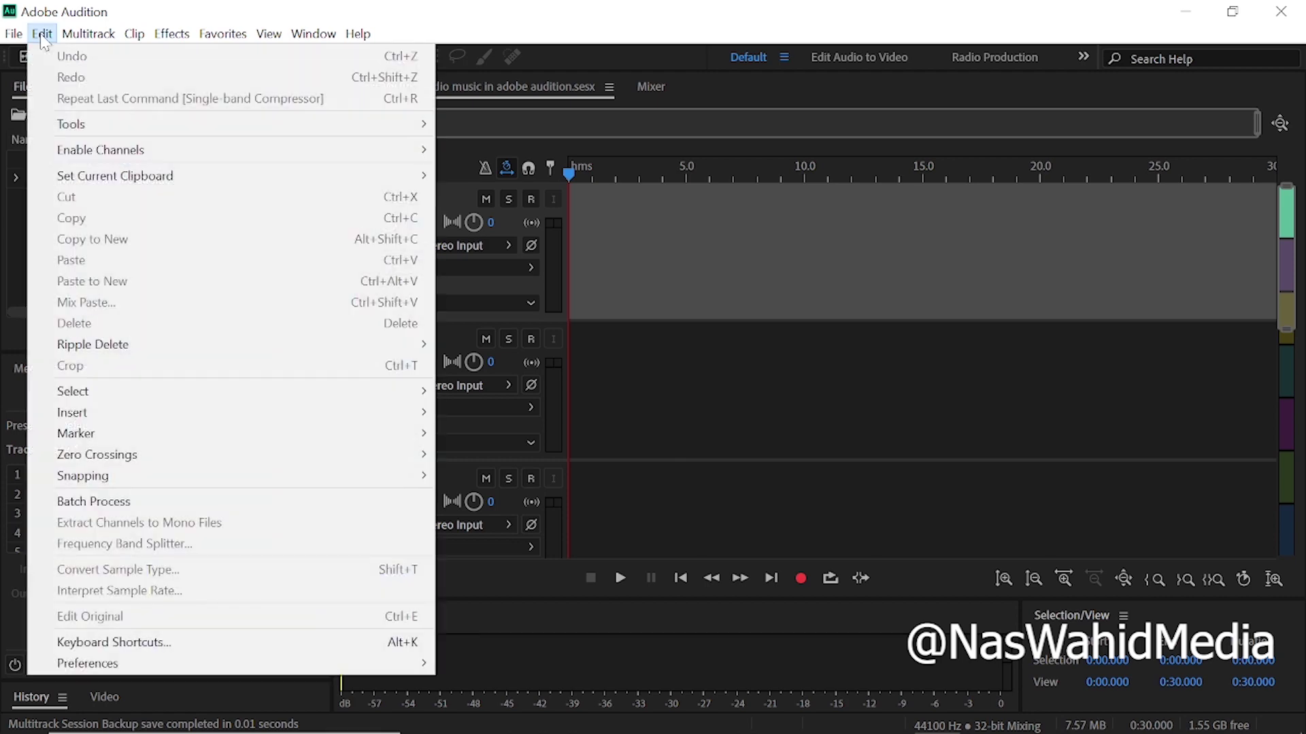
pyautogui.moveTo(136, 666)
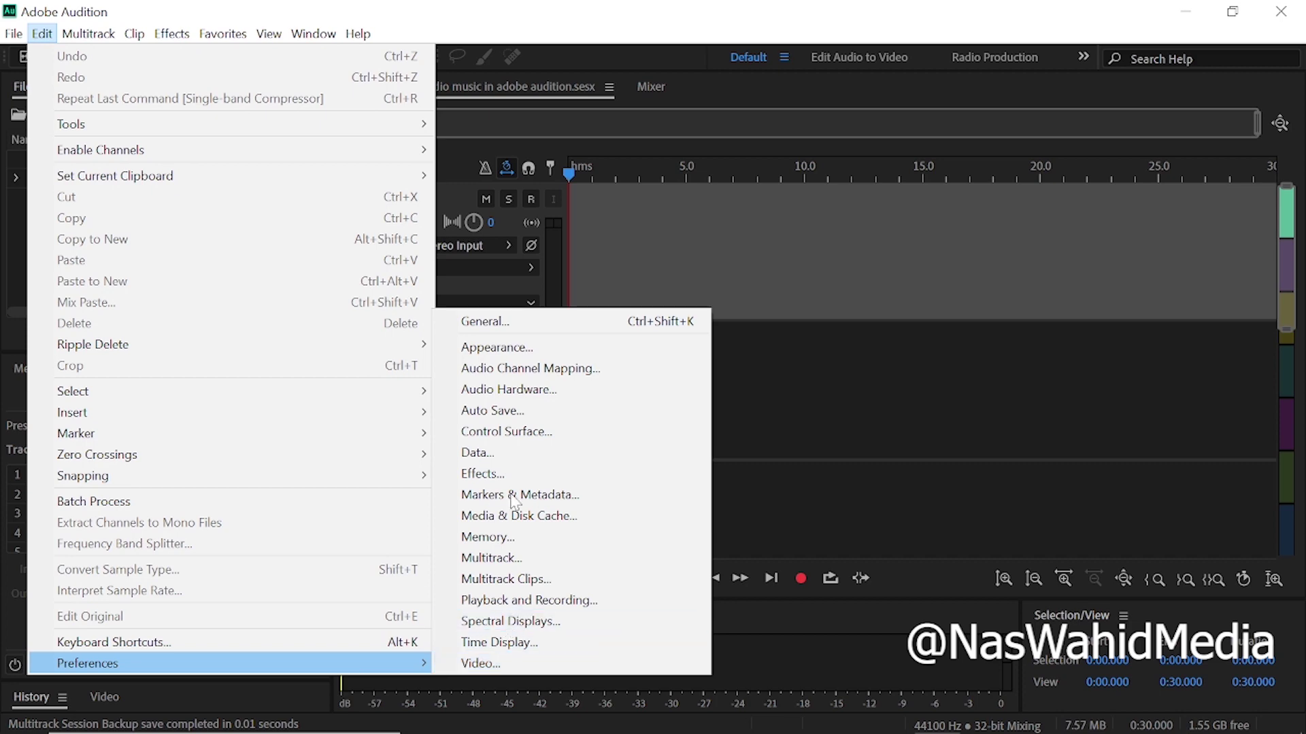
pyautogui.click(526, 394)
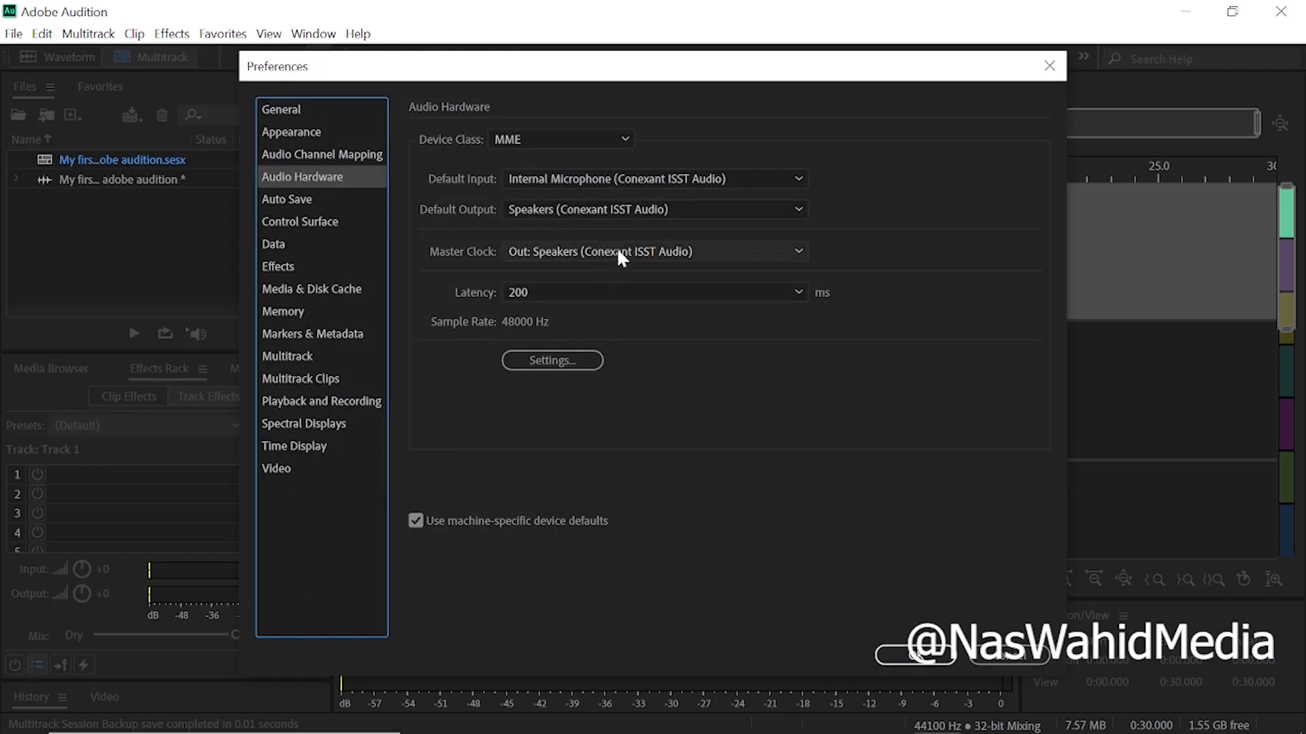
# Try the ASIO device class, accepting the device change, and look through its available devices without picking another one.
pyautogui.click(613, 142)
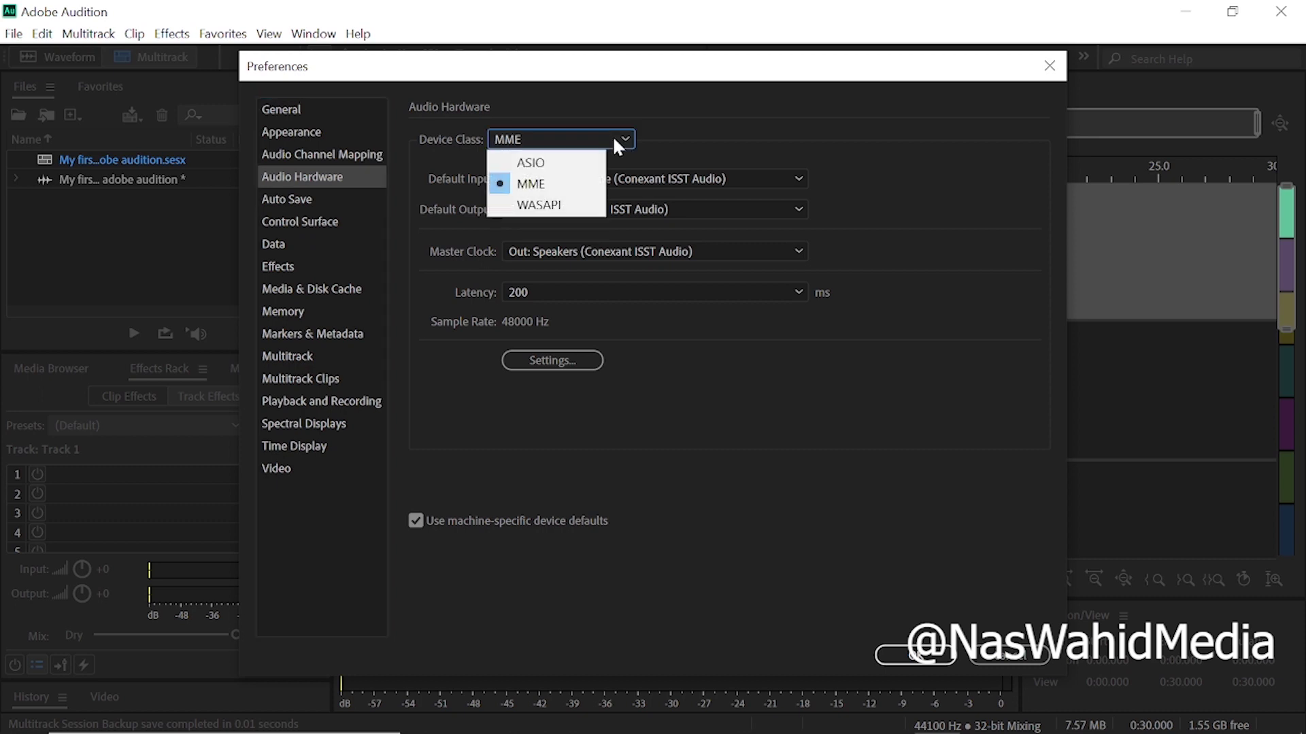
pyautogui.click(564, 165)
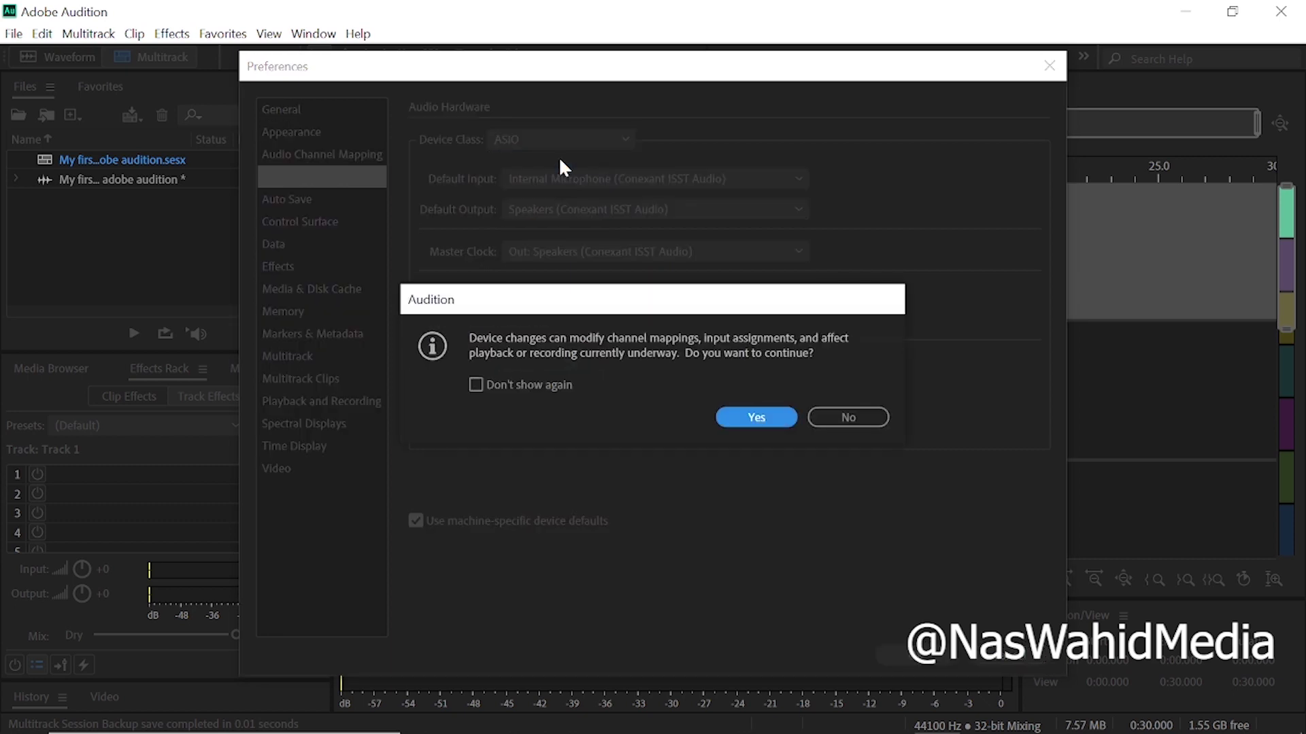
pyautogui.click(754, 420)
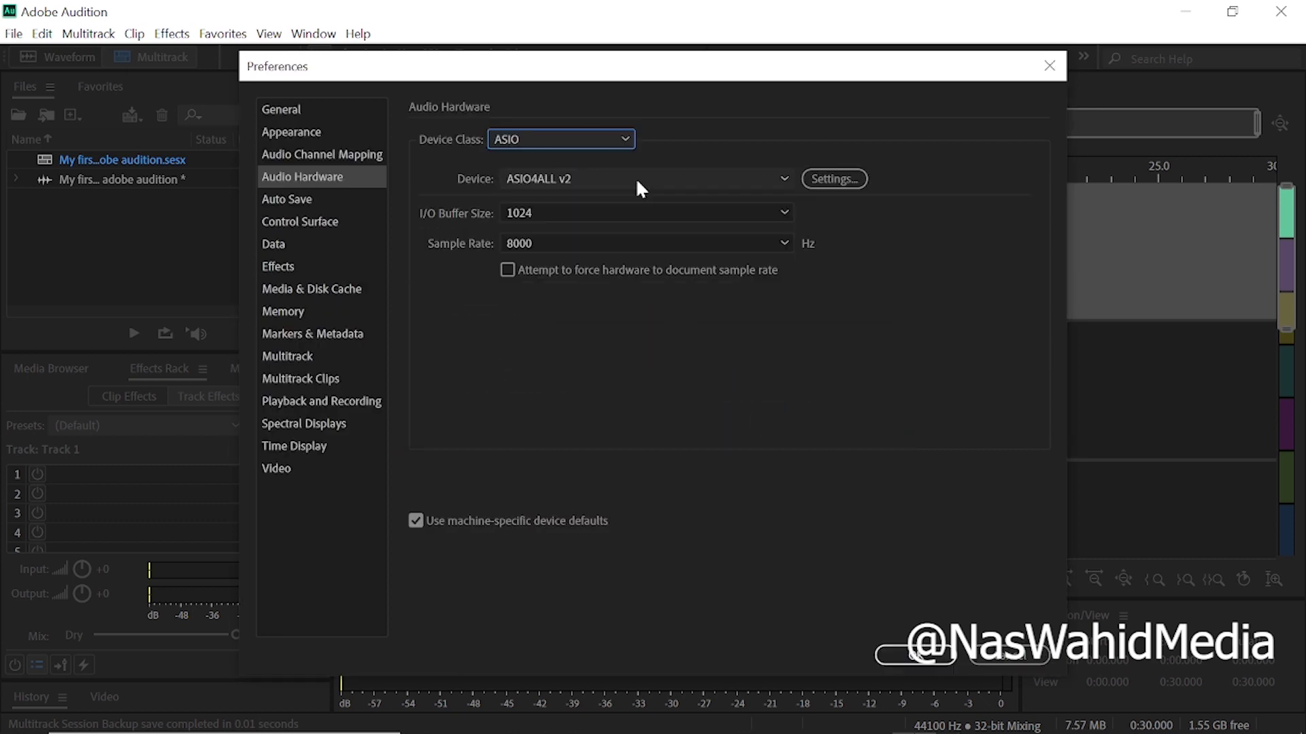
pyautogui.click(583, 179)
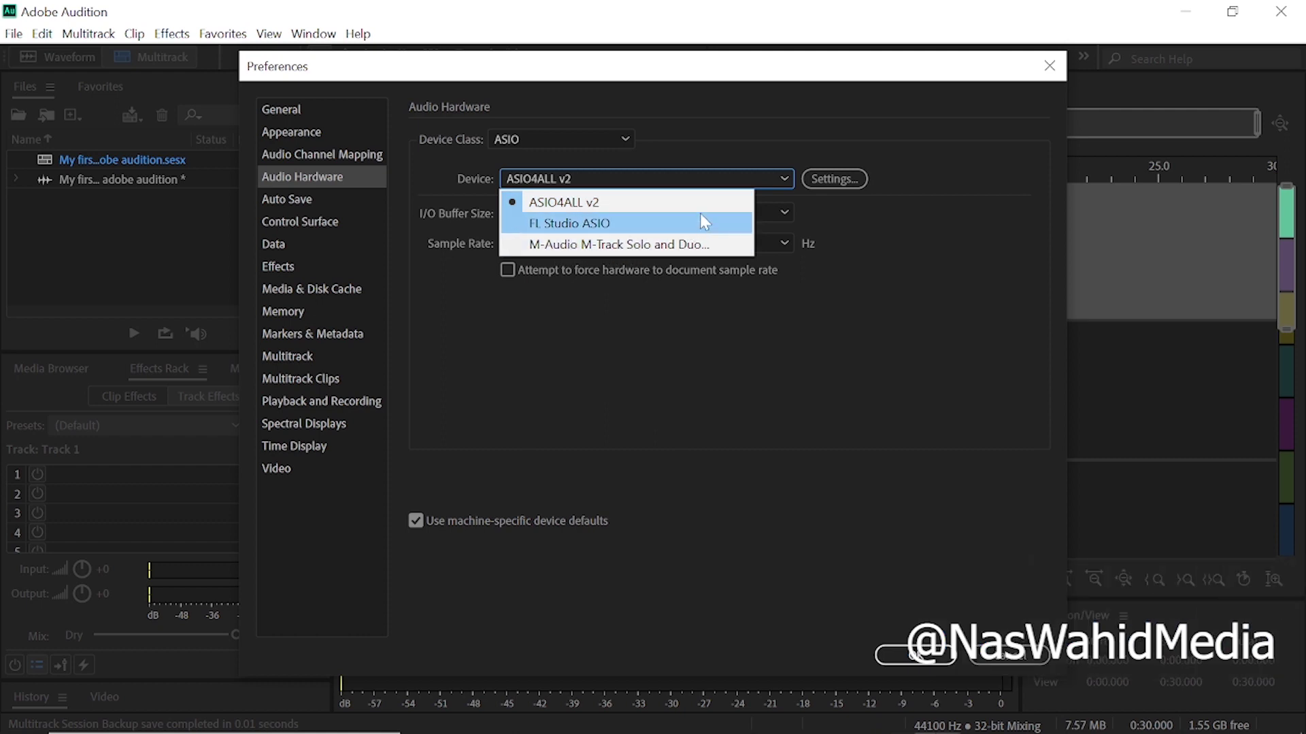
pyautogui.click(833, 73)
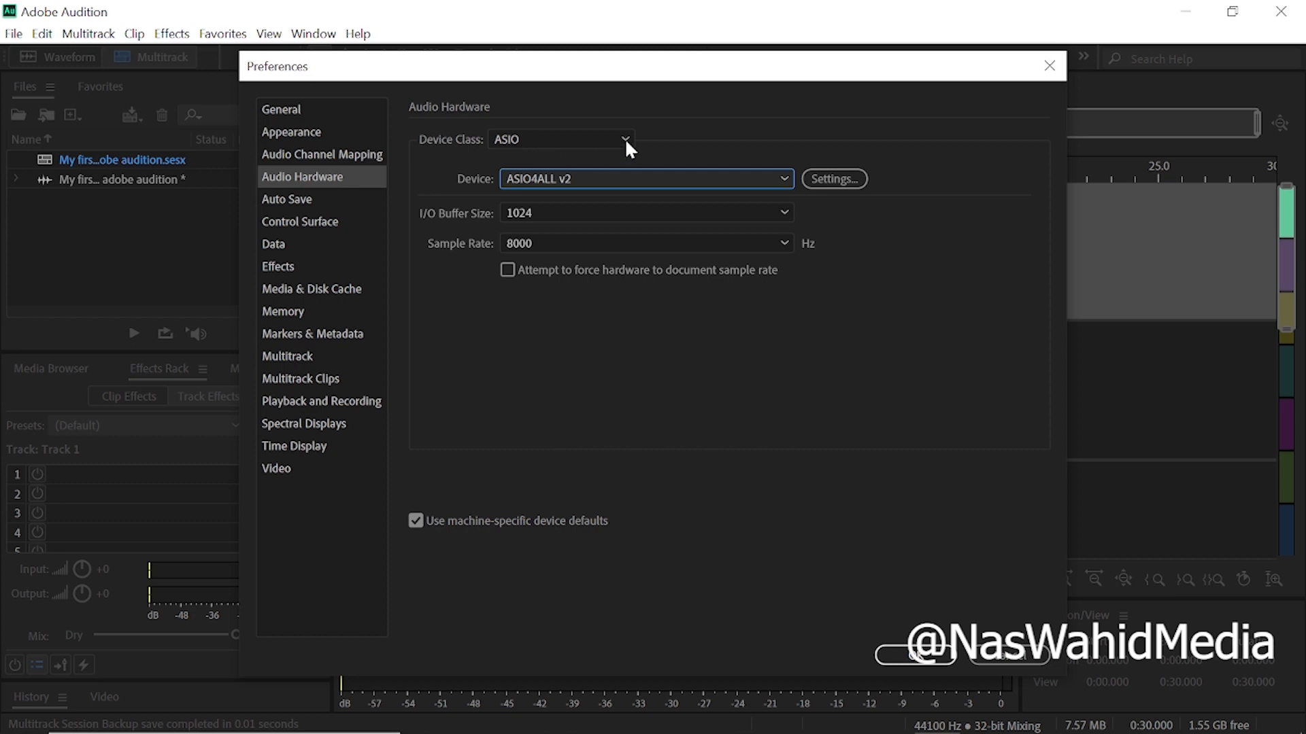
# Set the audio device class back to MME, accepting the device change.
pyautogui.click(591, 137)
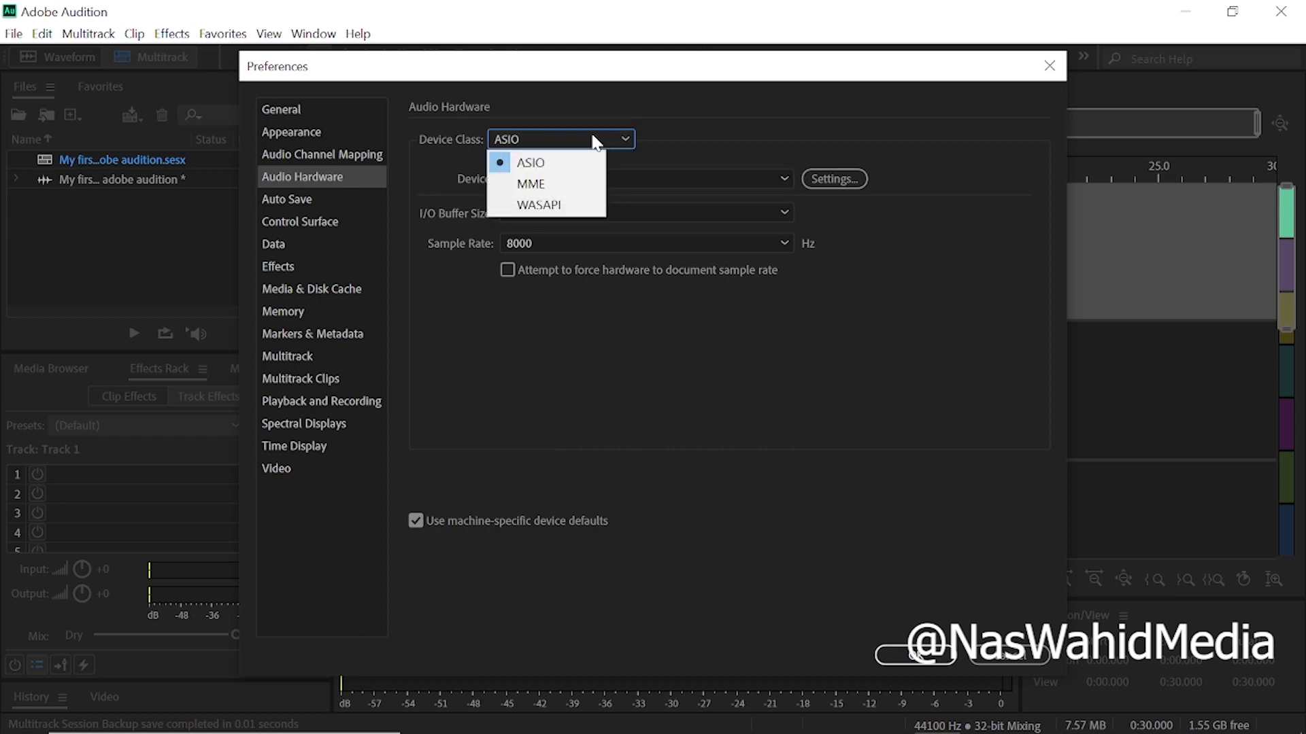
pyautogui.click(565, 183)
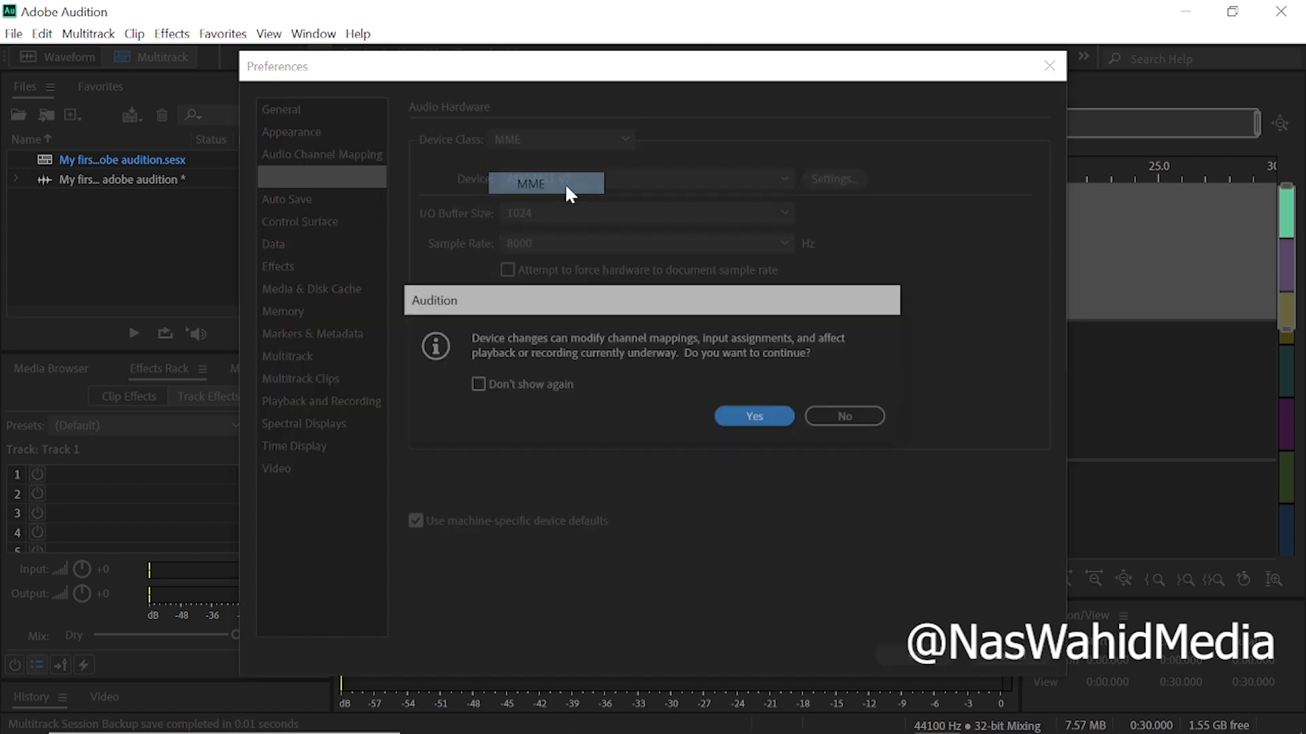
pyautogui.click(769, 426)
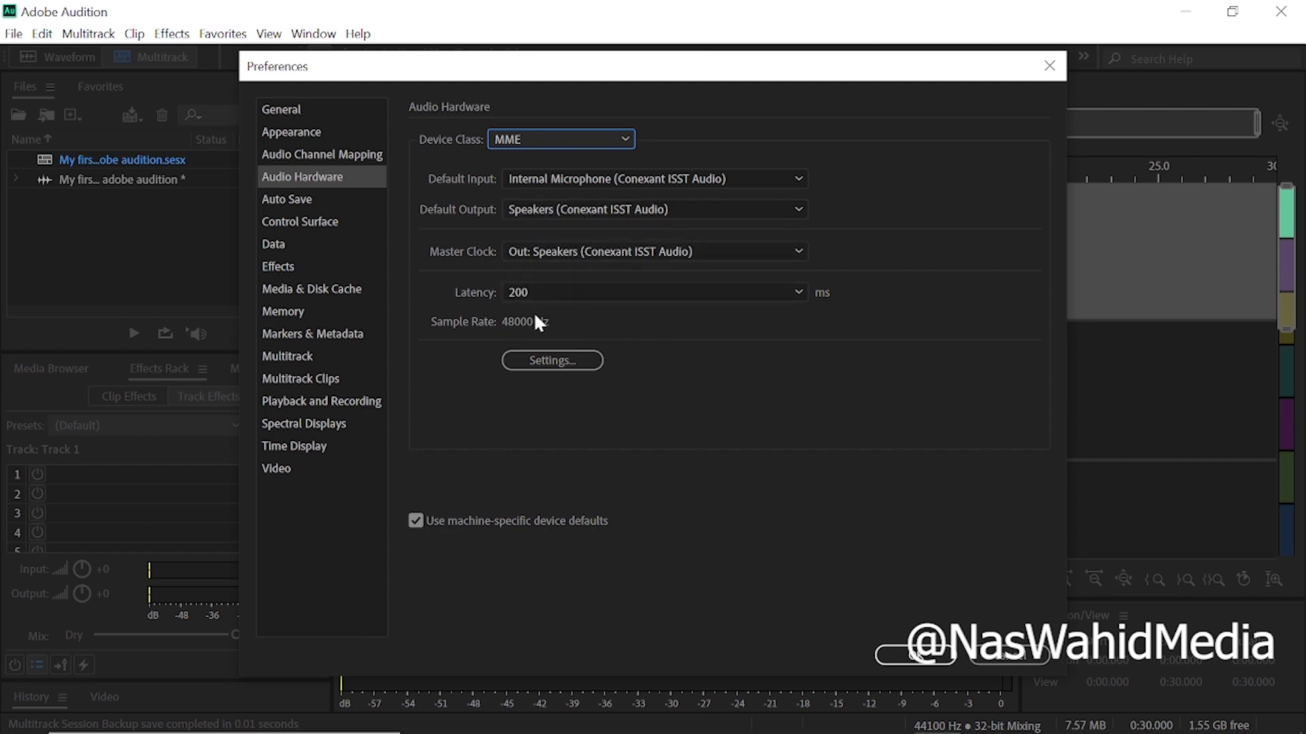
# Keep the audio latency at 200 ms and confirm the hardware preferences.
pyautogui.click(533, 292)
pyautogui.click(534, 292)
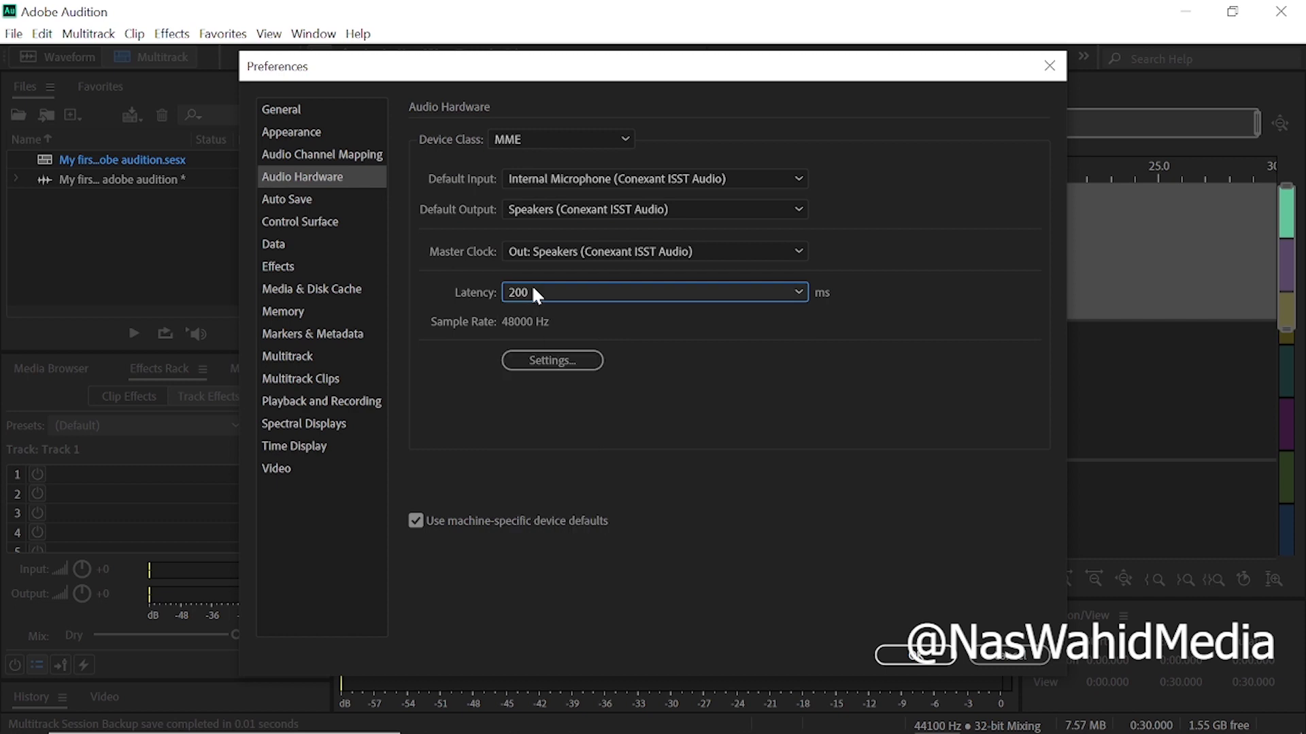
pyautogui.click(534, 292)
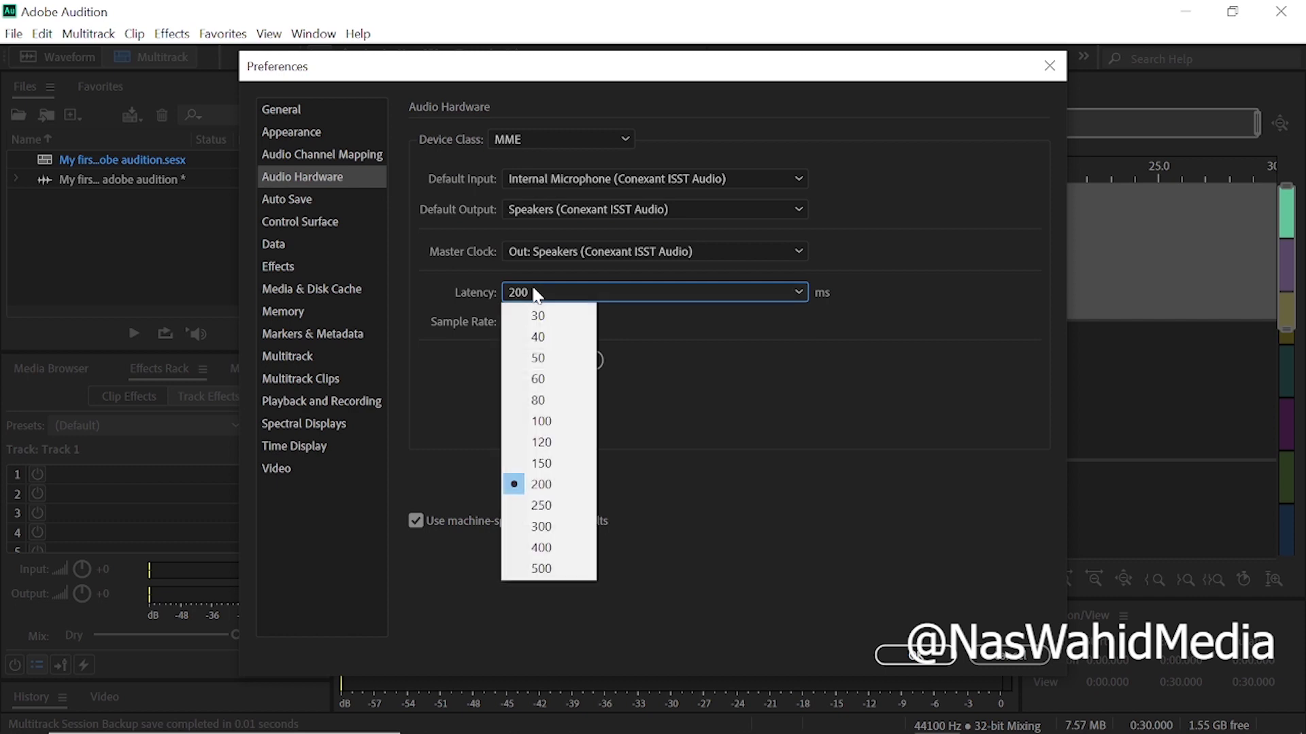
pyautogui.click(567, 487)
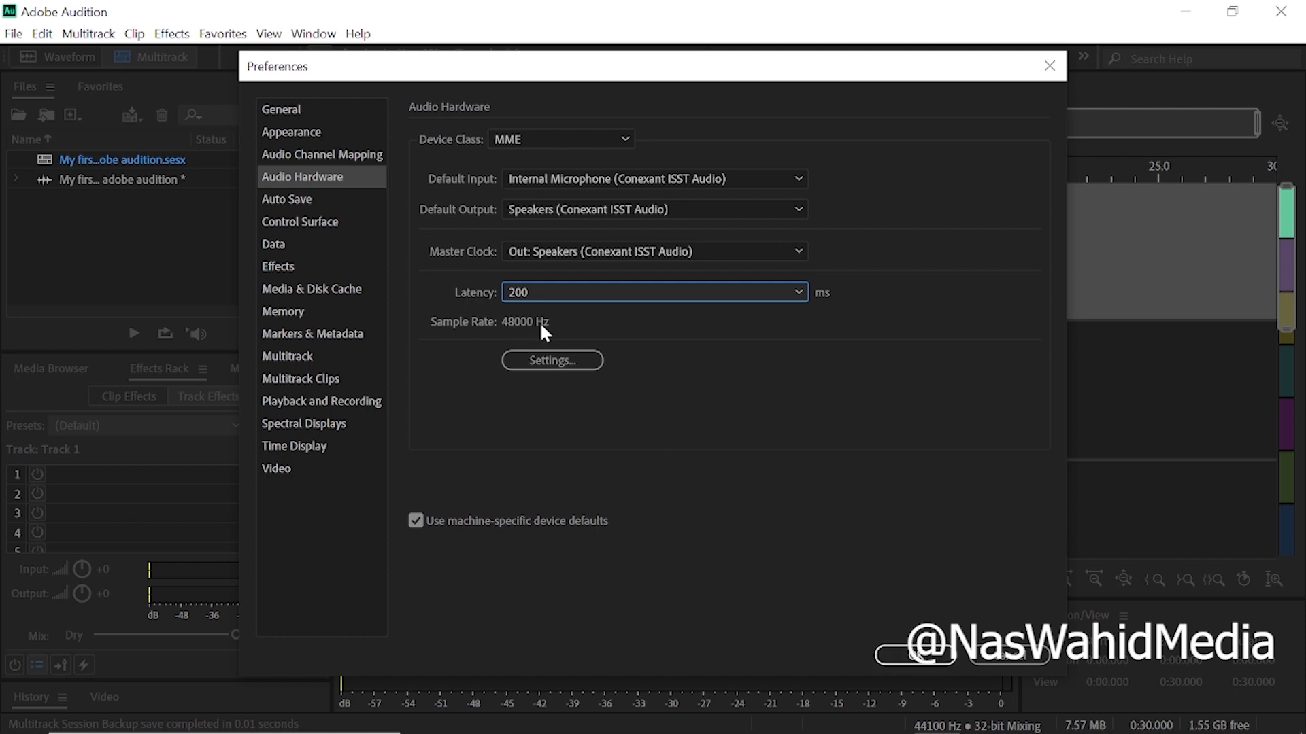
pyautogui.click(918, 656)
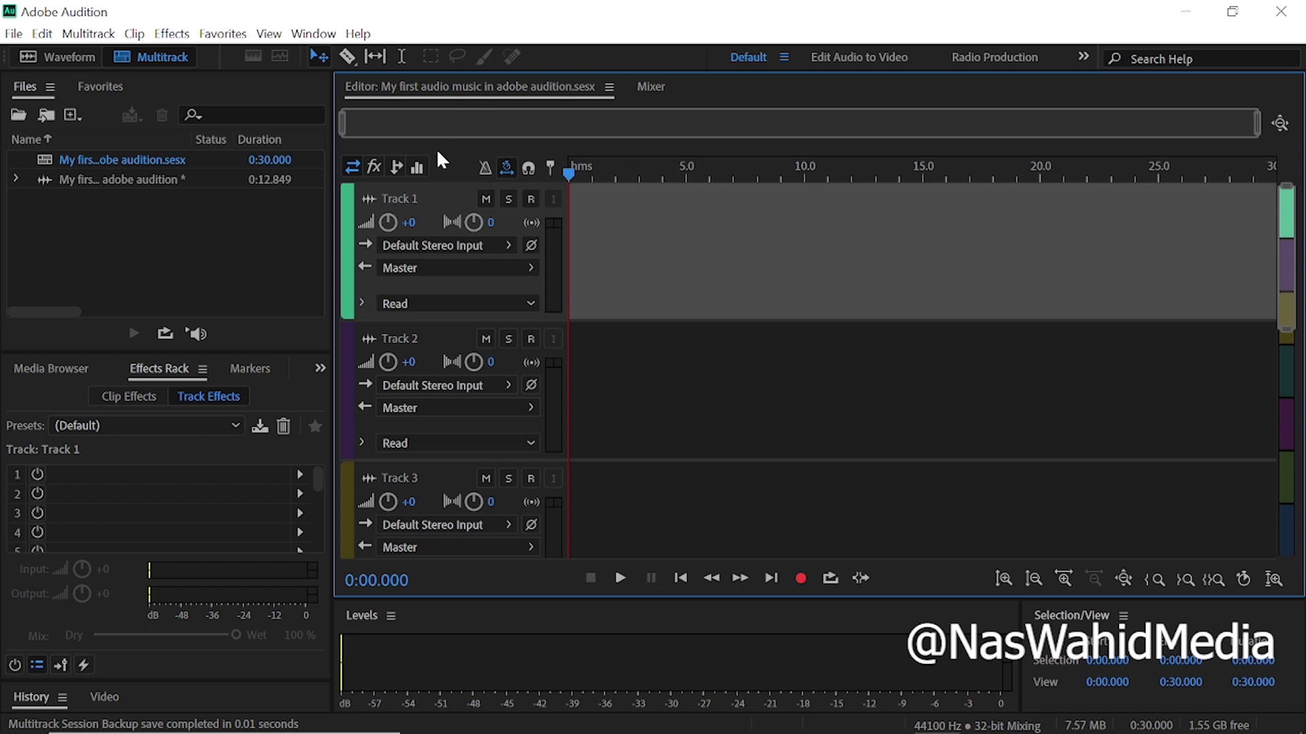
# Set Track 1's input to the mono channel [01M] Internal Microphone (Conexant ISST Audio) 1.
pyautogui.click(449, 247)
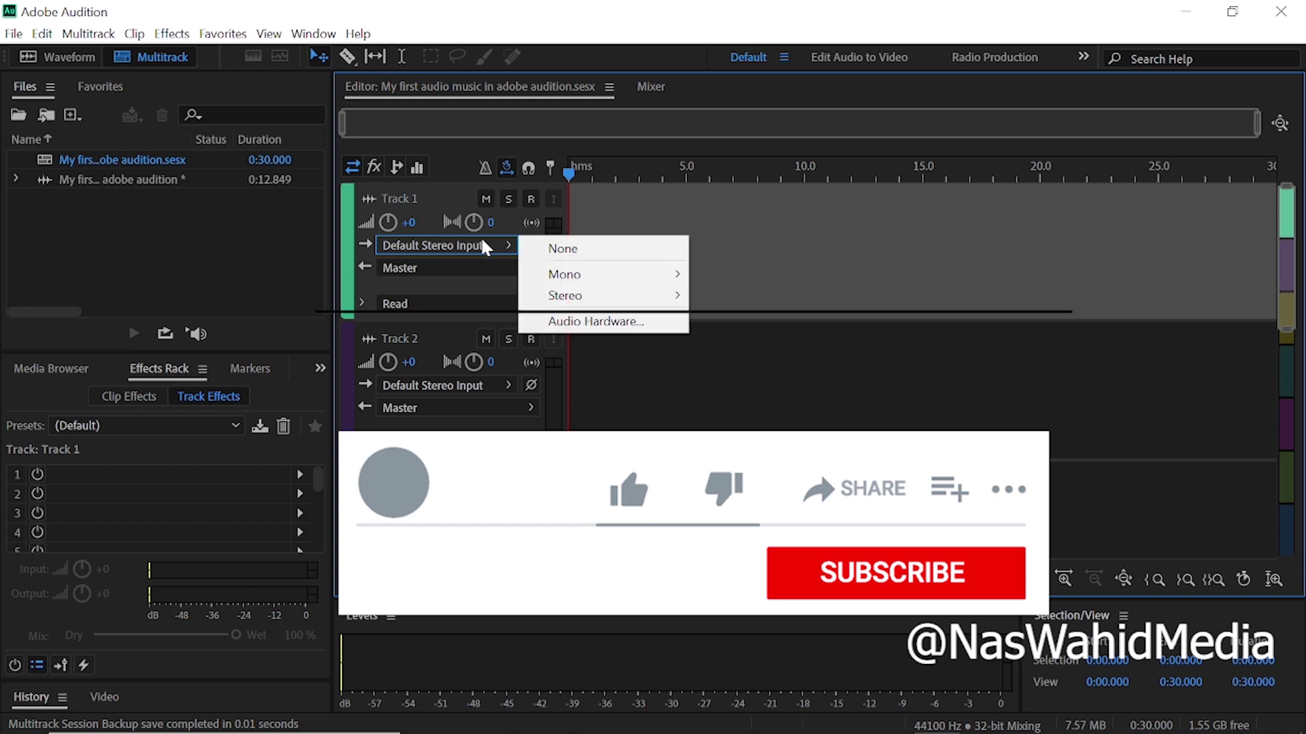
pyautogui.moveTo(617, 279)
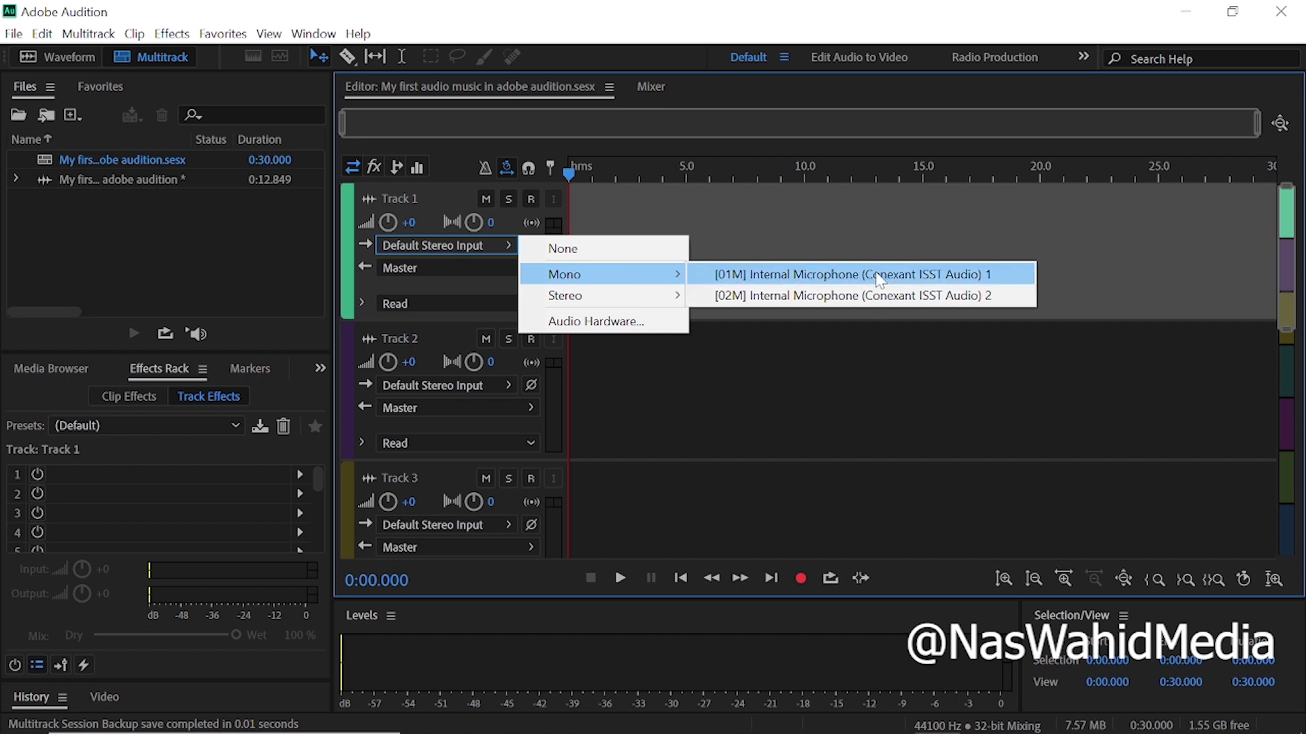
pyautogui.click(800, 276)
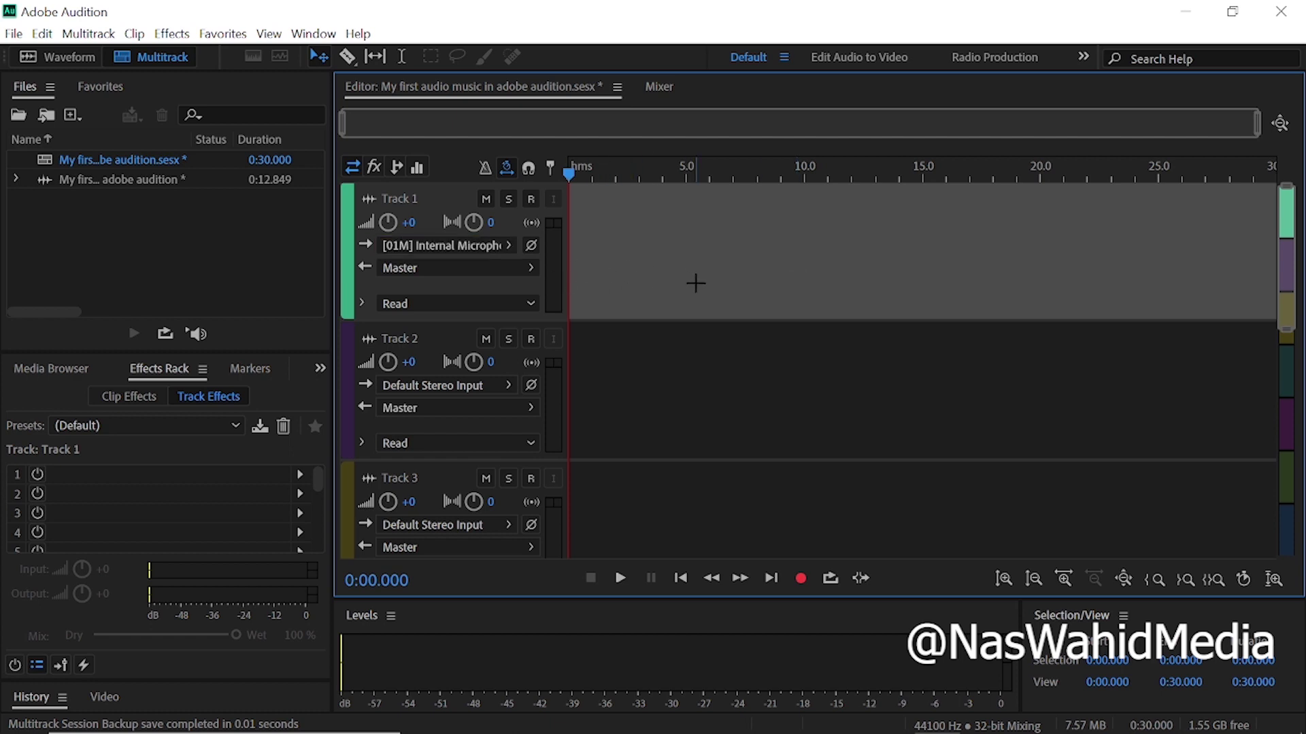
# Turn off global clip stretching and arm Track 1 for recording.
pyautogui.click(507, 168)
pyautogui.click(530, 200)
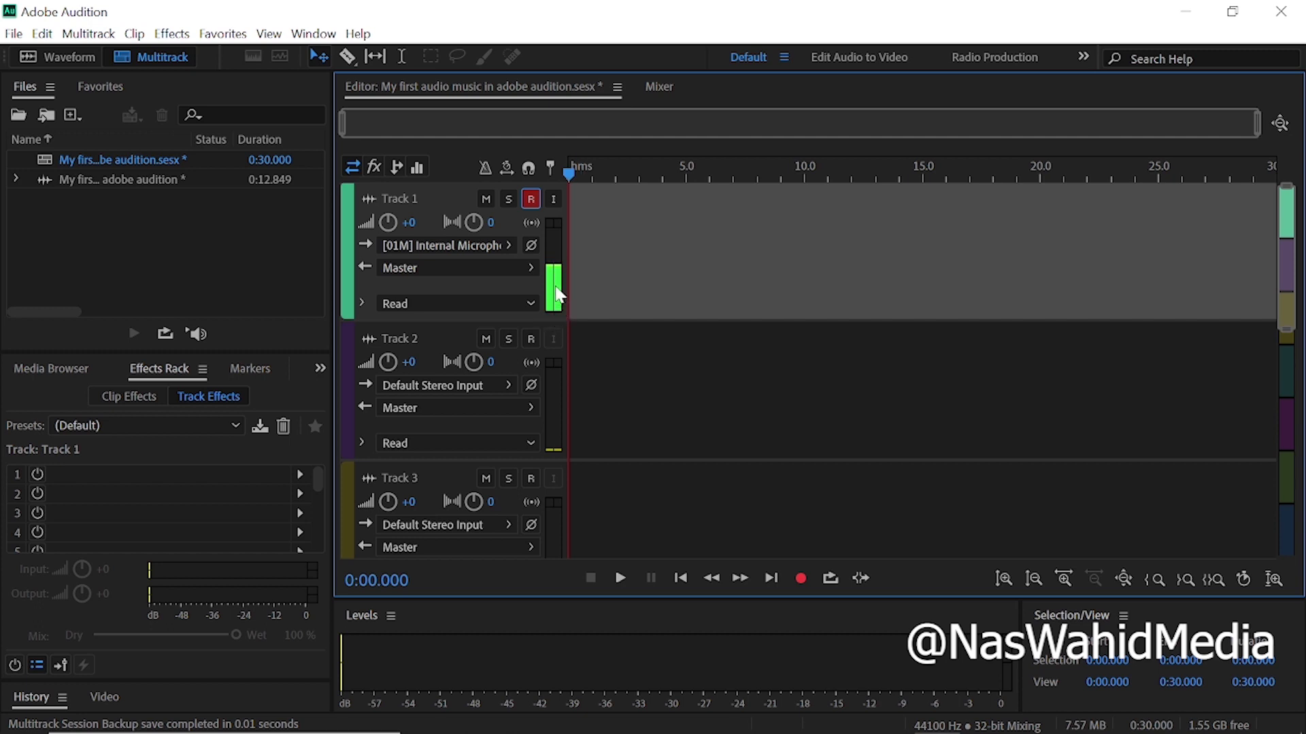
pyautogui.click(529, 200)
pyautogui.click(532, 200)
# Add the free_amapiano_instrumental_2022 audio file from the Documents folder to the start of Track 2.
pyautogui.click(648, 379)
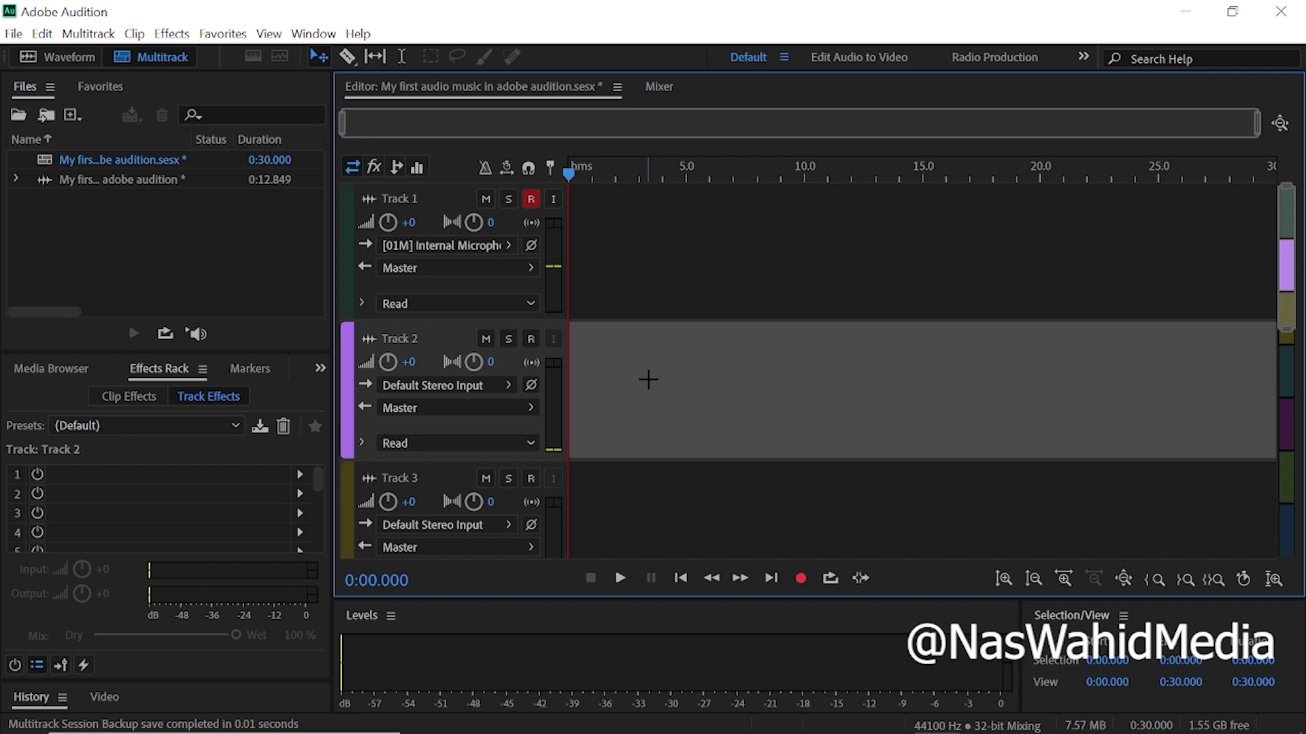
pyautogui.moveTo(768, 733)
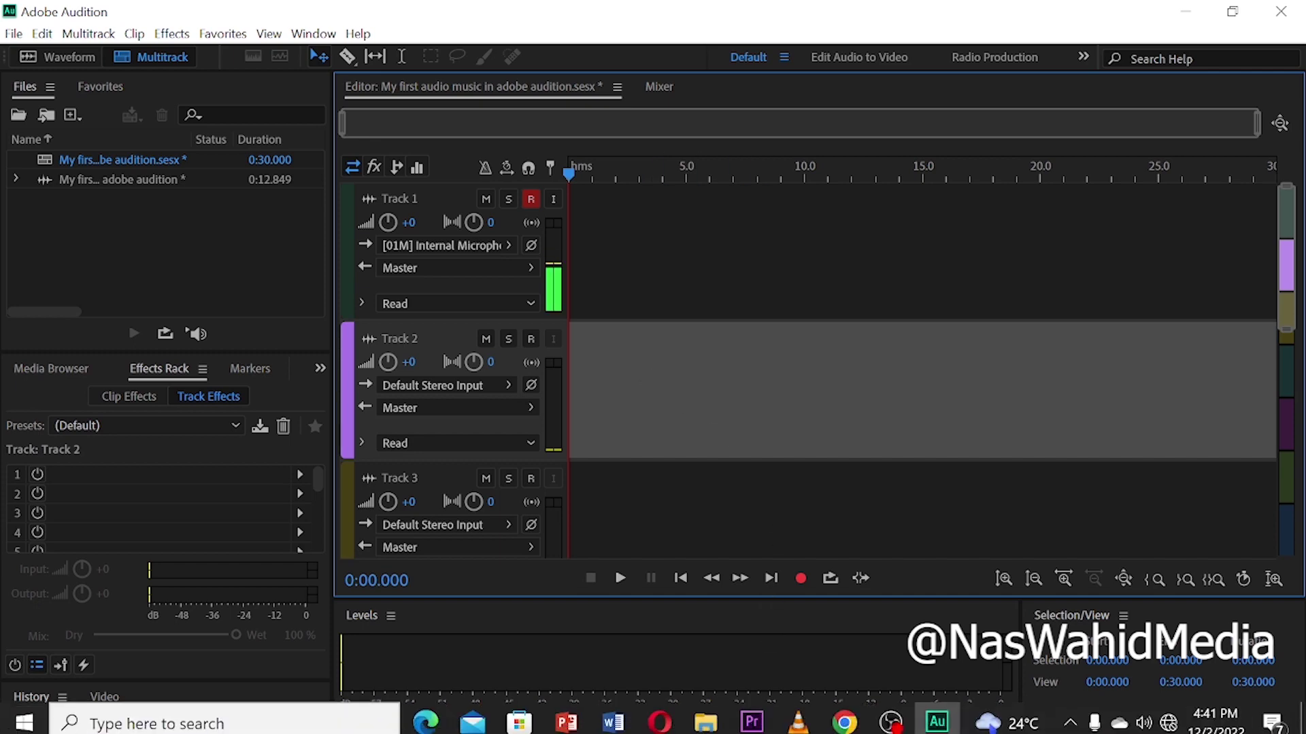
pyautogui.click(707, 716)
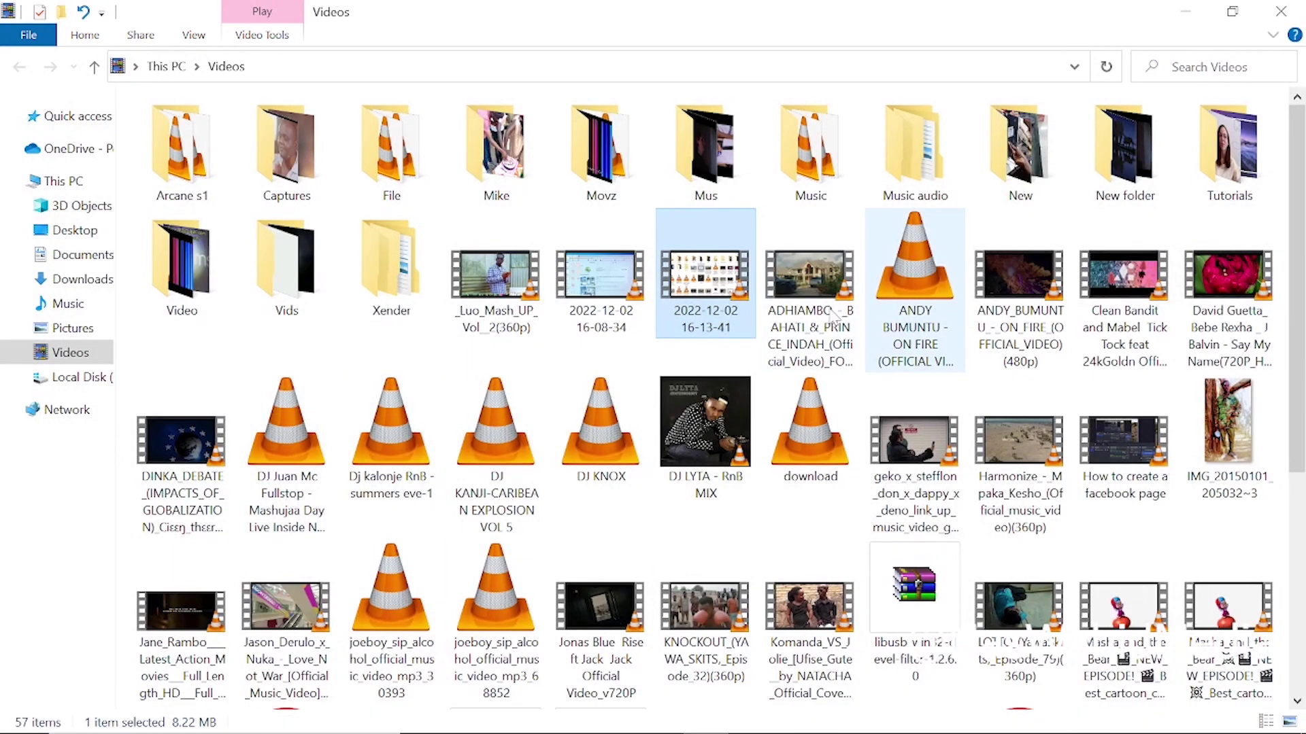
pyautogui.click(82, 258)
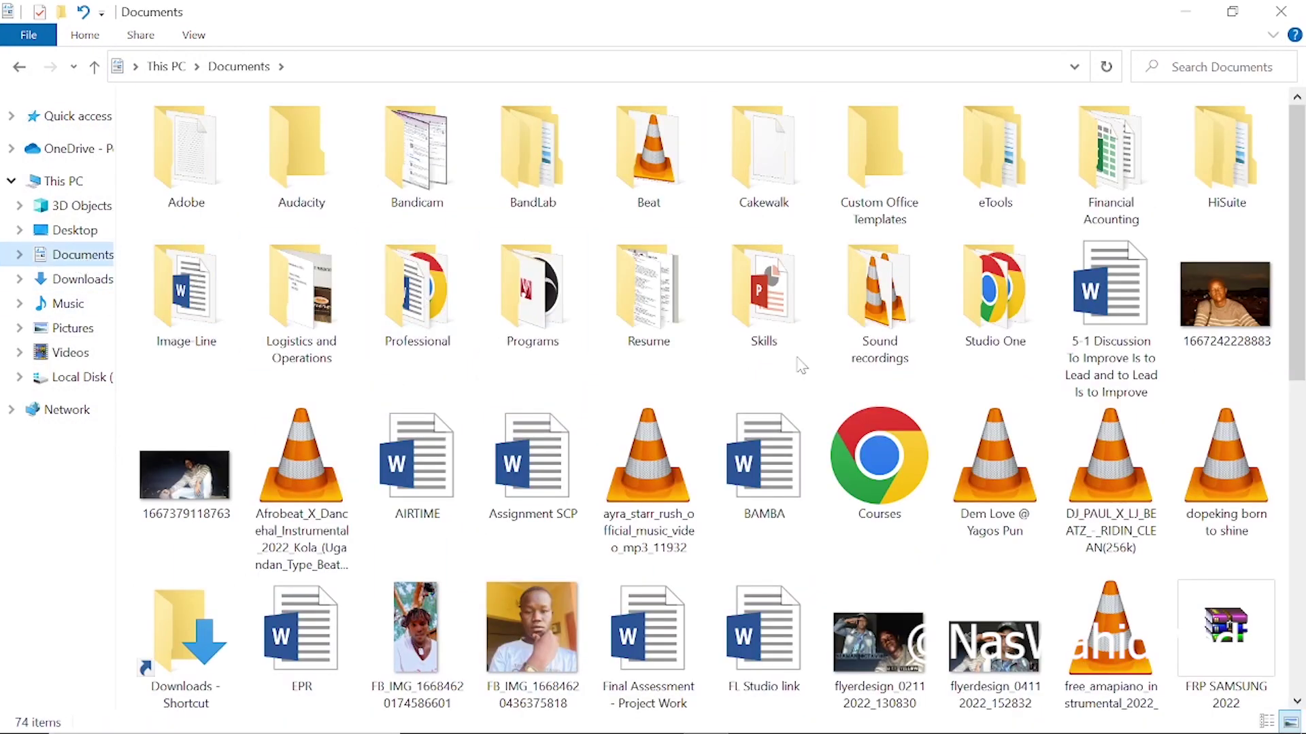
pyautogui.moveTo(1304, 272); pyautogui.dragTo(1304, 483)
pyautogui.click(1097, 260)
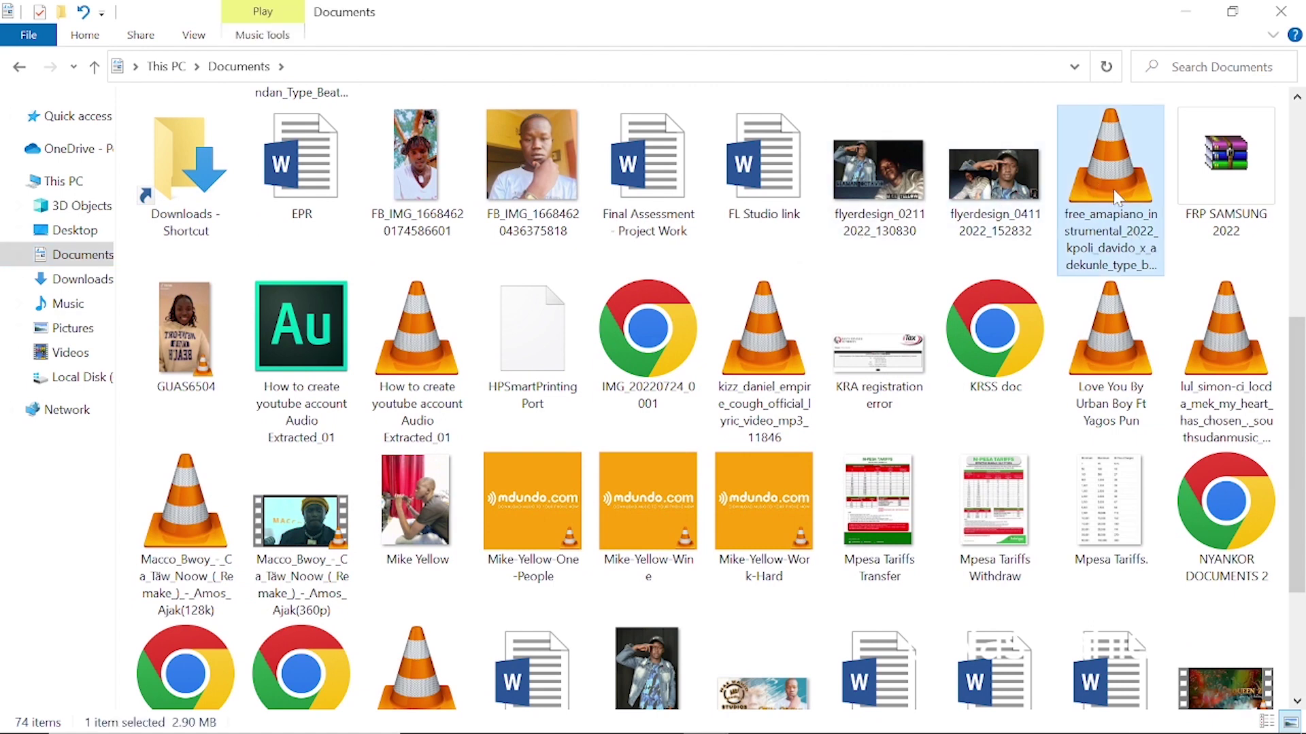
pyautogui.moveTo(1115, 197); pyautogui.dragTo(560, 422)
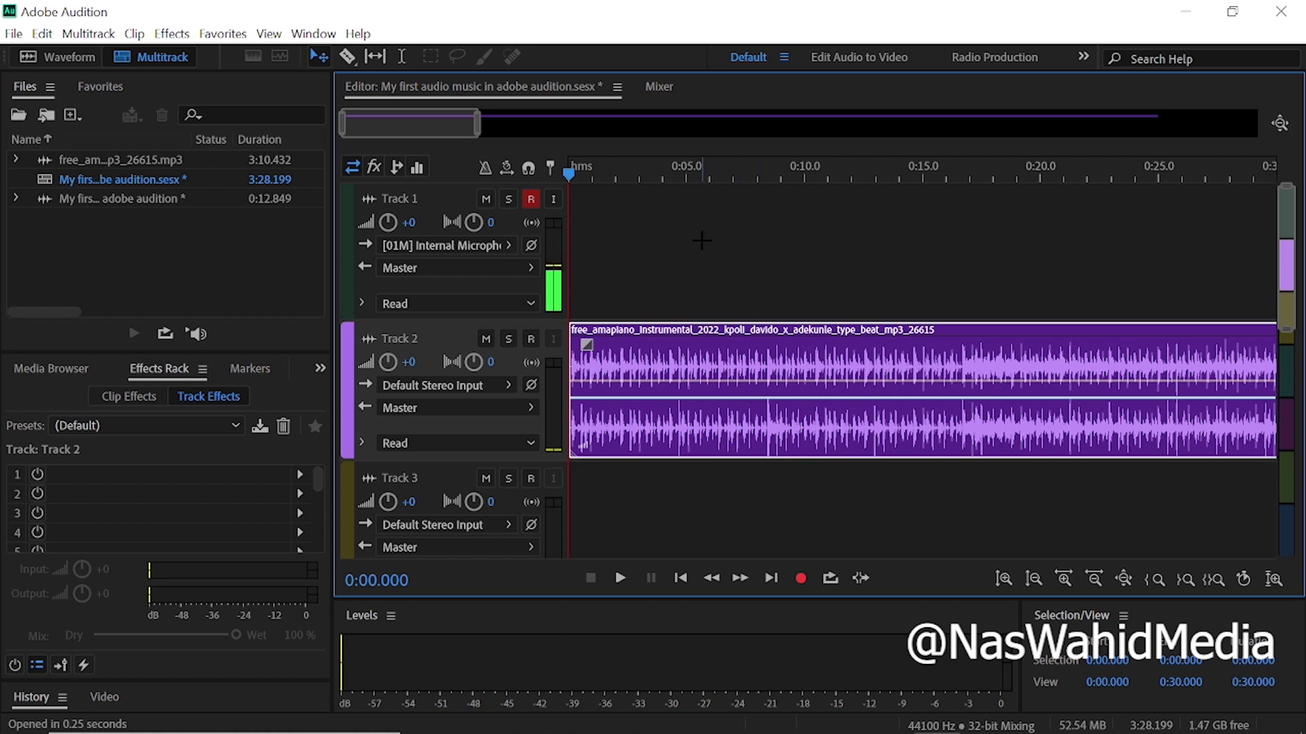
# Play the first few seconds of the instrumental on Track 2, and stop playback.
pyautogui.press('space')
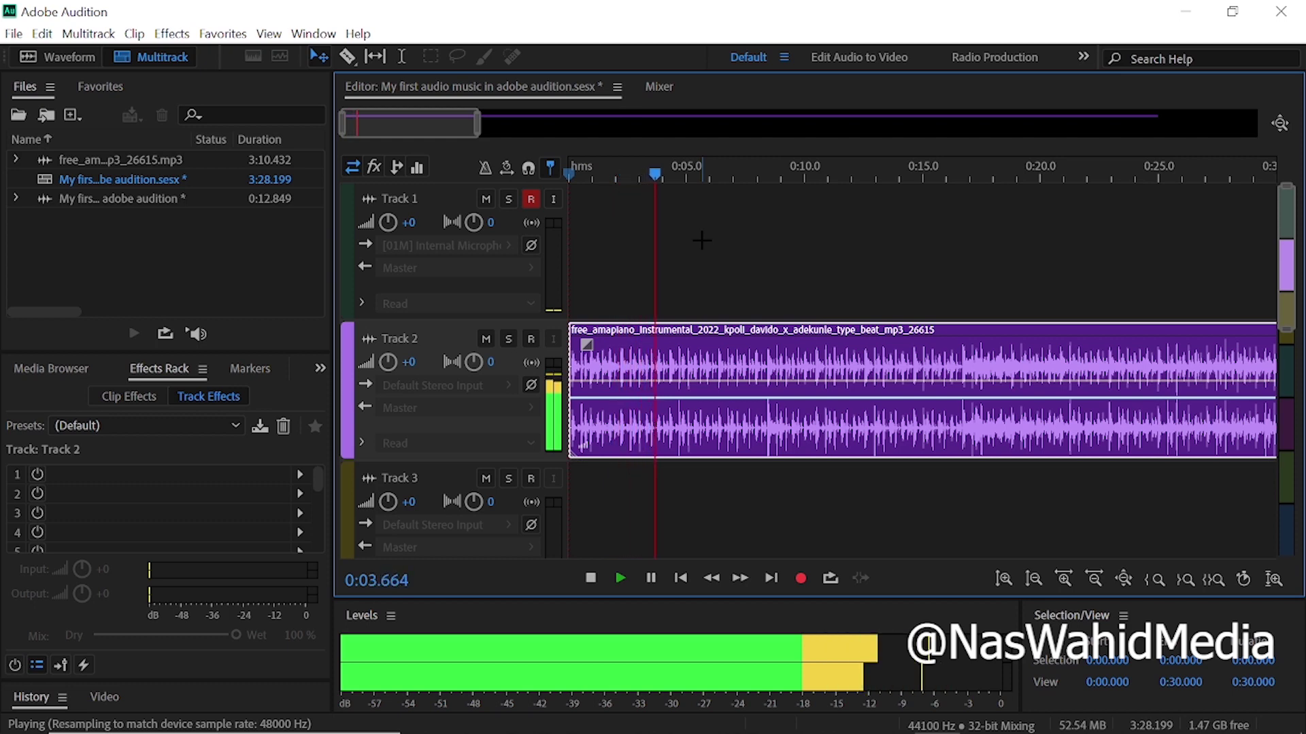
pyautogui.press('space')
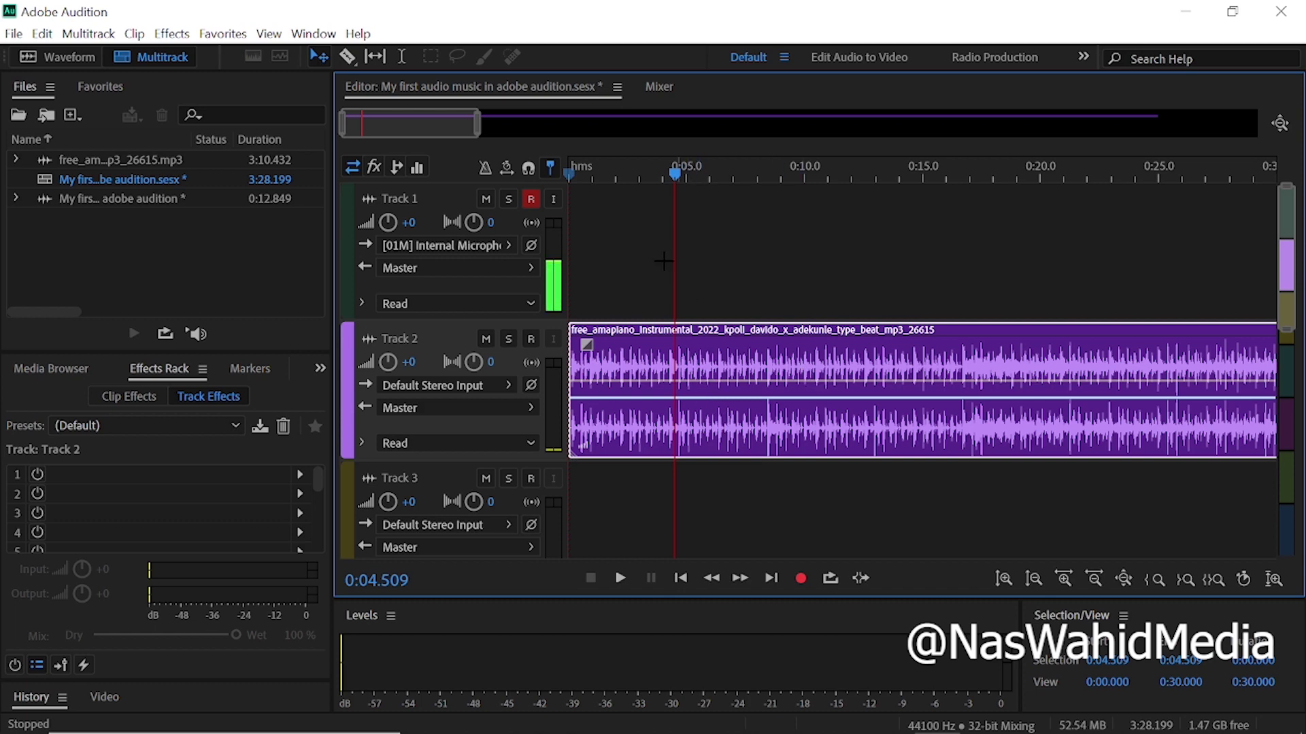
# Record about 20 seconds of vocals on Track 1 over the instrumental, starting from the beginning of the session.
pyautogui.click(626, 248)
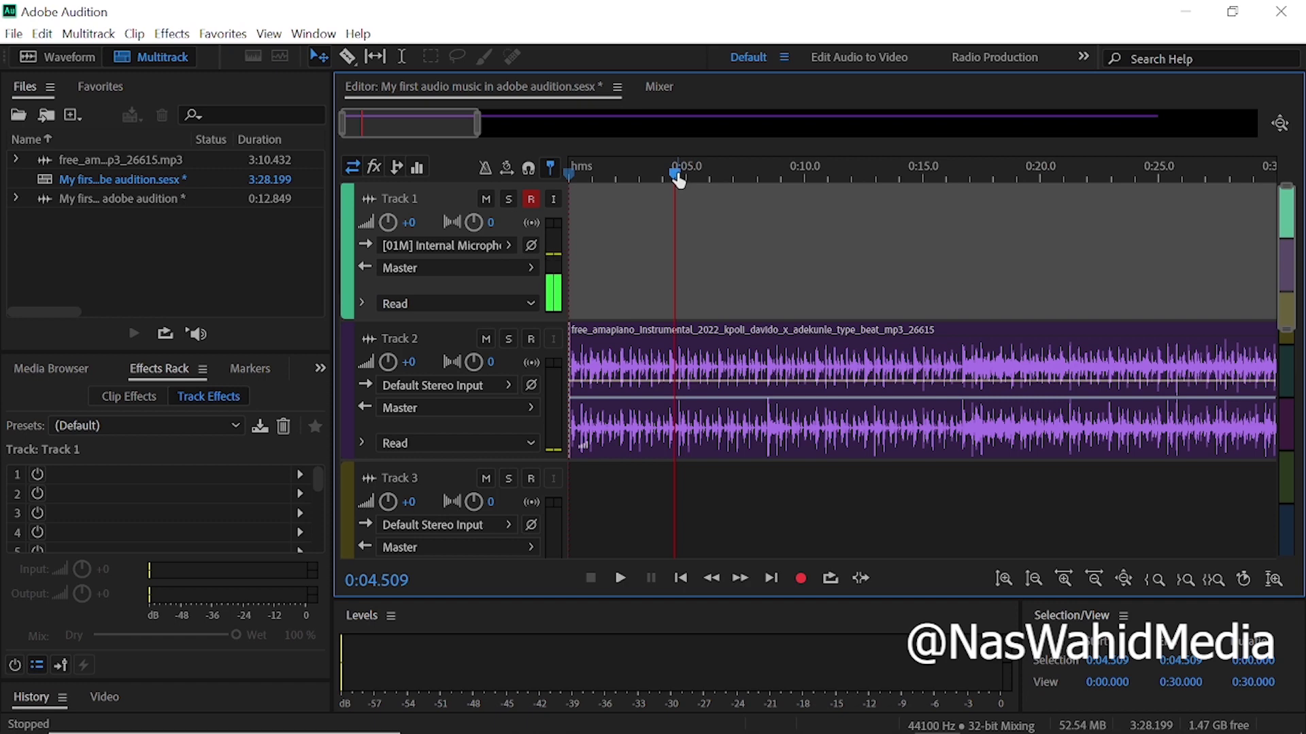
pyautogui.moveTo(678, 178); pyautogui.dragTo(529, 178)
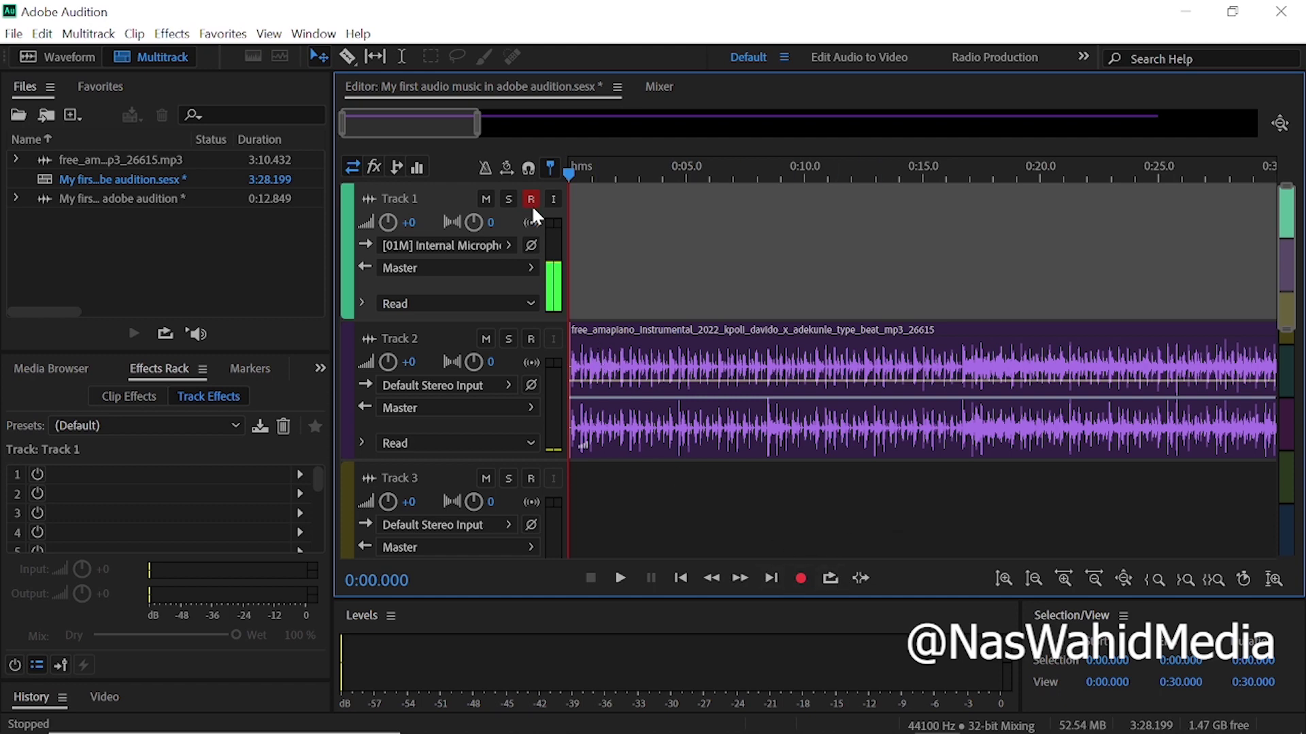
pyautogui.click(801, 579)
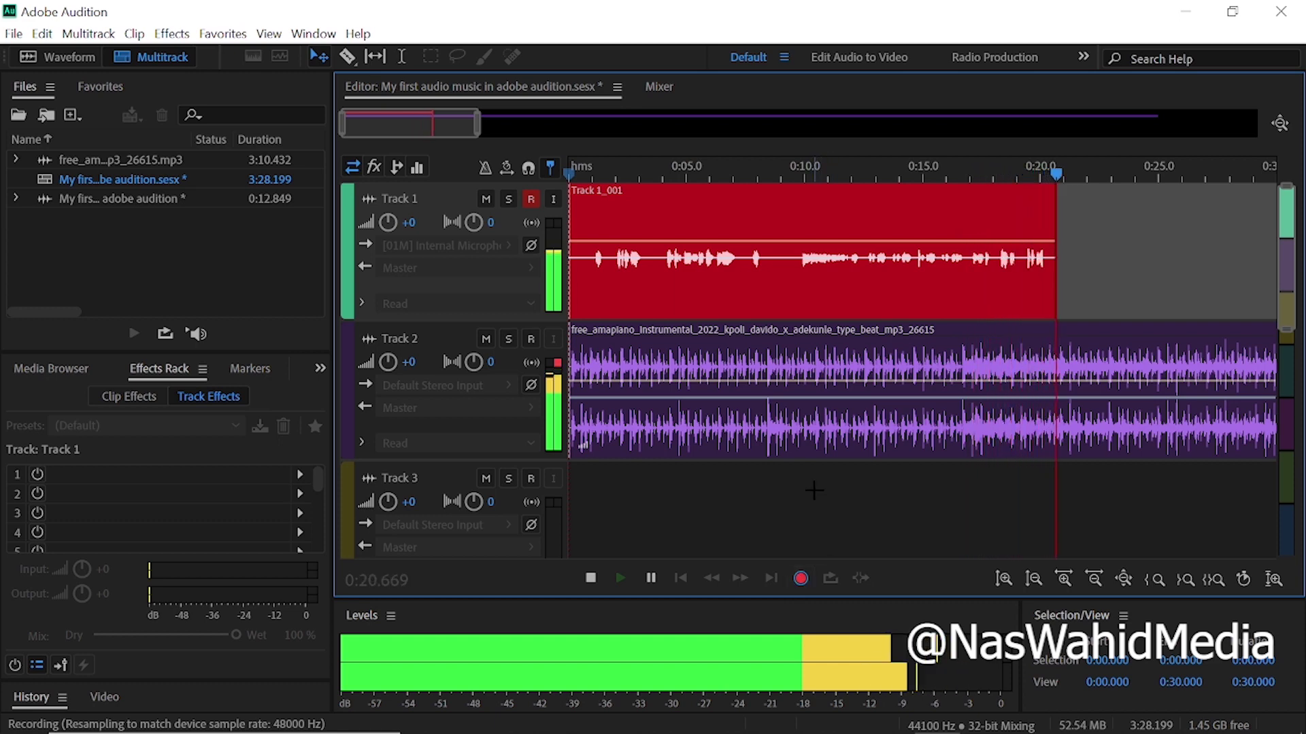
pyautogui.press('space')
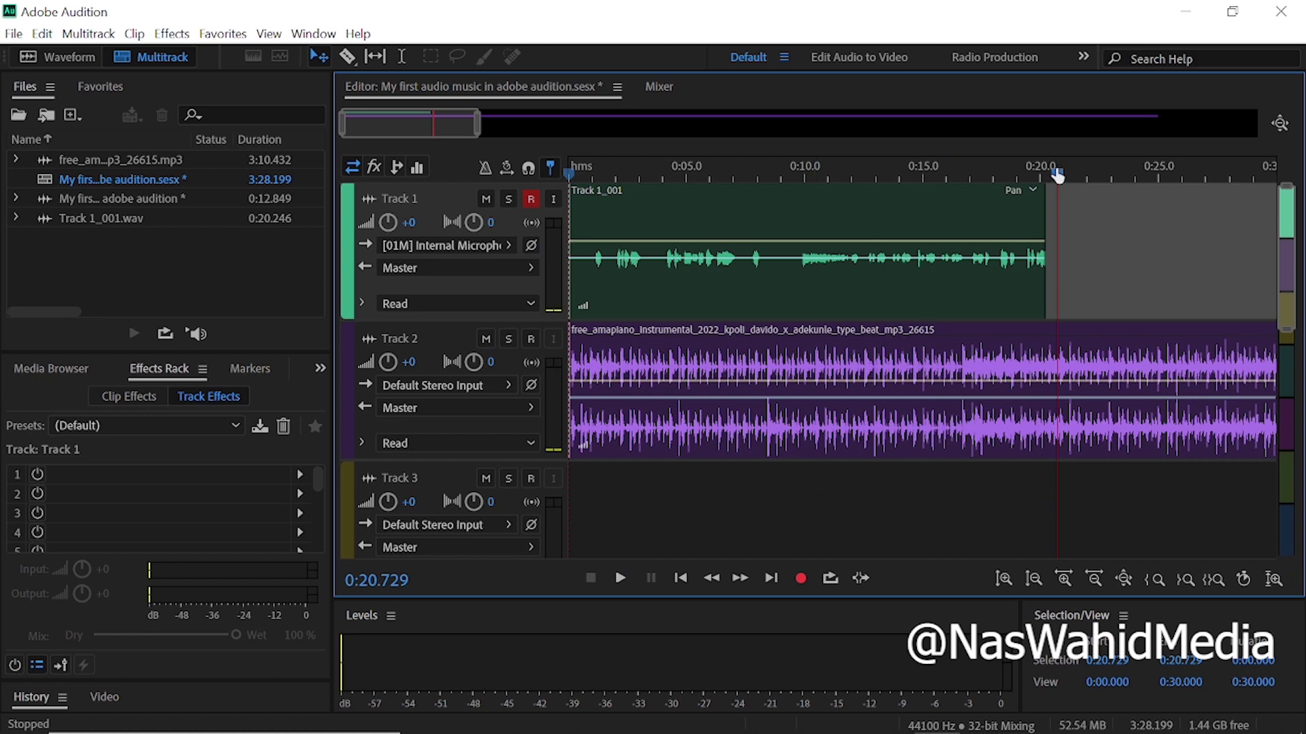
# Play the recorded vocals together with the instrumental from the beginning, and stop after a few seconds.
pyautogui.moveTo(1057, 176); pyautogui.dragTo(556, 174)
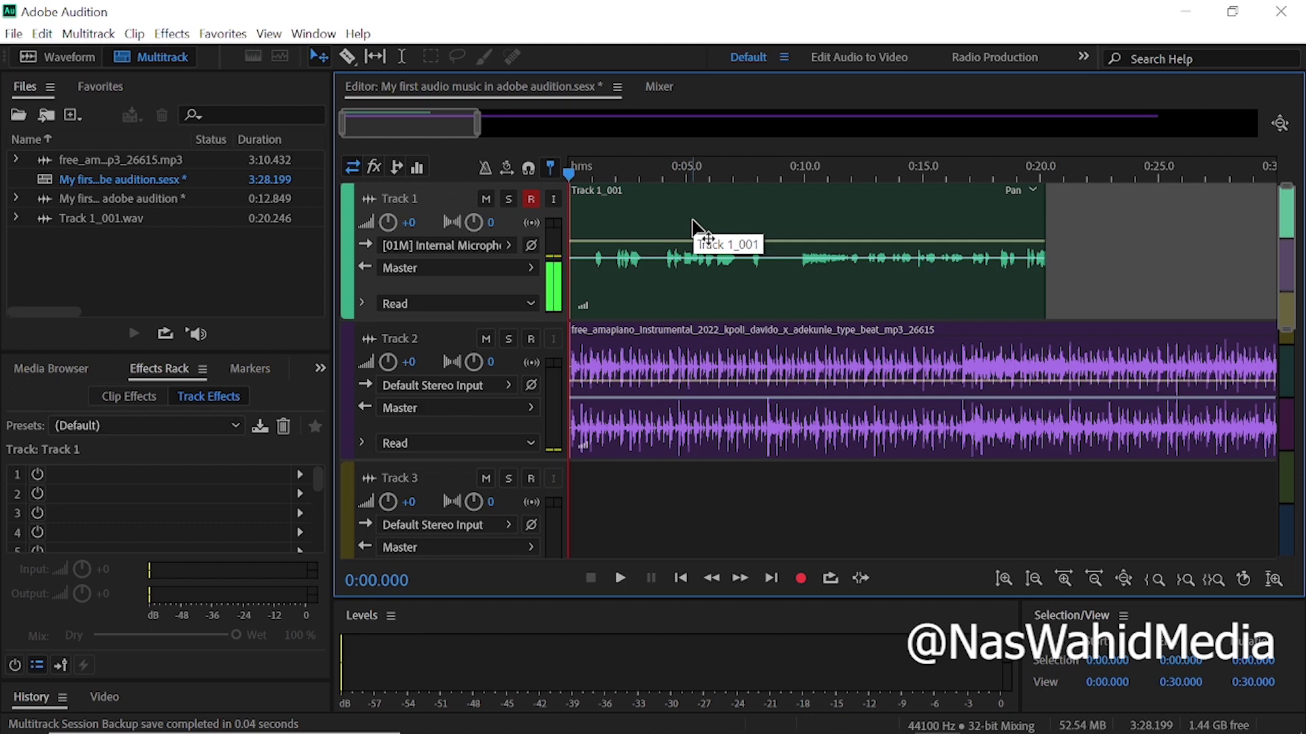
pyautogui.press('space')
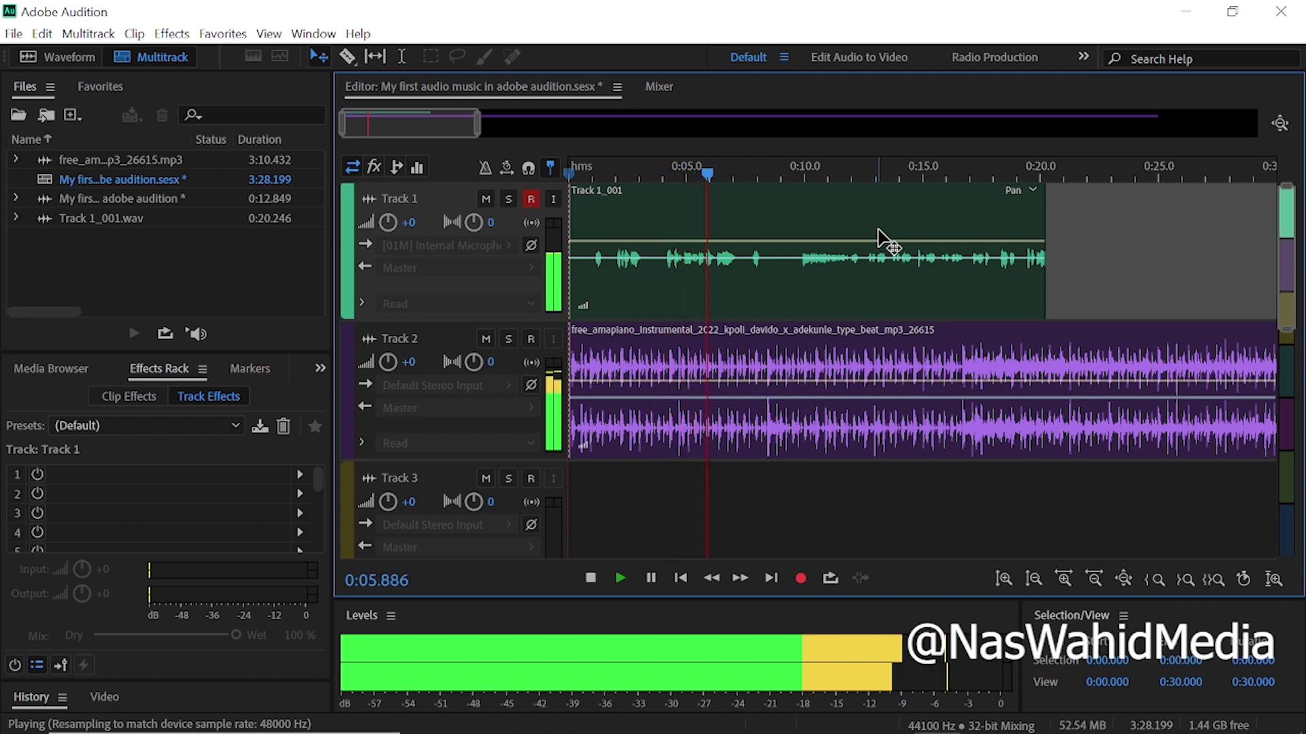
pyautogui.press('space')
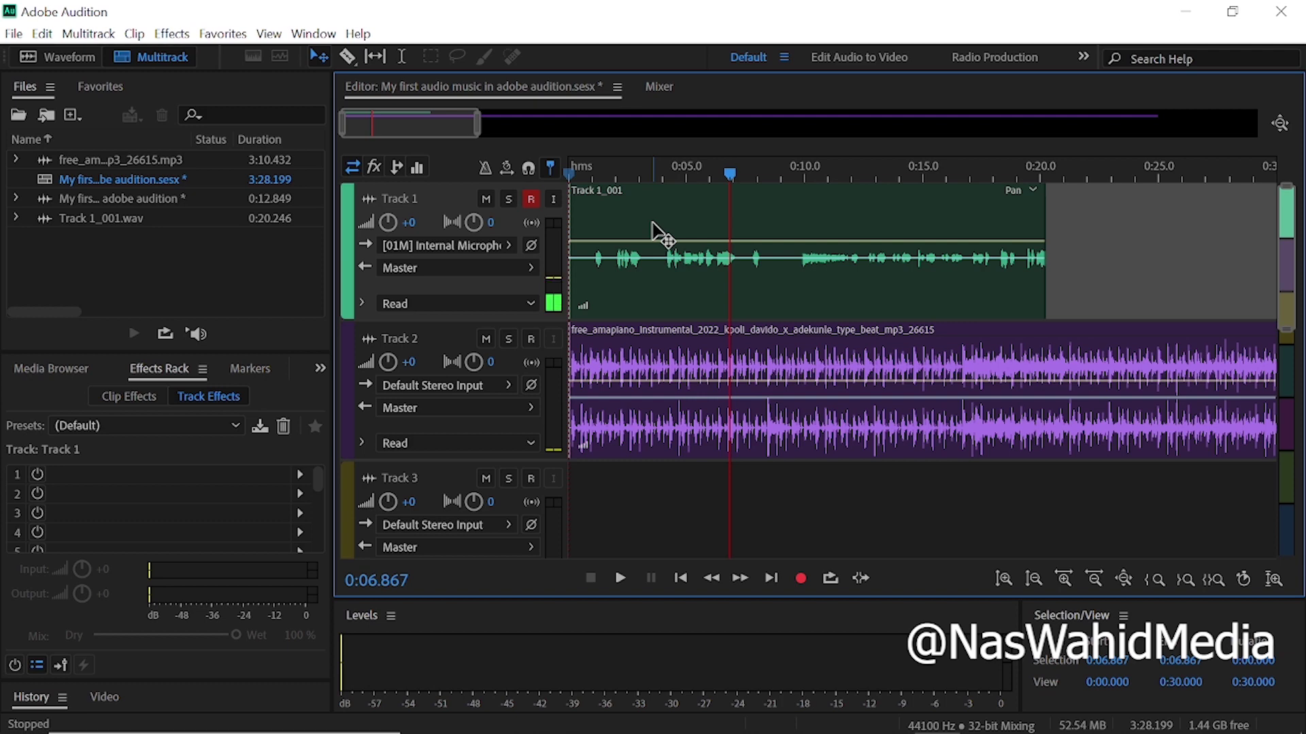
# Open the Track 1 recording in the waveform editor and raise the amplitude of its entire waveform.
pyautogui.doubleClick(831, 276)
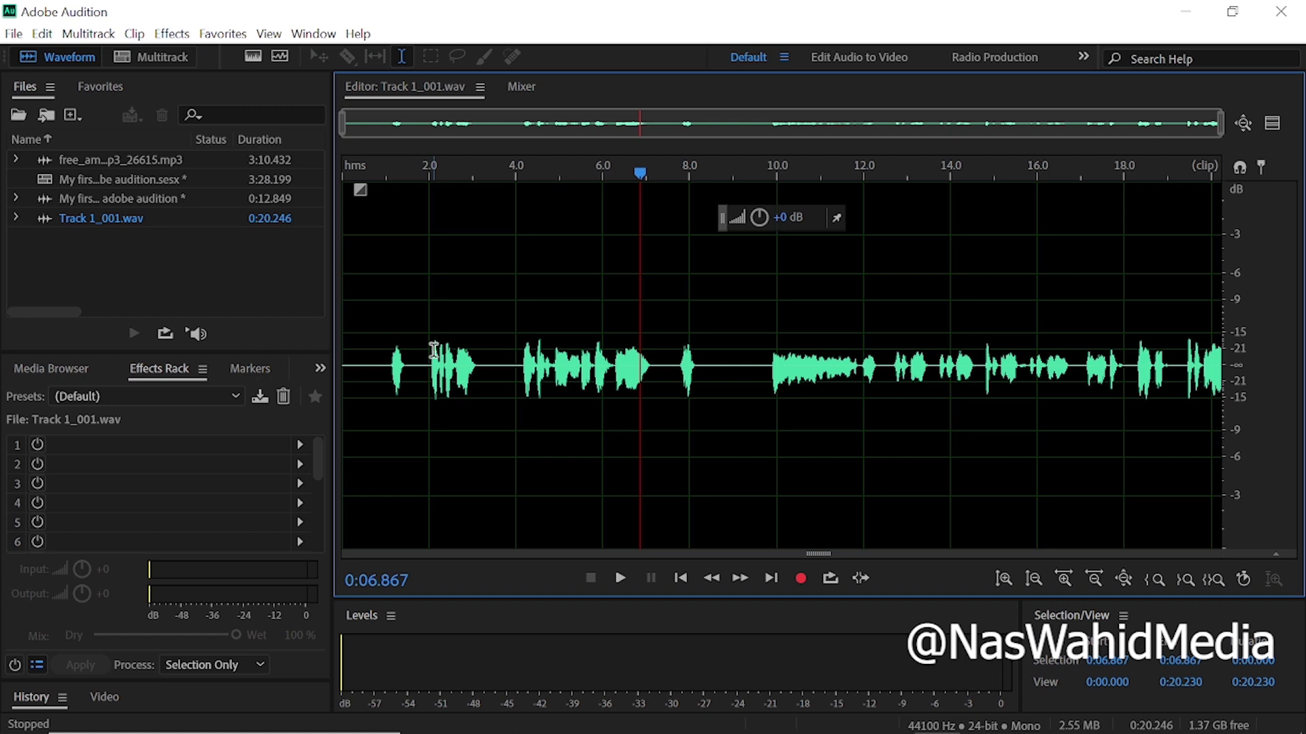
pyautogui.hotkey('ctrl', 'a')
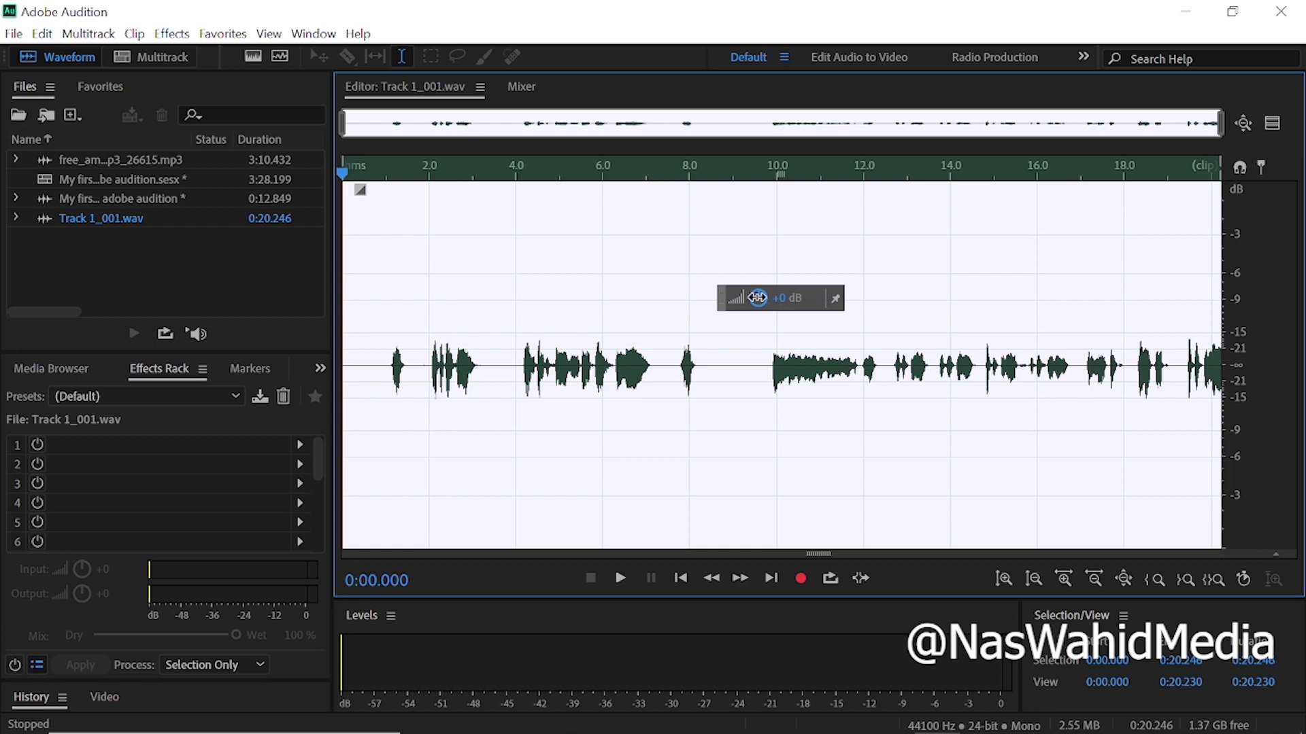
pyautogui.moveTo(757, 298); pyautogui.dragTo(825, 304)
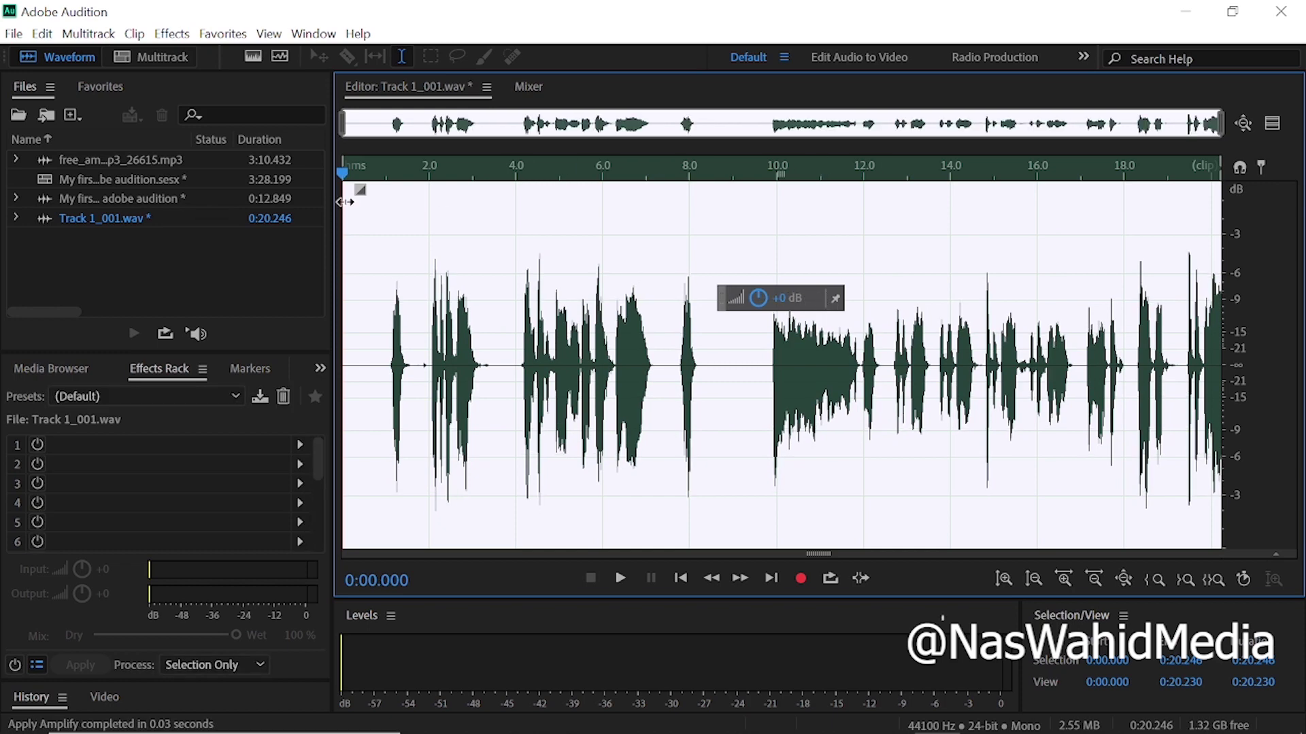
# Return to the multitrack session, clear the selection and listen to the opening seconds of the mix.
pyautogui.click(157, 60)
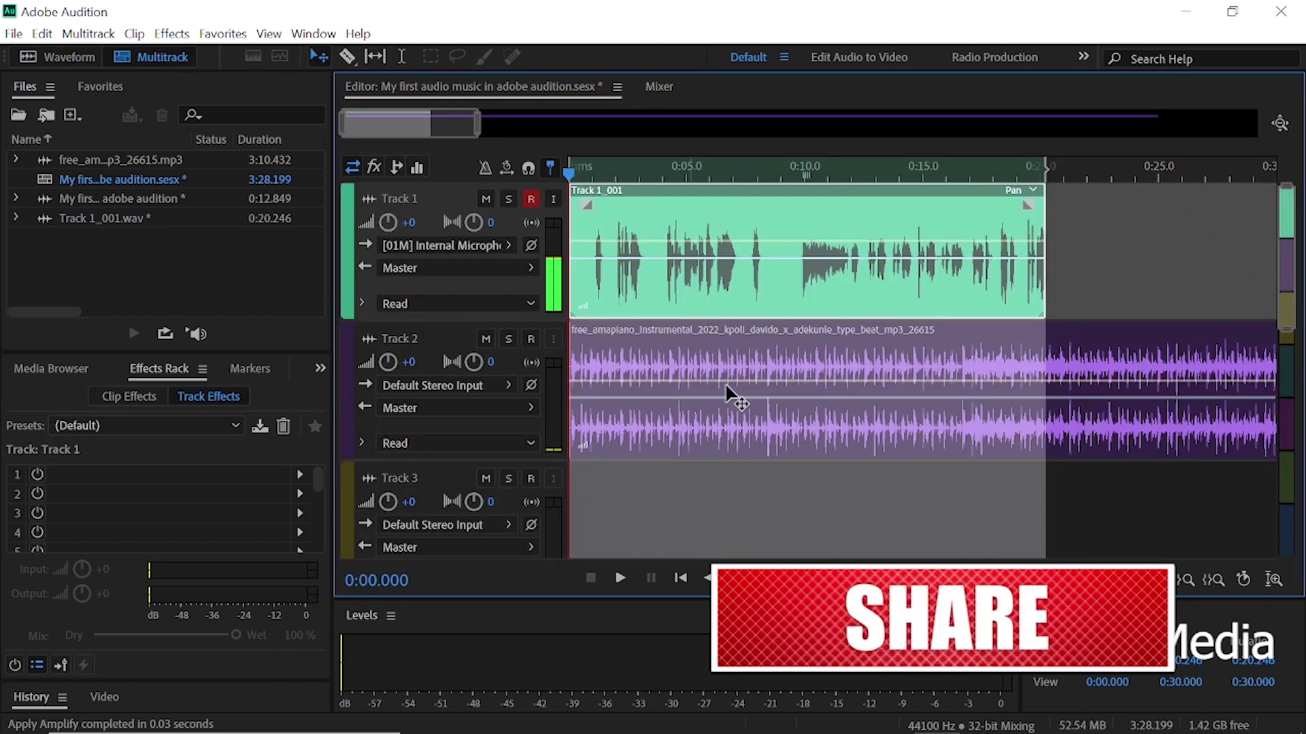
pyautogui.click(1139, 286)
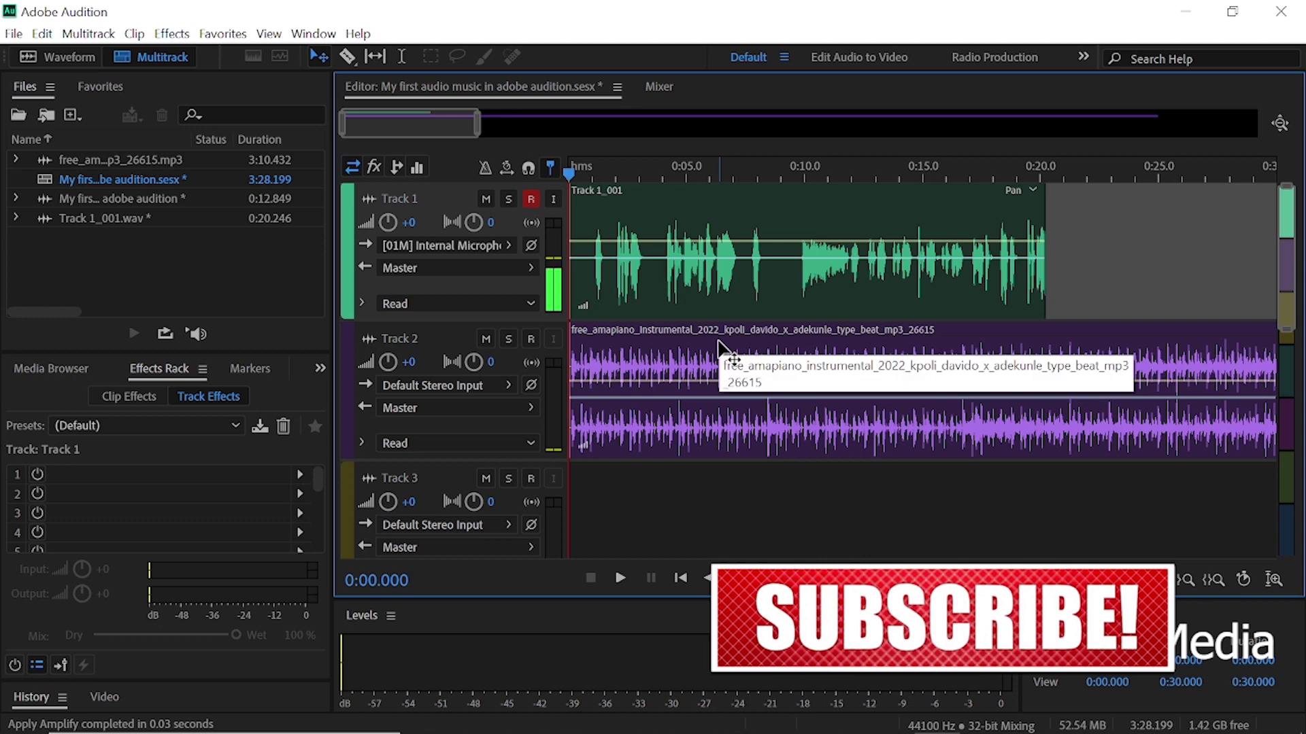
pyautogui.press('space')
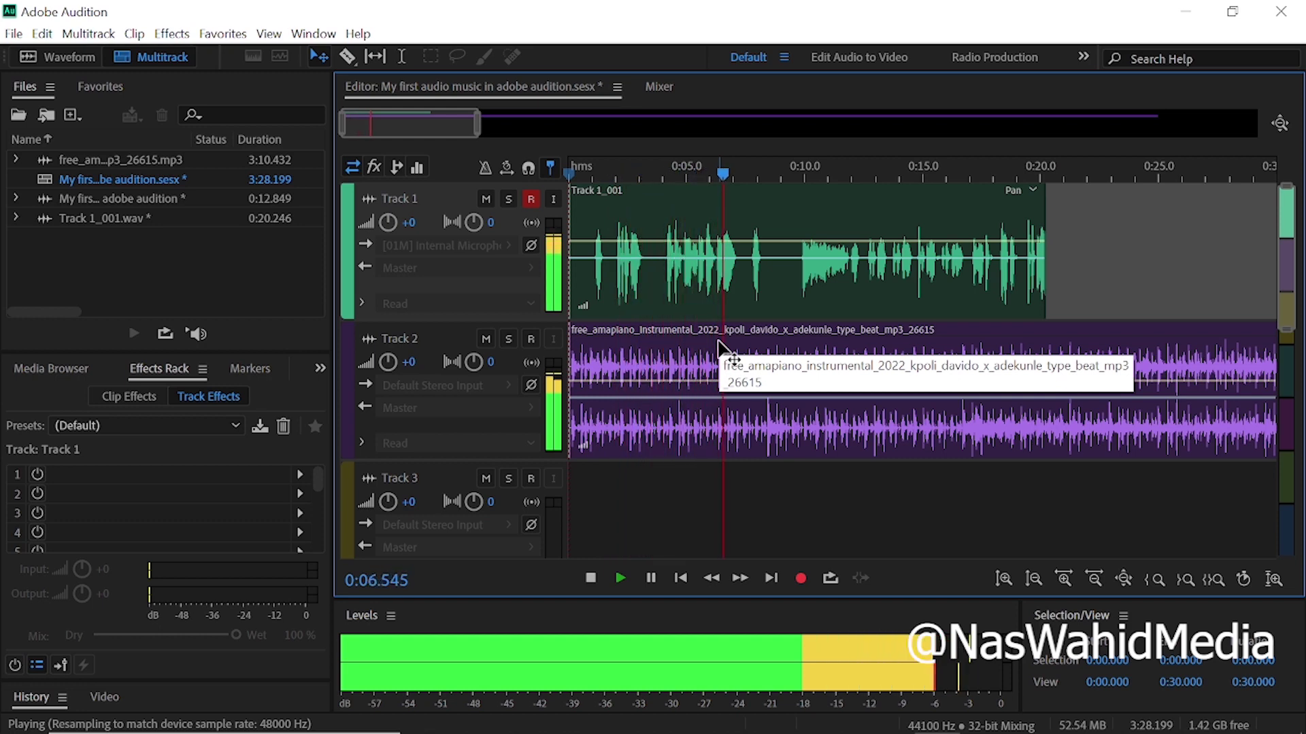
pyautogui.press('space')
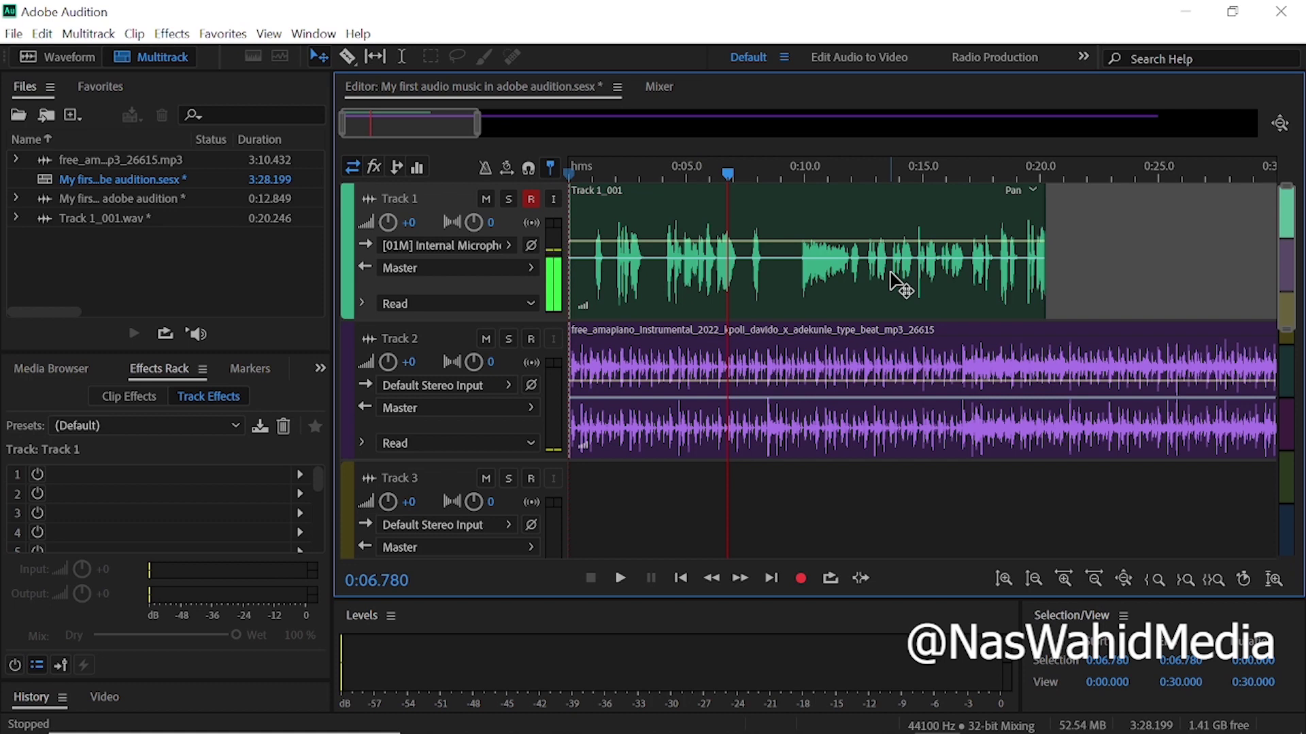
# Export a multitrack mixdown of the entire session to C:\Users\hp\Desktop, keeping the MP3 Audio format.
pyautogui.click(12, 35)
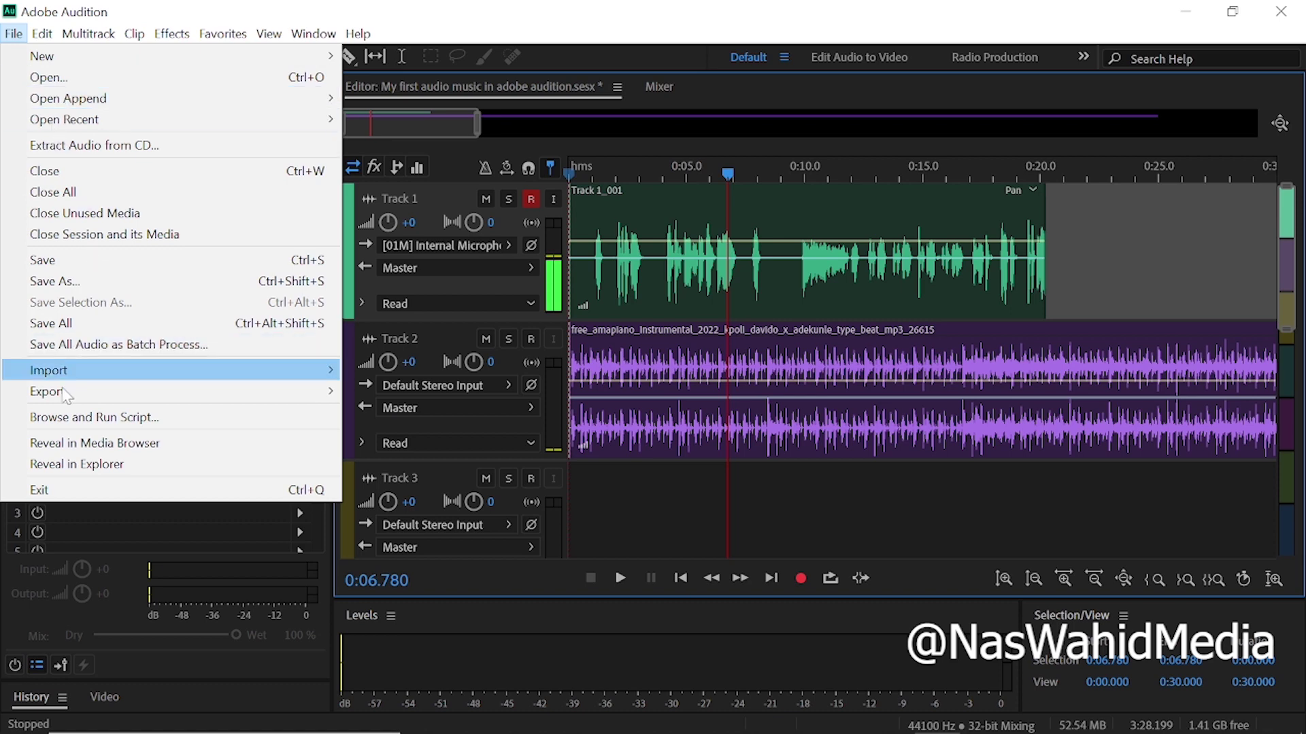
pyautogui.moveTo(78, 394)
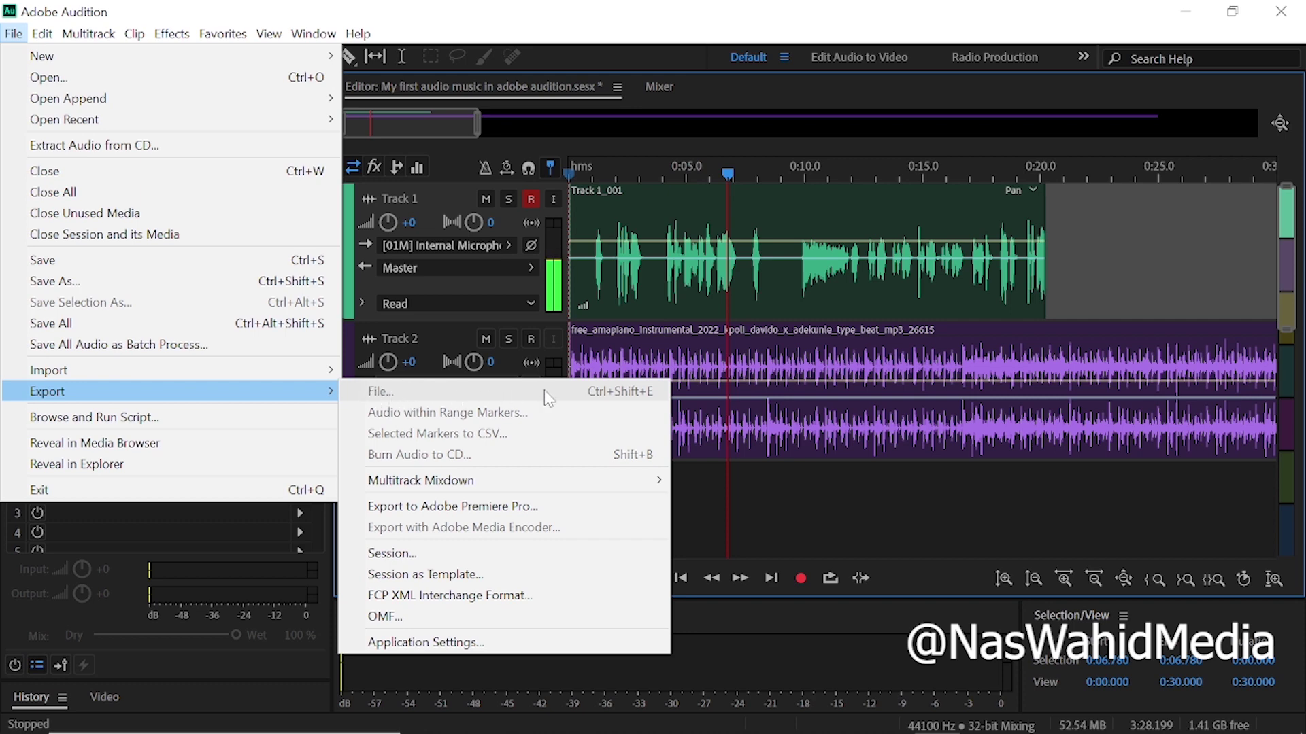
pyautogui.moveTo(473, 482)
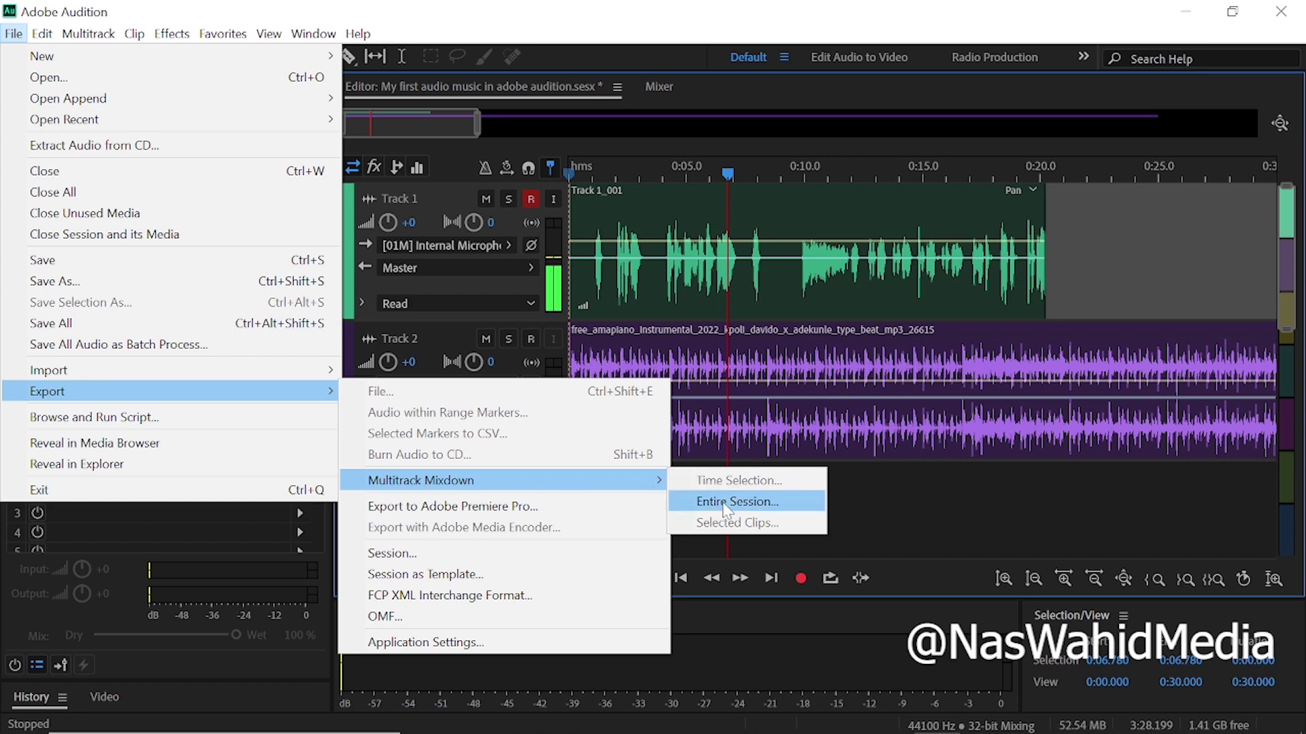
pyautogui.click(782, 511)
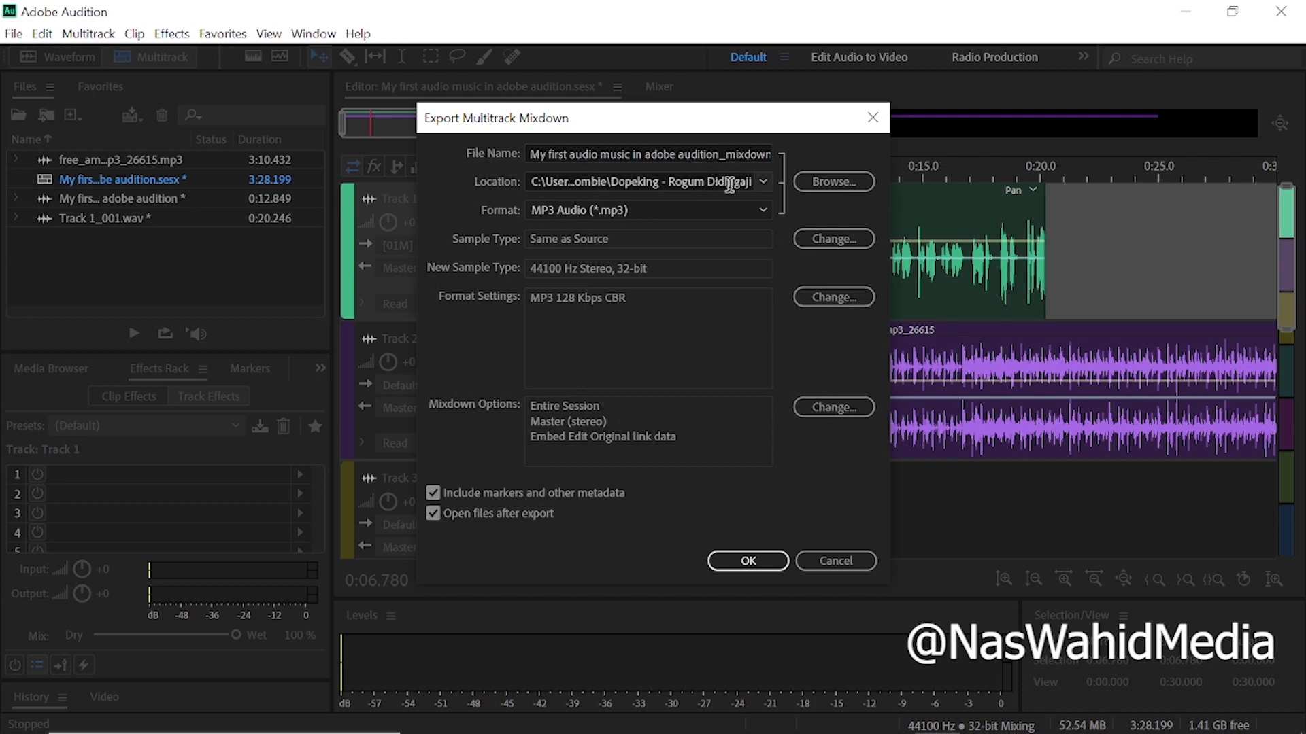
pyautogui.click(762, 183)
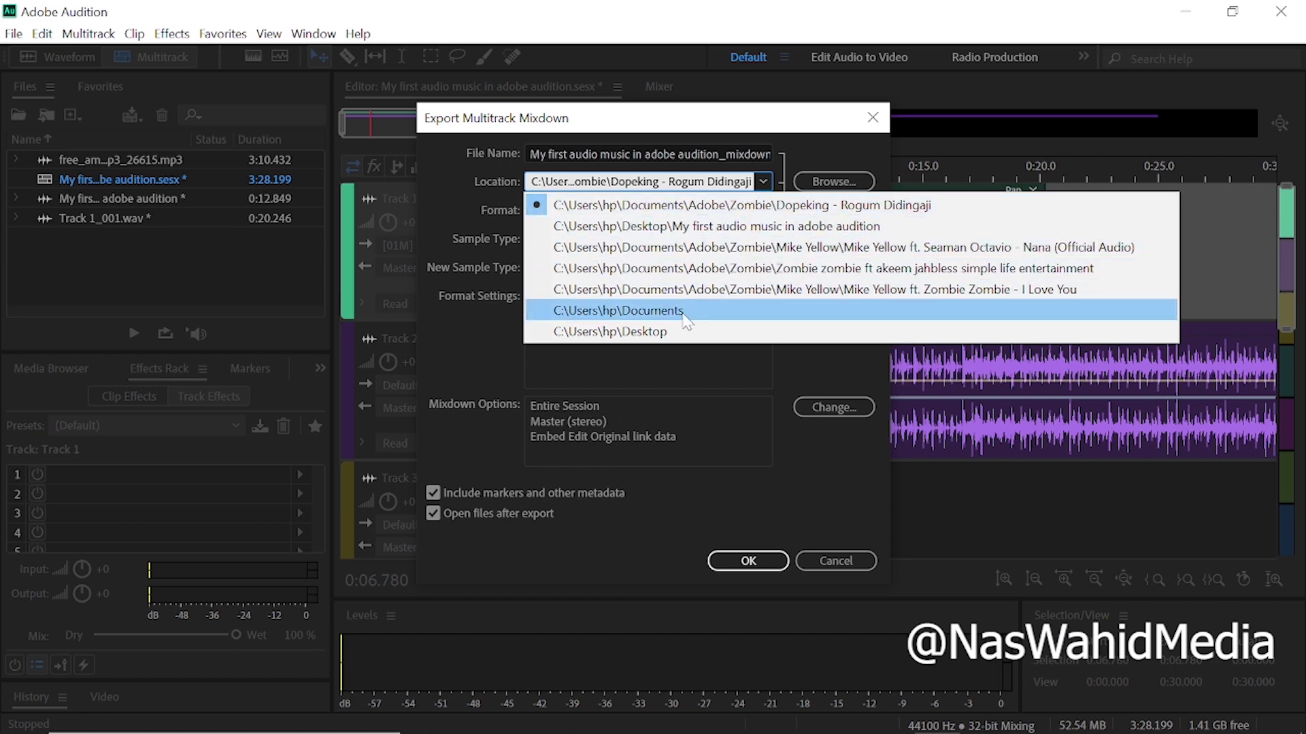
pyautogui.click(647, 332)
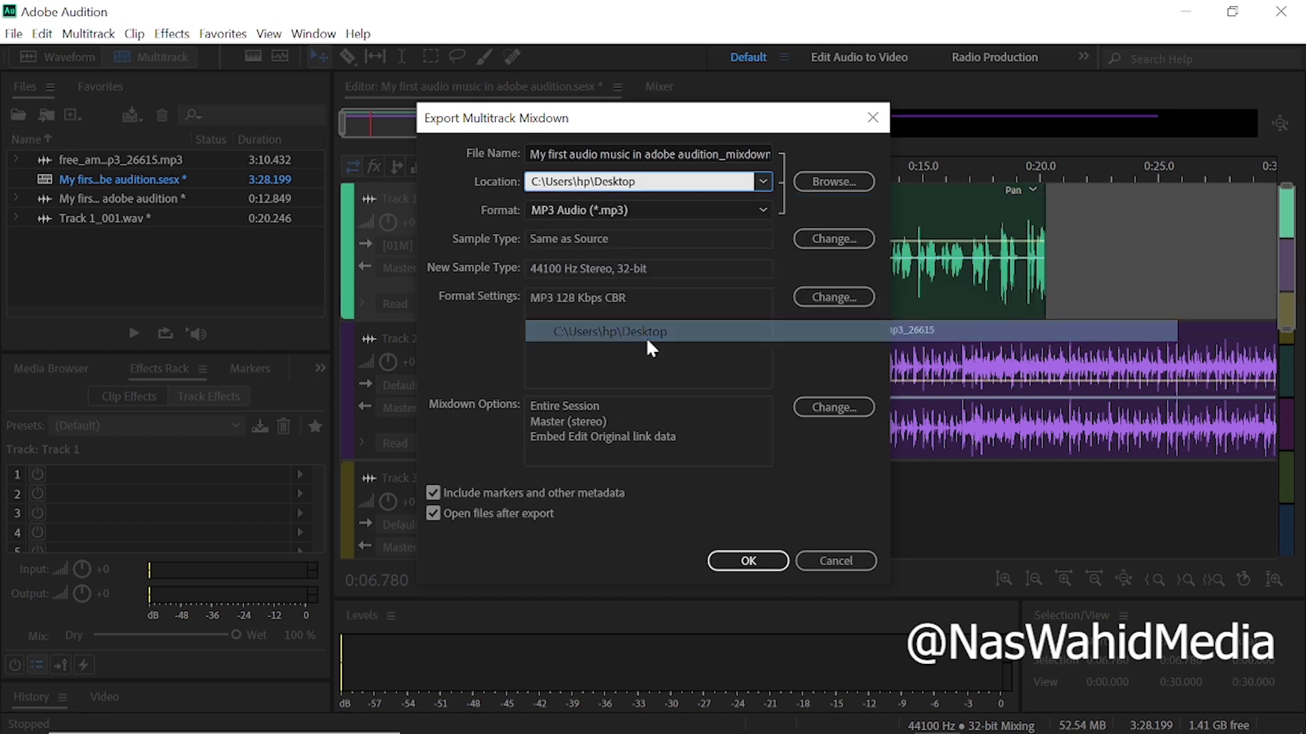
pyautogui.click(601, 213)
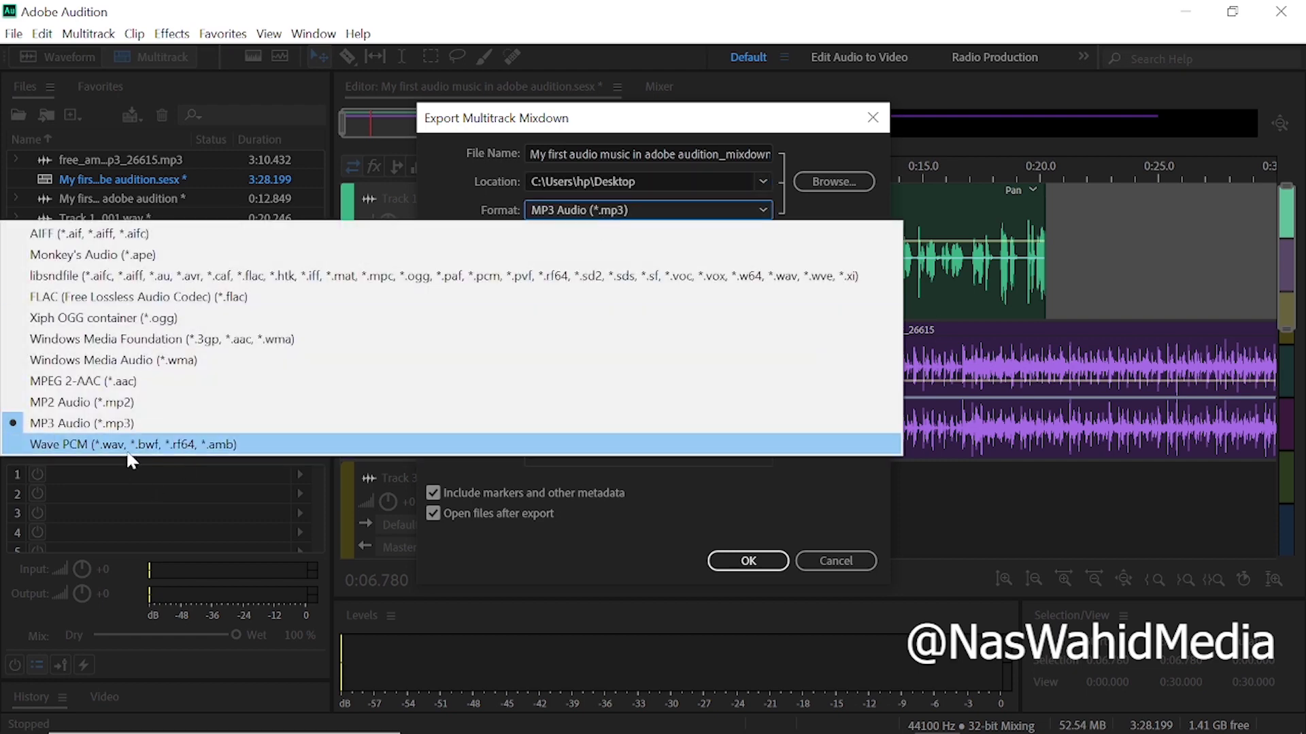
pyautogui.press('Escape')
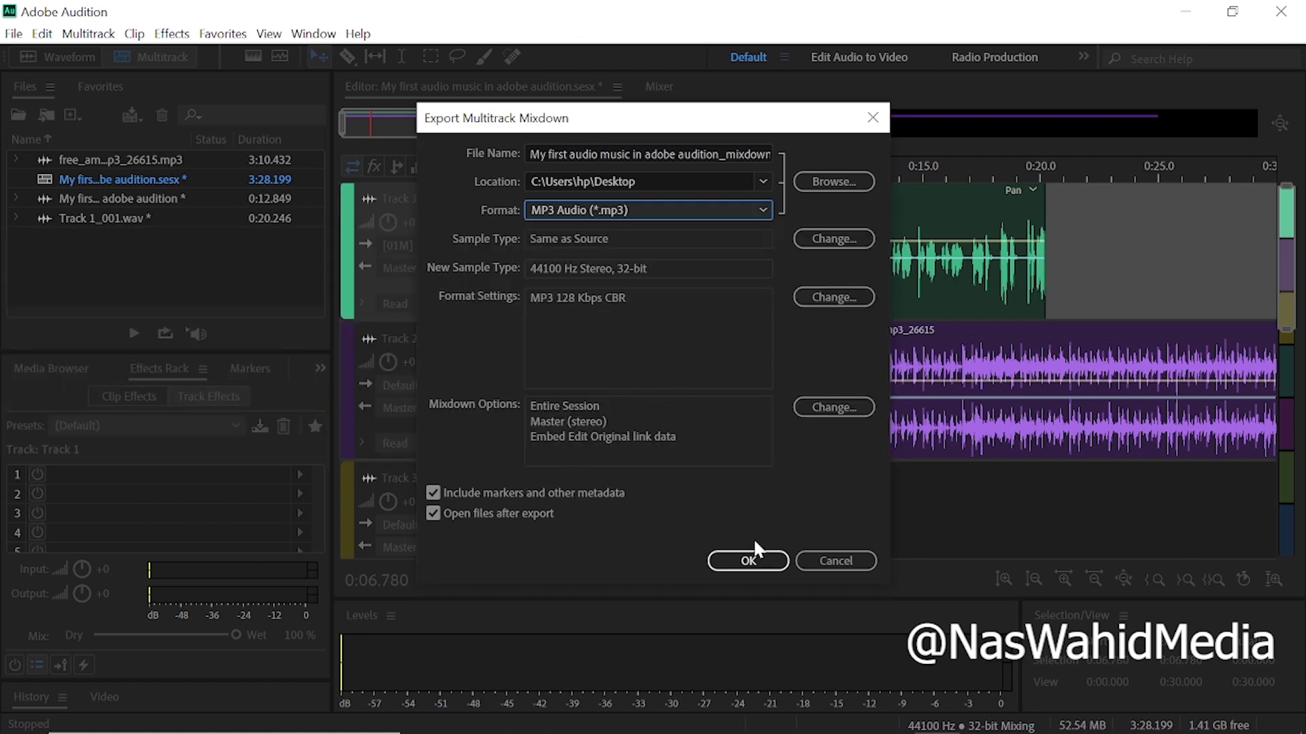
pyautogui.click(767, 564)
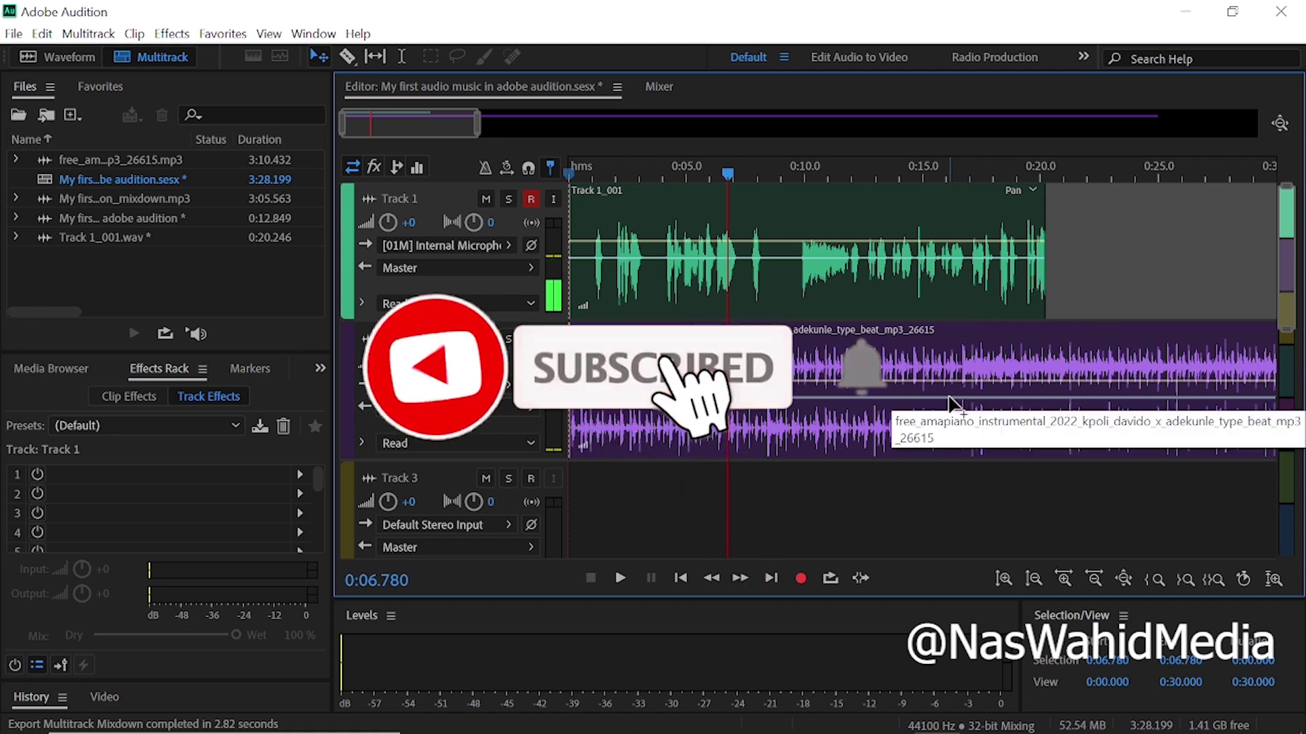
# Continue playing the multitrack mix from the current playhead position, pausing it briefly once.
pyautogui.press('space')
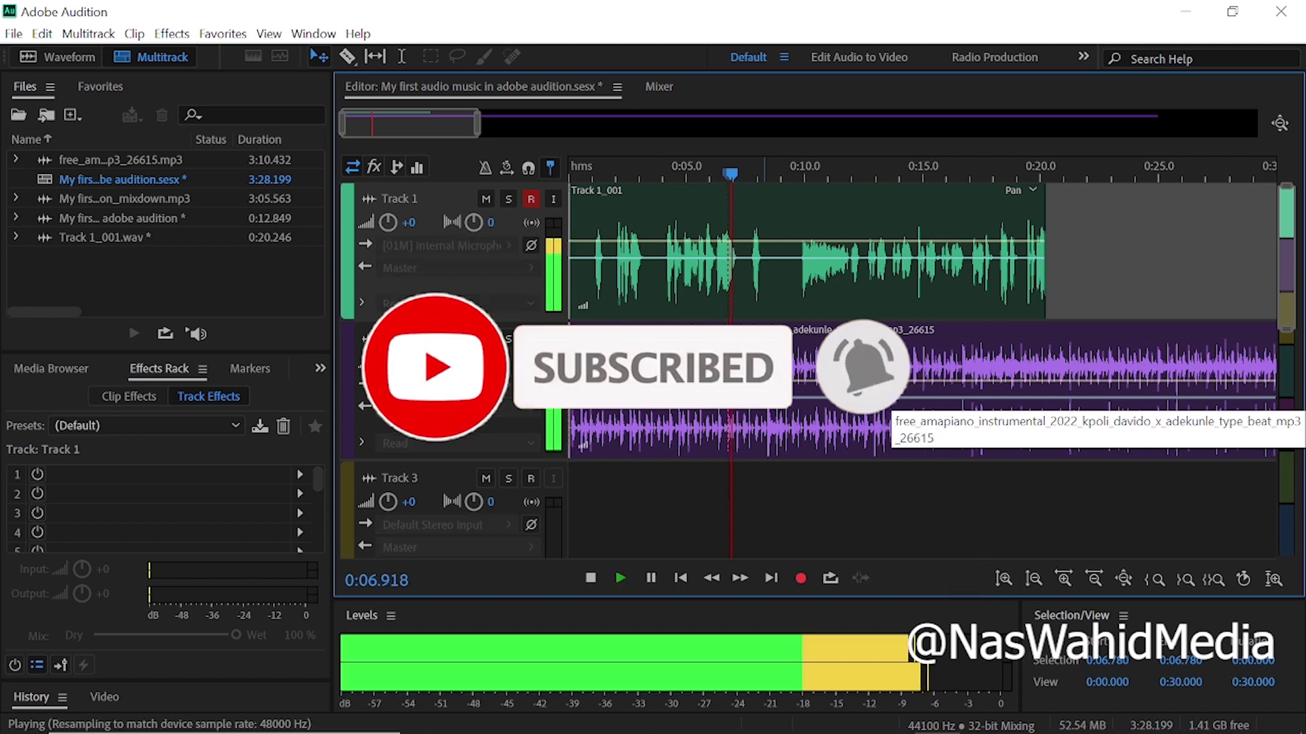
pyautogui.press('space')
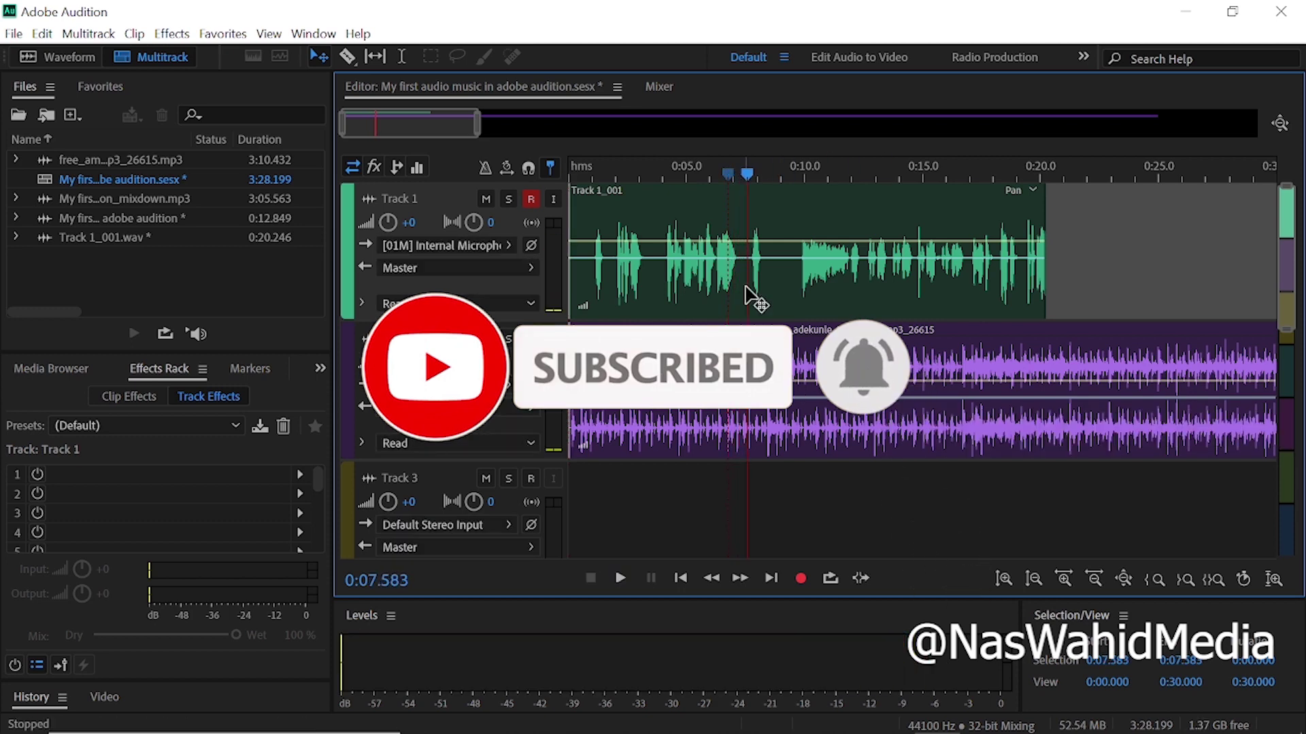
pyautogui.press('space')
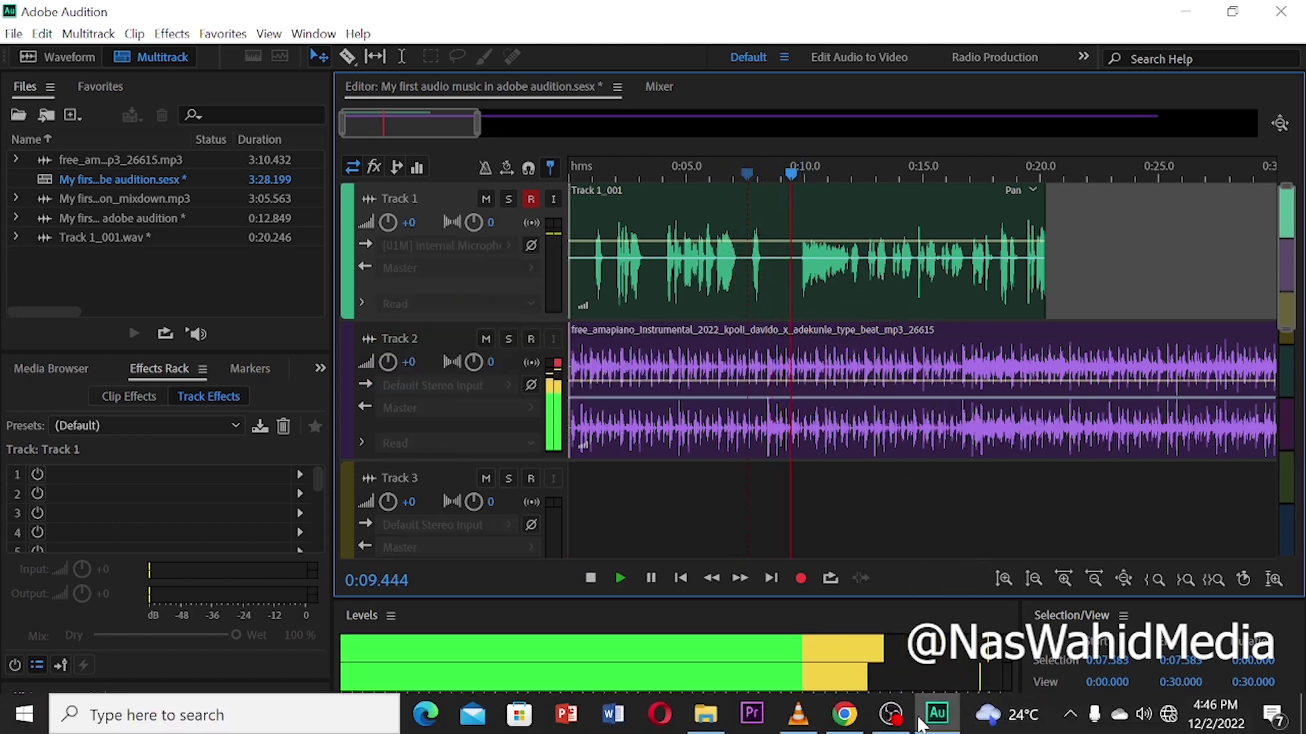
pyautogui.click(848, 725)
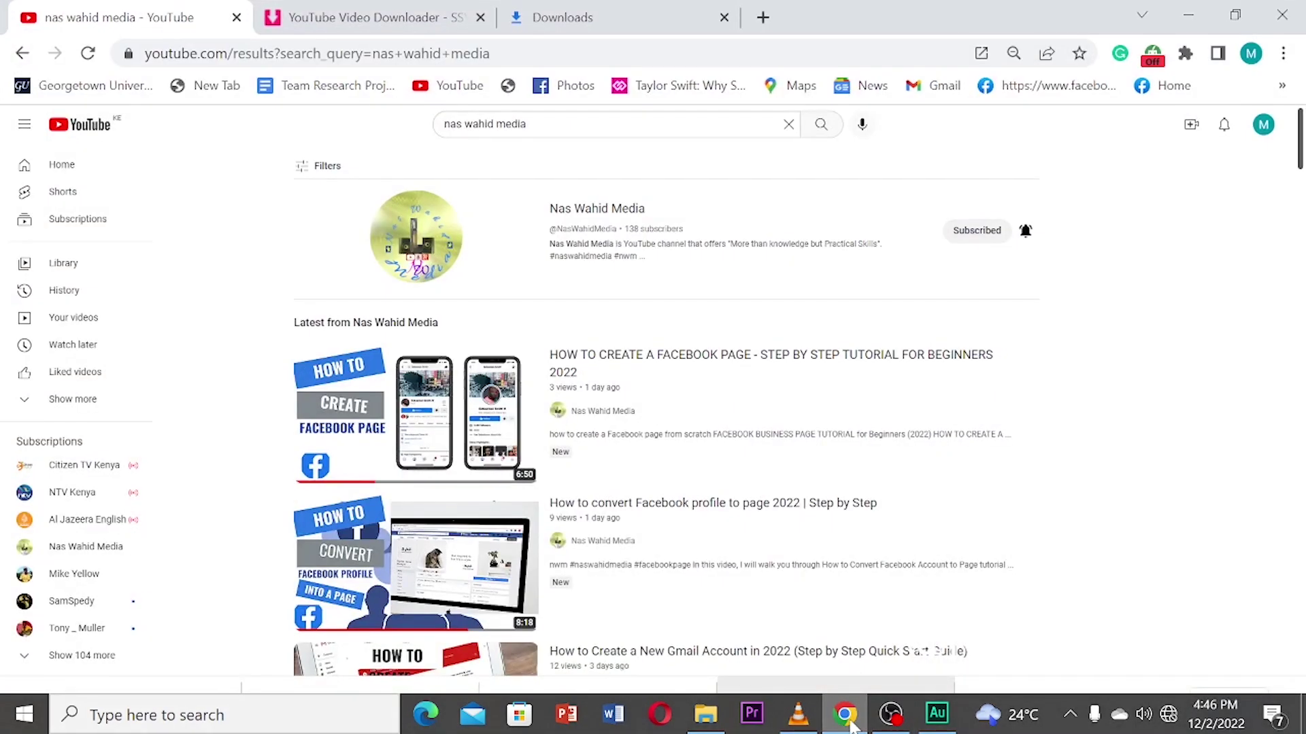
pyautogui.click(847, 726)
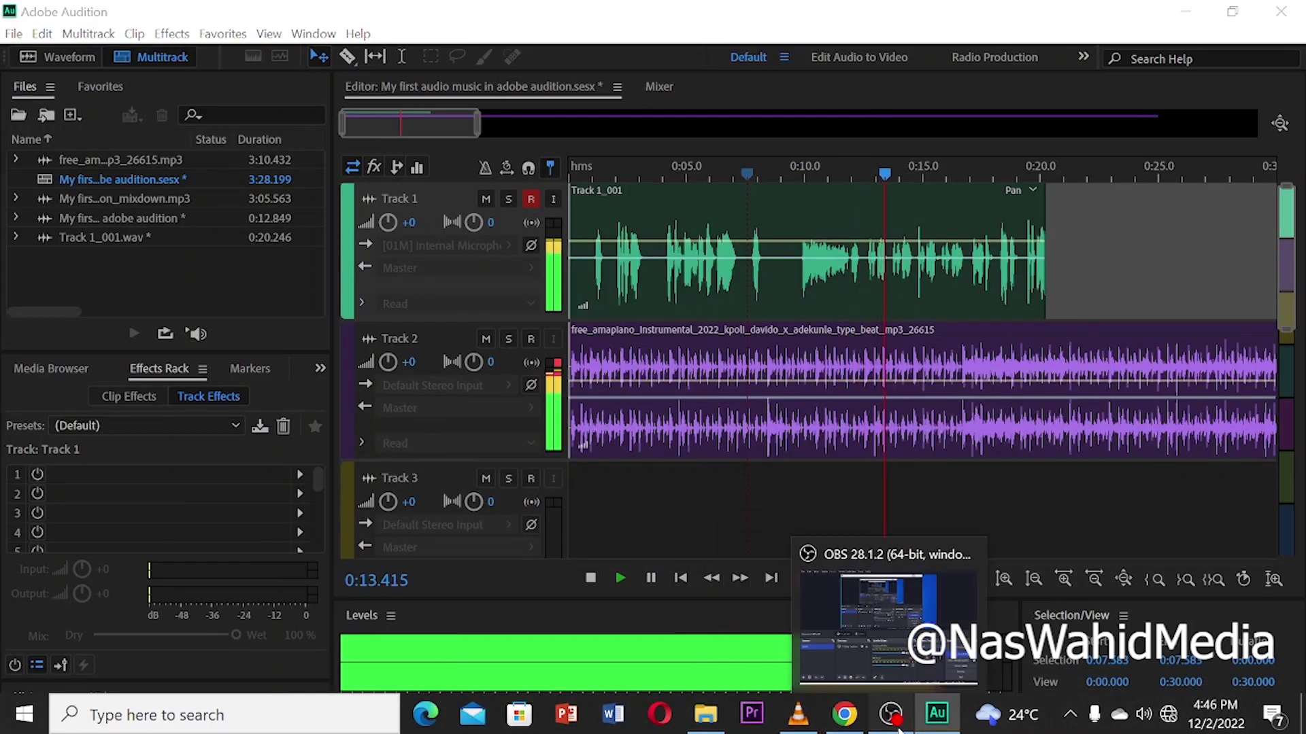